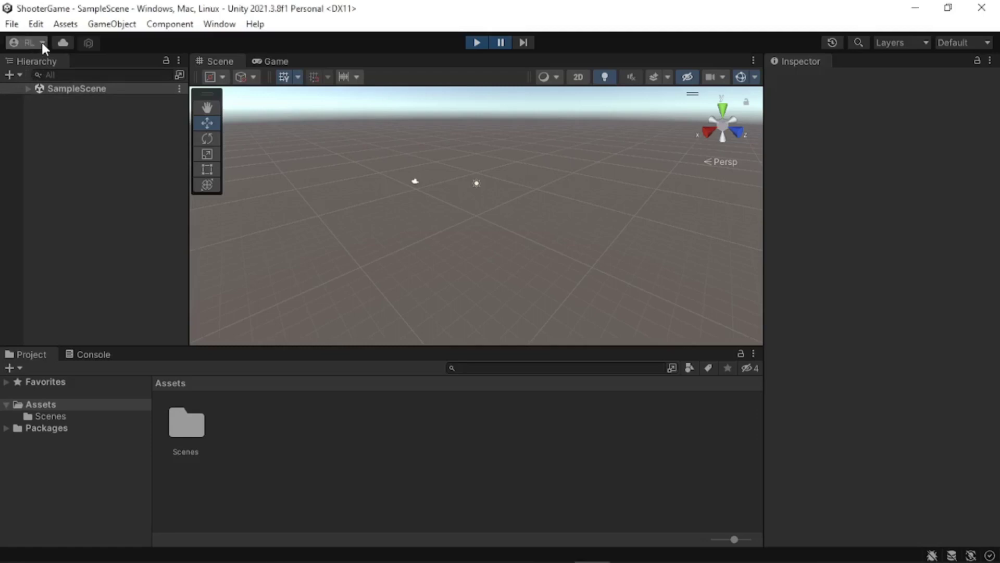
Dock the Undo History panel as a tab beside the Inspector
{"action": "left_click", "coordinate": [42, 43]}
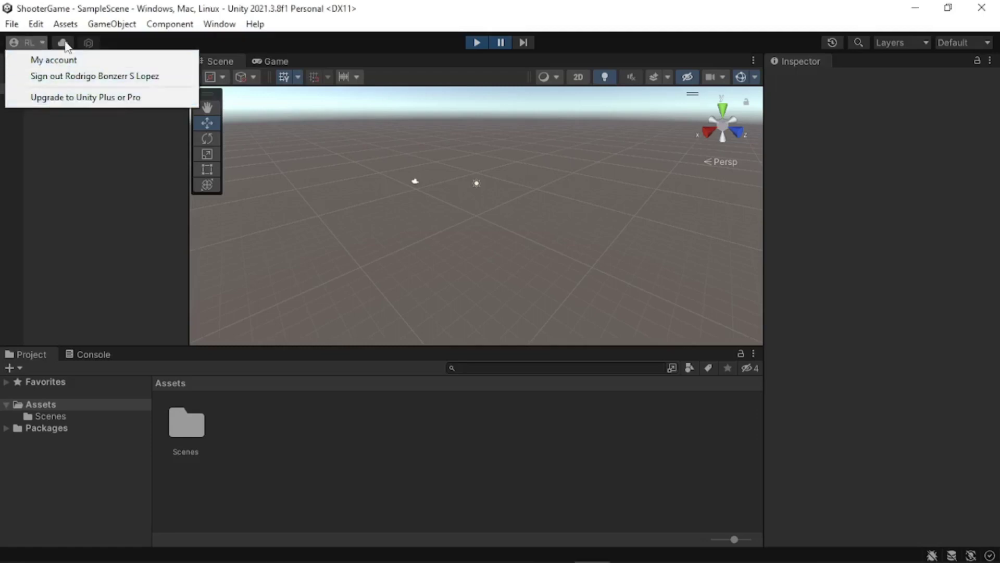
{"action": "left_click", "coordinate": [64, 42]}
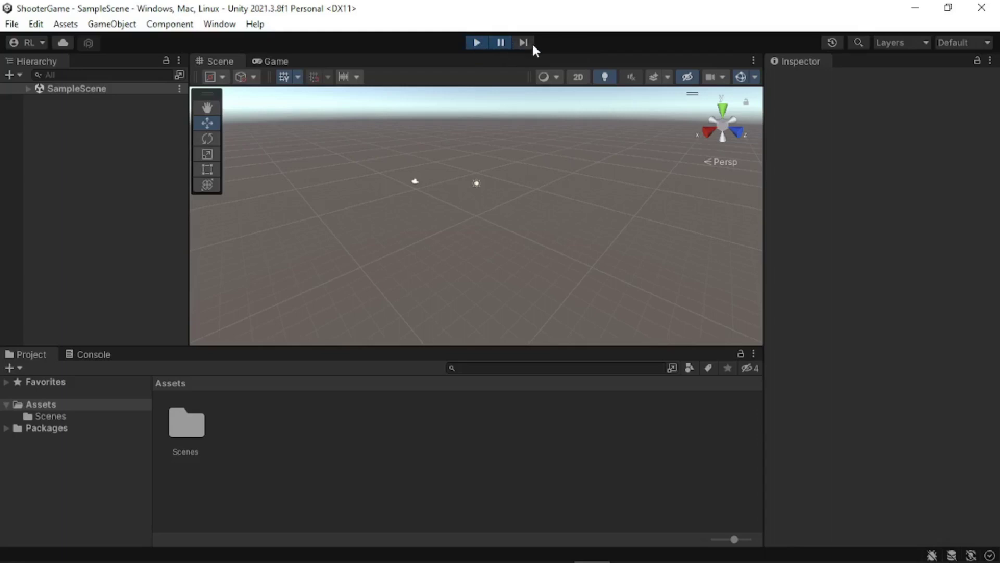
{"action": "left_click", "coordinate": [832, 43]}
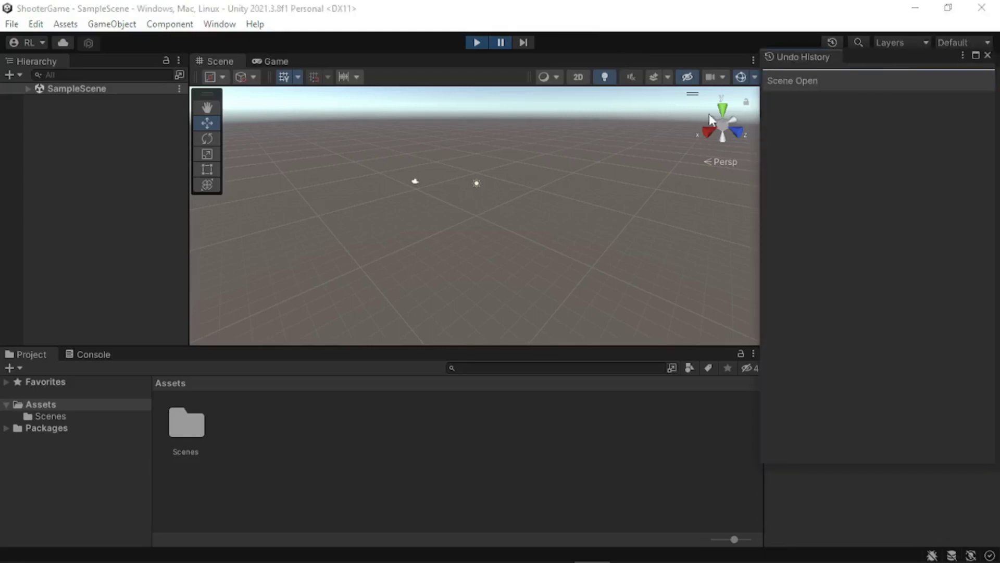
{"action": "left_click_drag", "start_coordinate": [802, 60], "coordinate": [822, 86]}
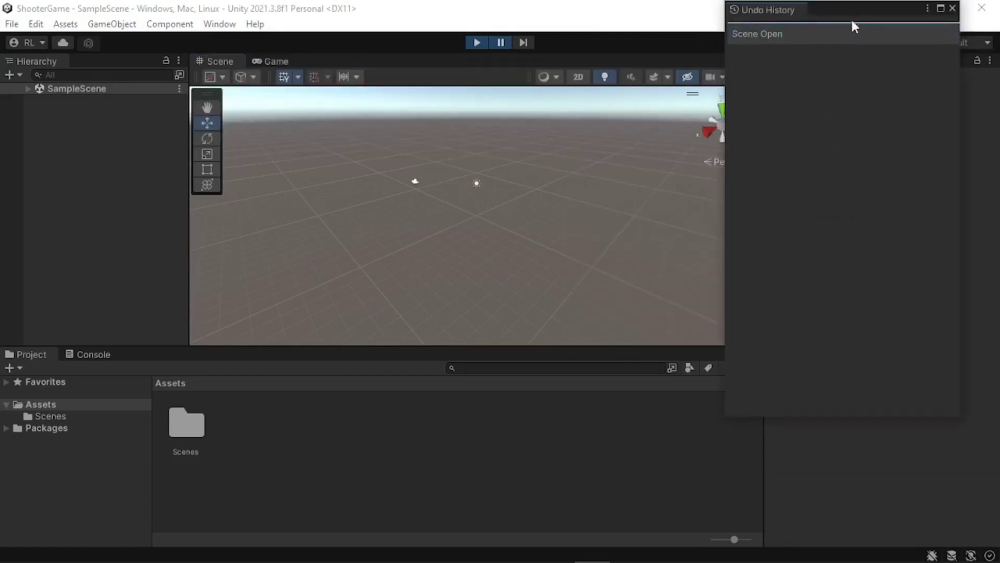
{"action": "left_click_drag", "start_coordinate": [854, 26], "coordinate": [692, 149]}
{"action": "left_click_drag", "start_coordinate": [625, 150], "coordinate": [877, 81]}
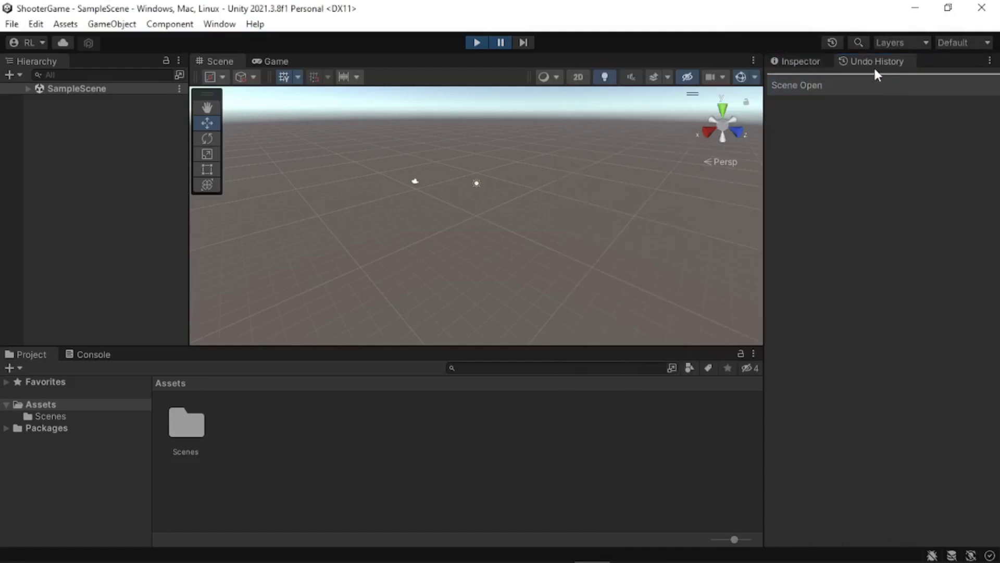
Open the Unity Search window, move it left, then close it
{"action": "left_click", "coordinate": [858, 43]}
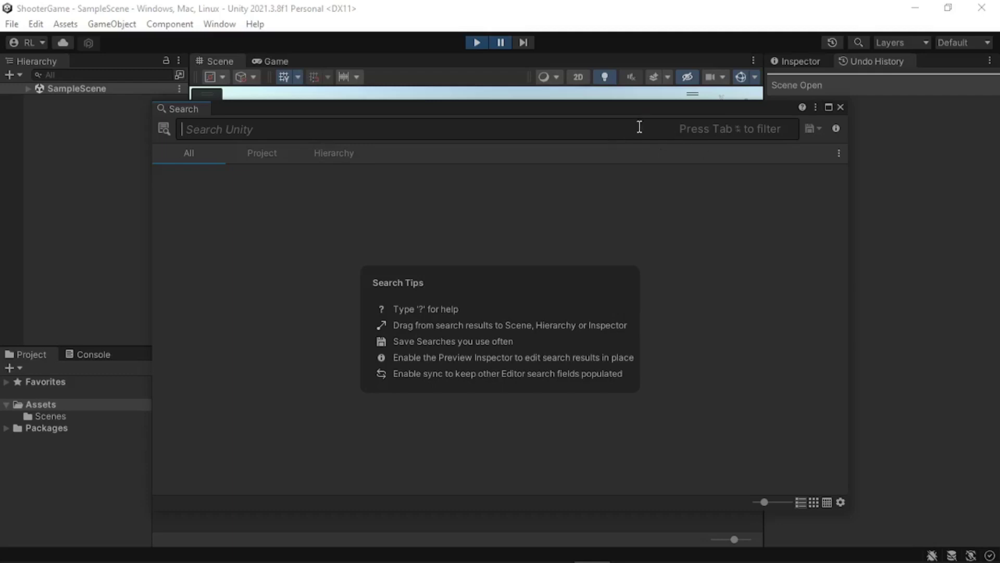
{"action": "left_click_drag", "start_coordinate": [641, 108], "coordinate": [539, 99]}
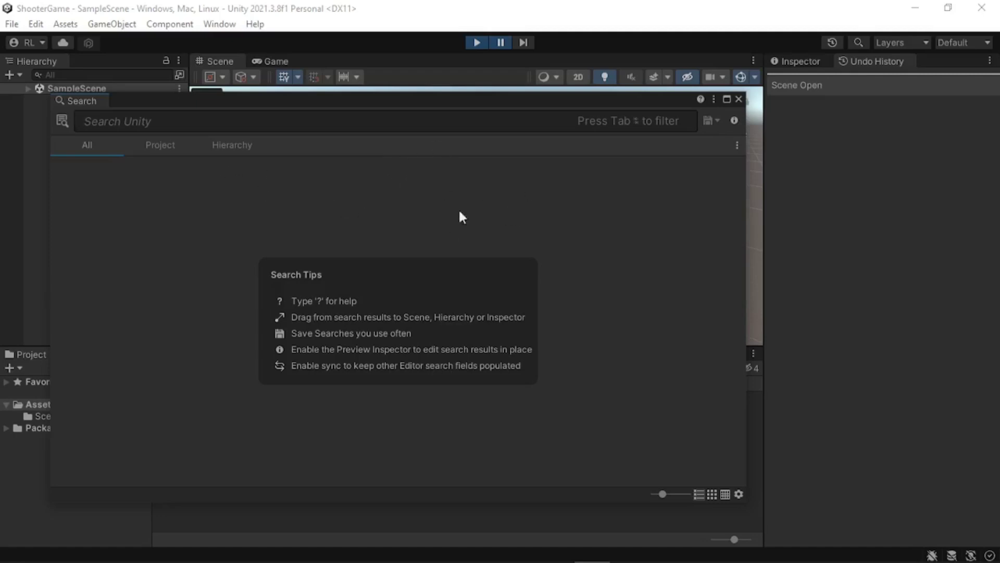
{"action": "left_click", "coordinate": [740, 101]}
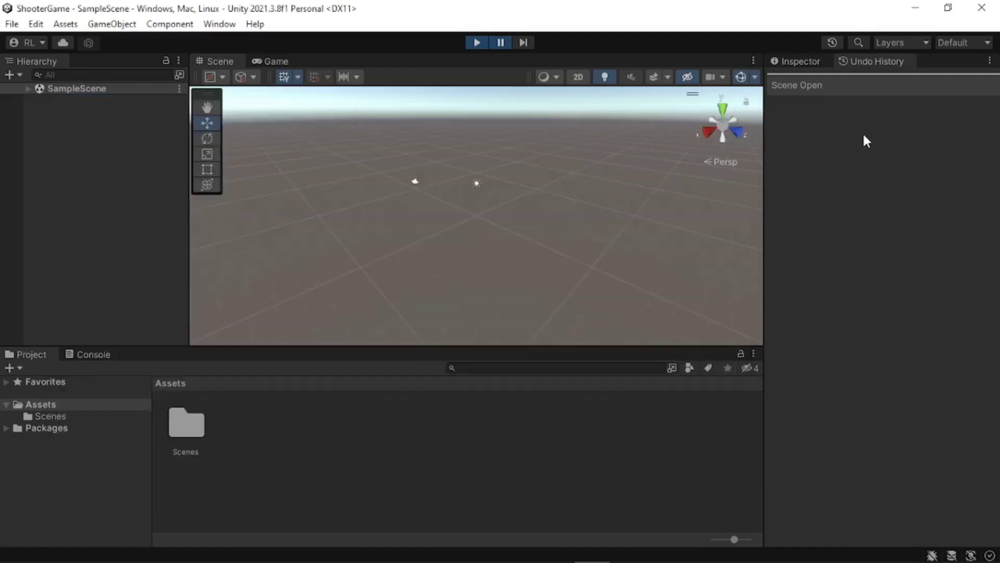
Check the scene Layers list, then show the layouts 2 by 3, 4 Split, Default, Tall, Wide
{"action": "left_click", "coordinate": [914, 48]}
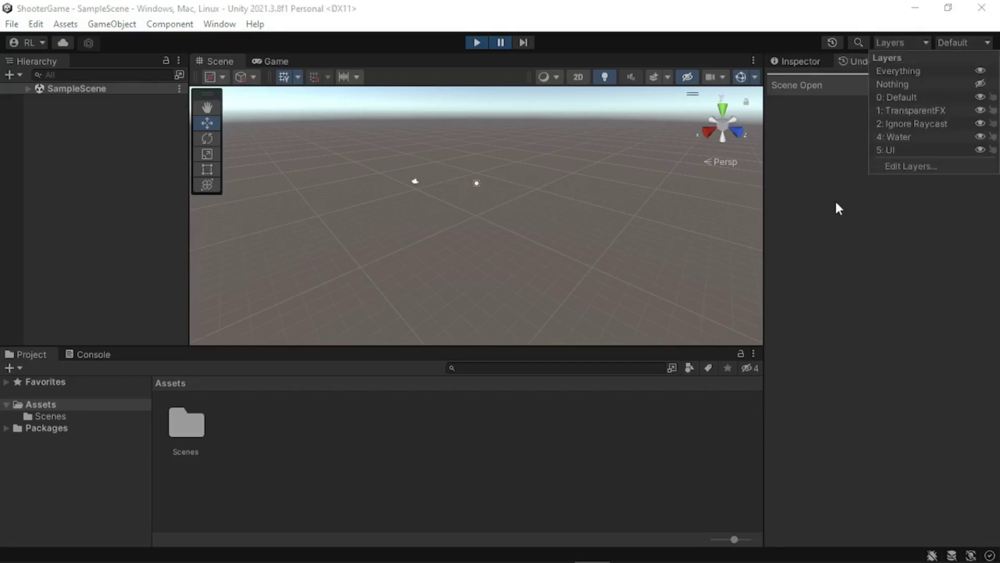
{"action": "left_click", "coordinate": [817, 233]}
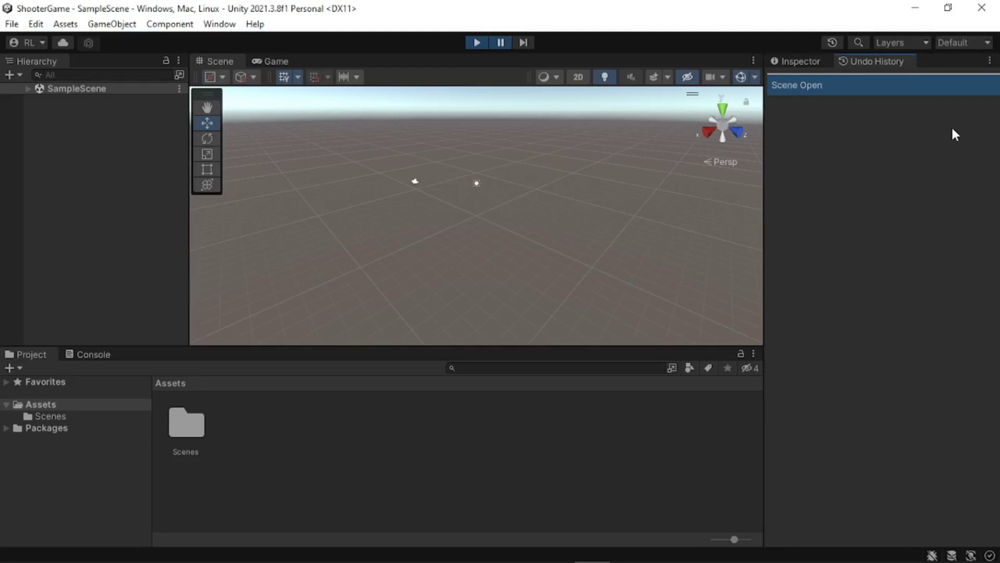
{"action": "left_click", "coordinate": [970, 46]}
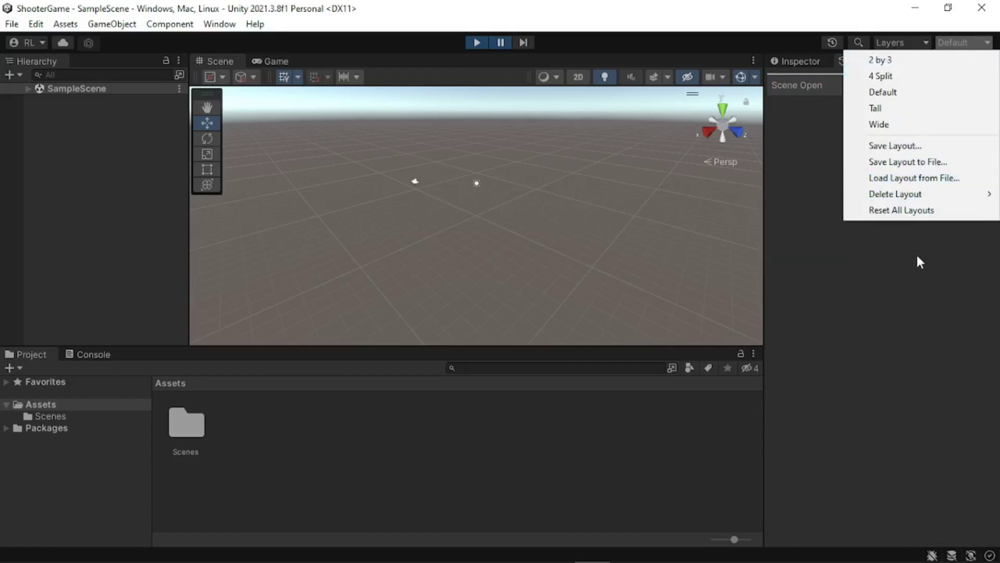
Try the 2 by 3, 4 Split and Tall layouts, widening the Hierarchy and Project panels
{"action": "left_click", "coordinate": [879, 60]}
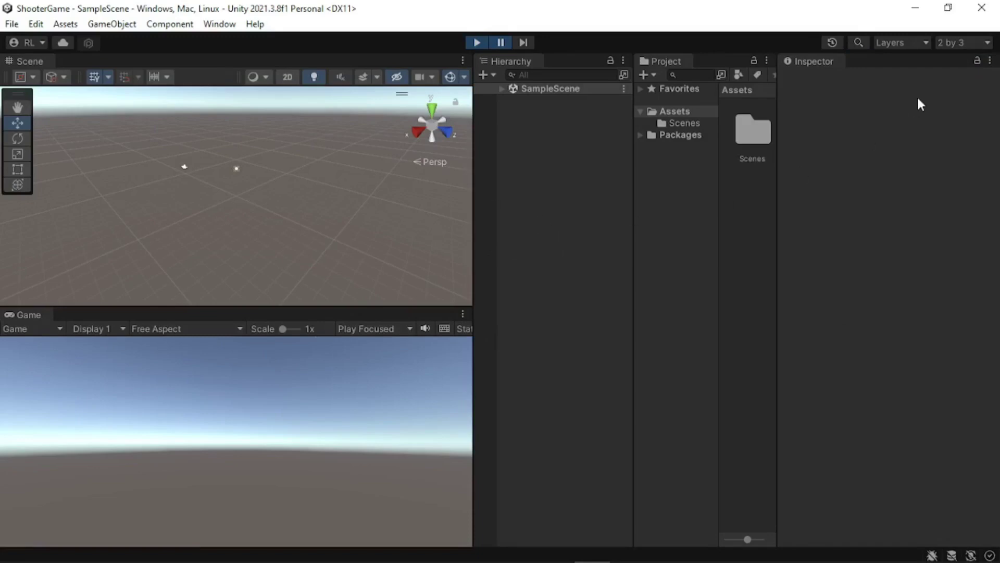
{"action": "left_click", "coordinate": [961, 44]}
{"action": "left_click", "coordinate": [919, 77]}
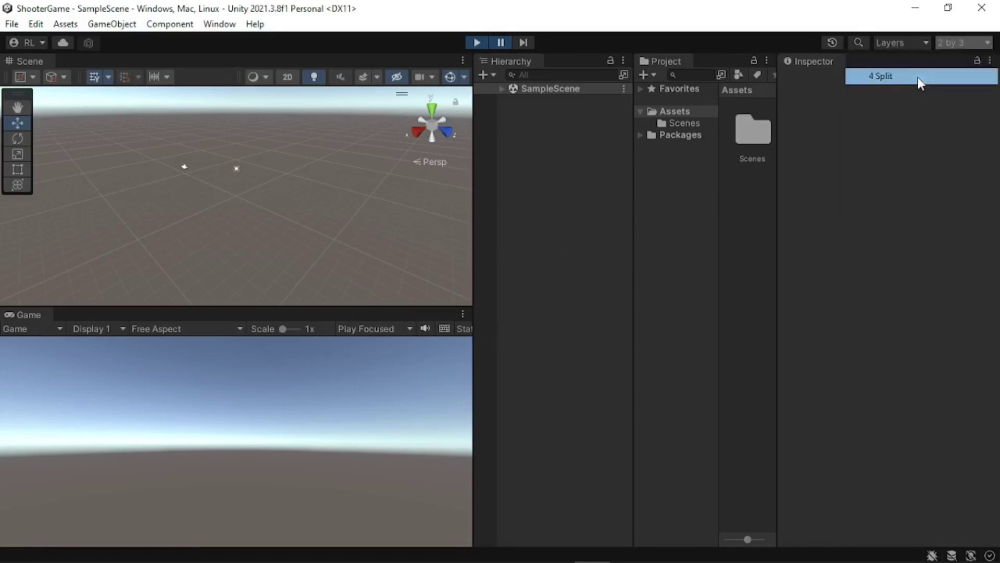
{"action": "left_click", "coordinate": [959, 44]}
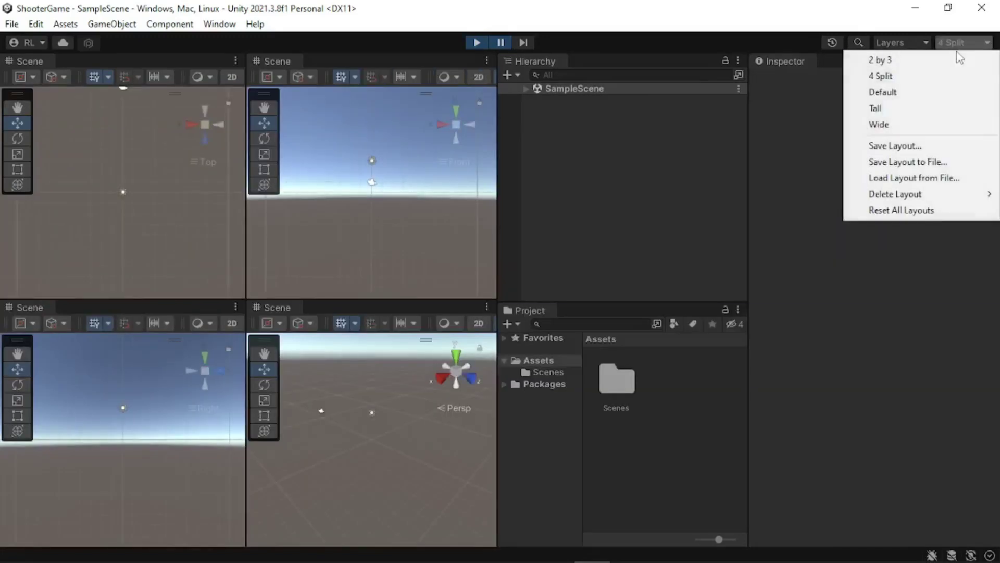
{"action": "left_click", "coordinate": [910, 108]}
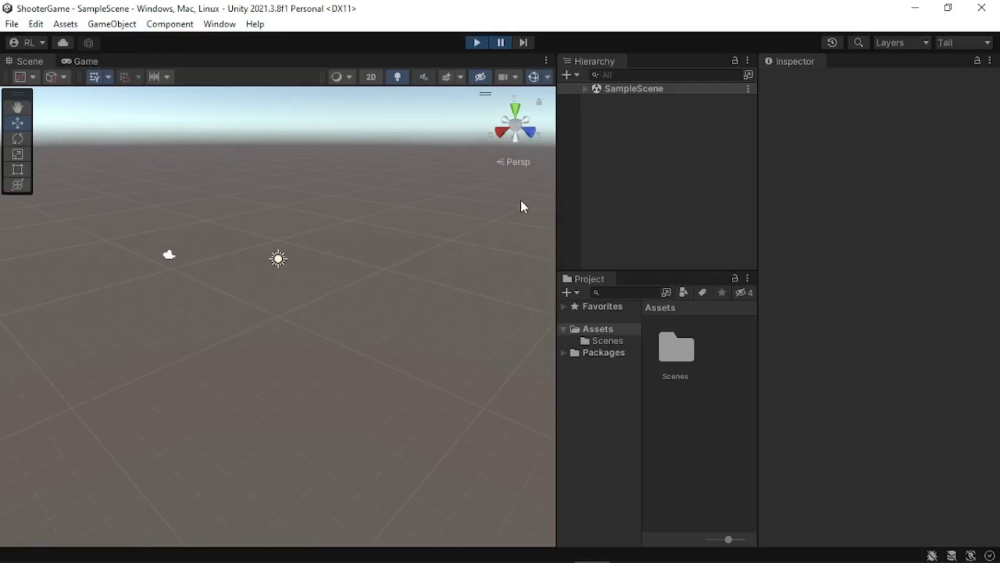
{"action": "left_click_drag", "start_coordinate": [558, 201], "coordinate": [511, 203]}
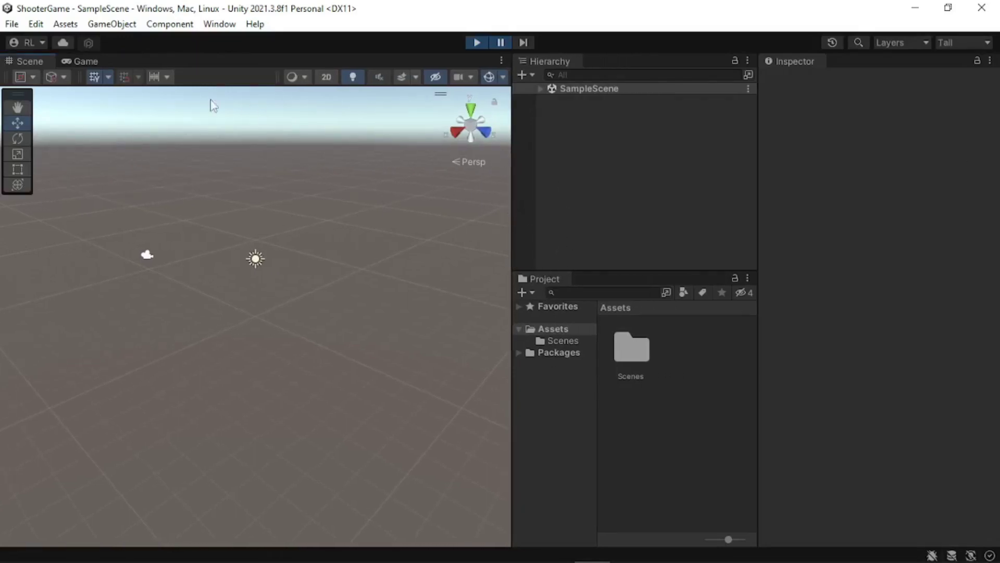
{"action": "left_click", "coordinate": [90, 62]}
{"action": "left_click", "coordinate": [20, 61]}
Reset all window layouts to their defaults and confirm
{"action": "left_click", "coordinate": [953, 41]}
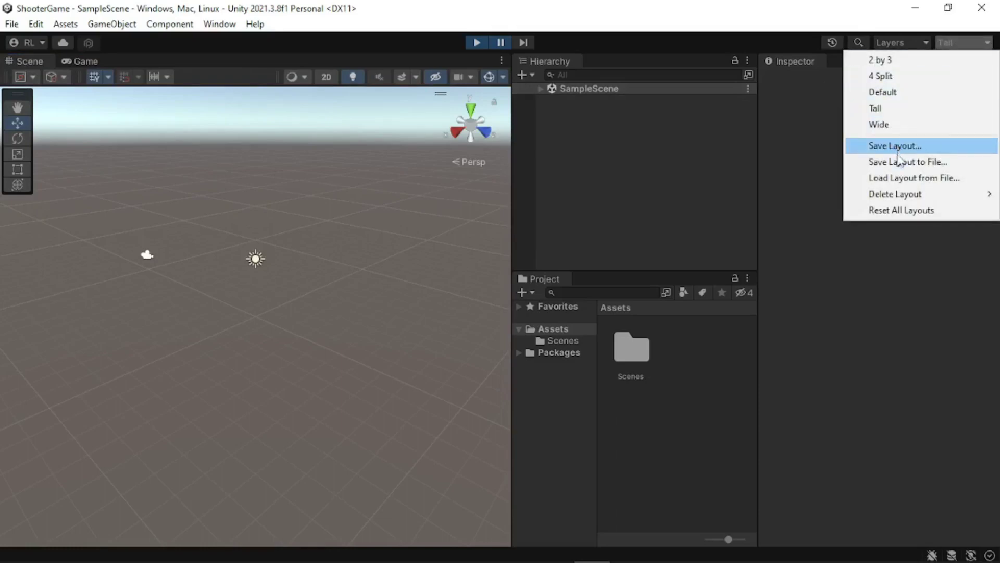
{"action": "left_click", "coordinate": [906, 211]}
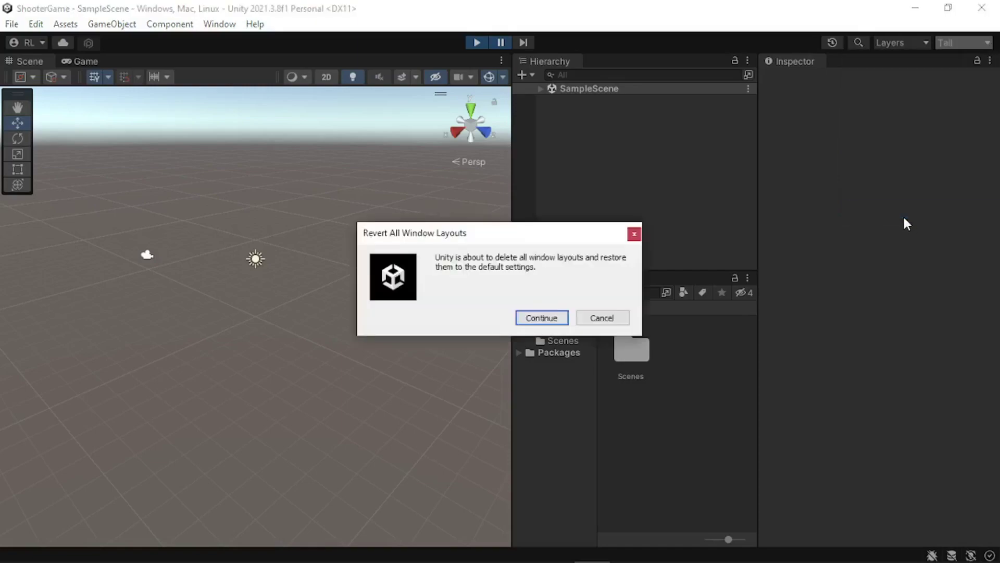
{"action": "key", "text": "Return"}
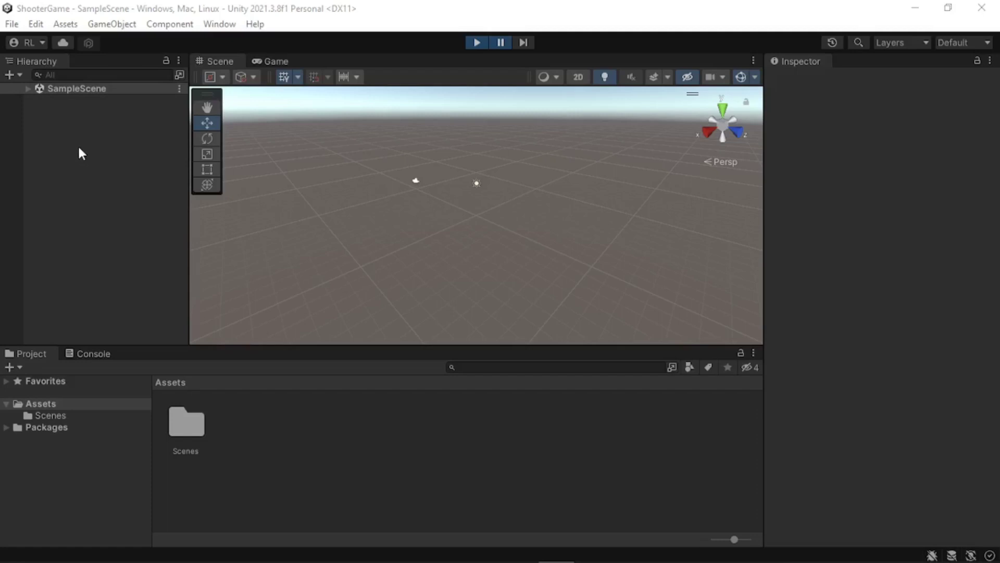
Create an empty GameObject from the Hierarchy context menu and select it
{"action": "right_click", "coordinate": [110, 212]}
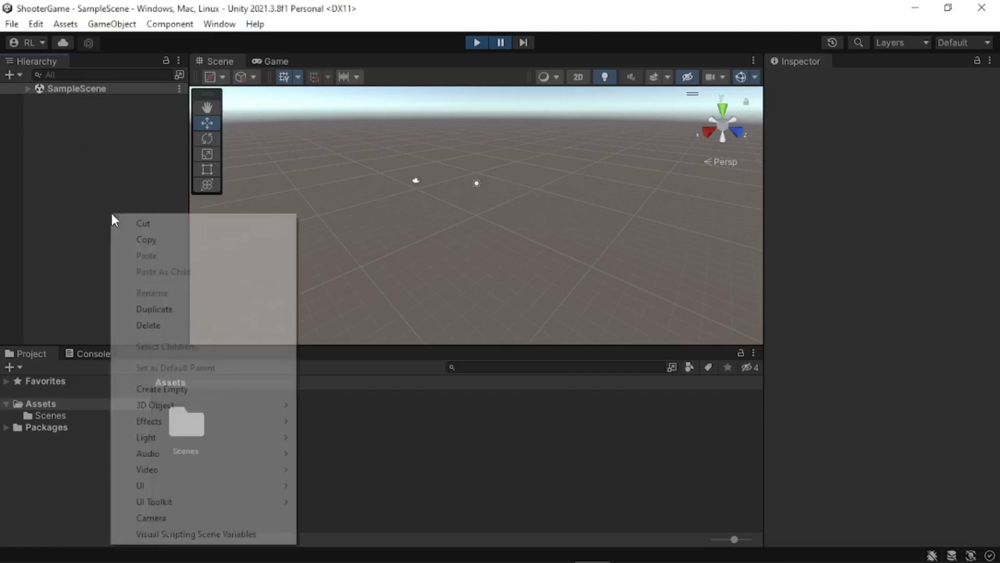
{"action": "left_click", "coordinate": [155, 389]}
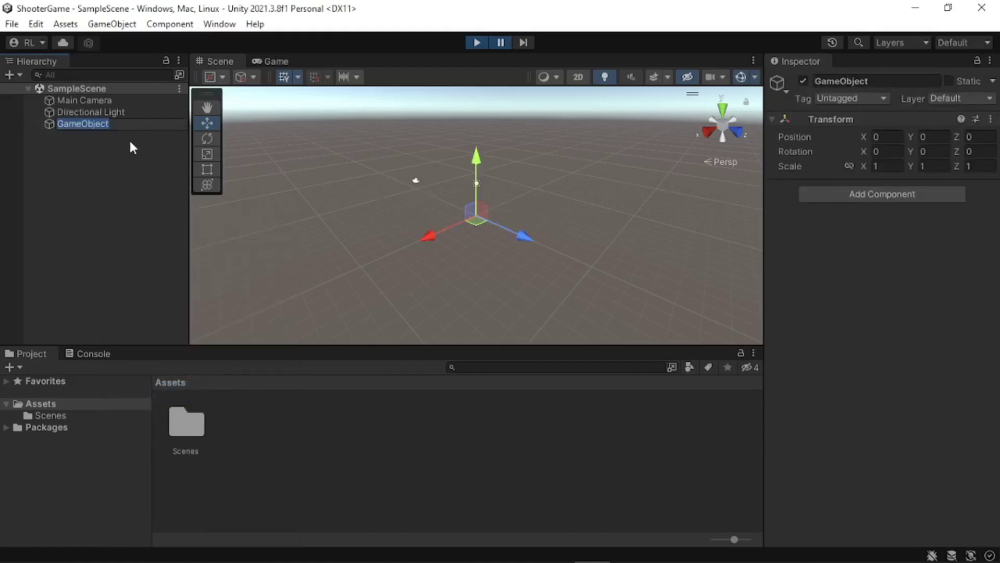
{"action": "scroll", "coordinate": [483, 229], "scroll_direction": "up", "scroll_amount": 4}
{"action": "left_click", "coordinate": [92, 132]}
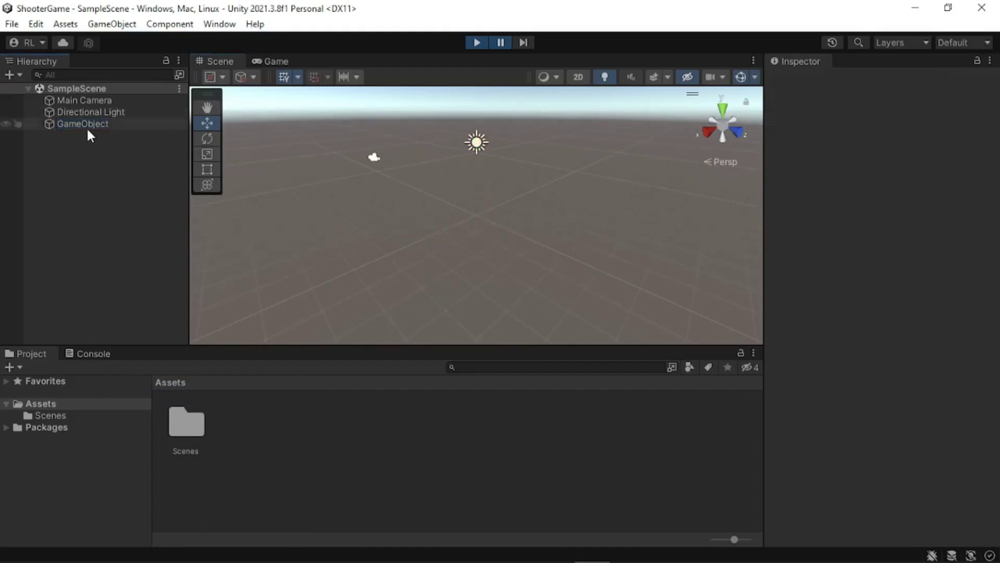
{"action": "left_click", "coordinate": [87, 125]}
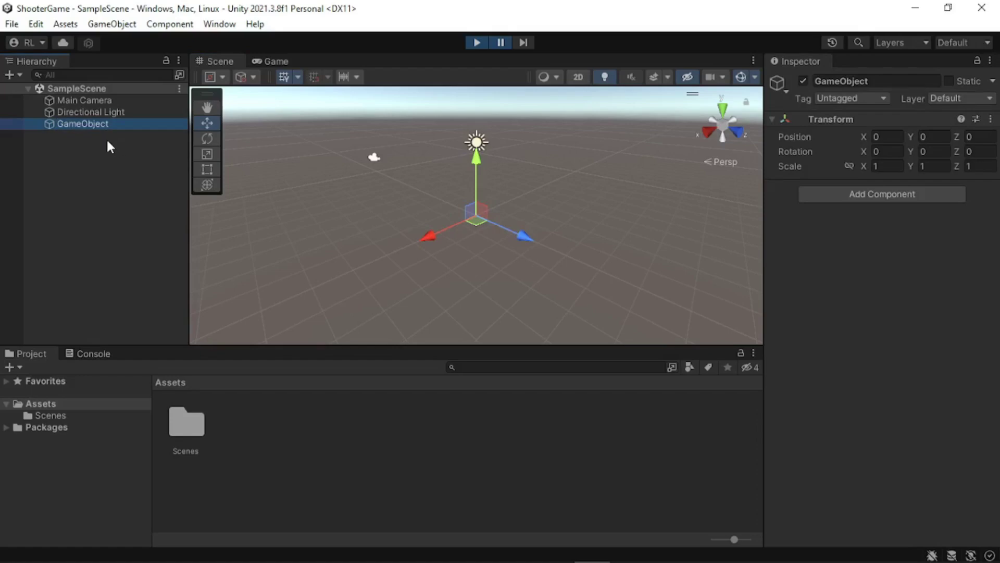
Add a Cube as a child of GameObject
{"action": "right_click", "coordinate": [90, 125]}
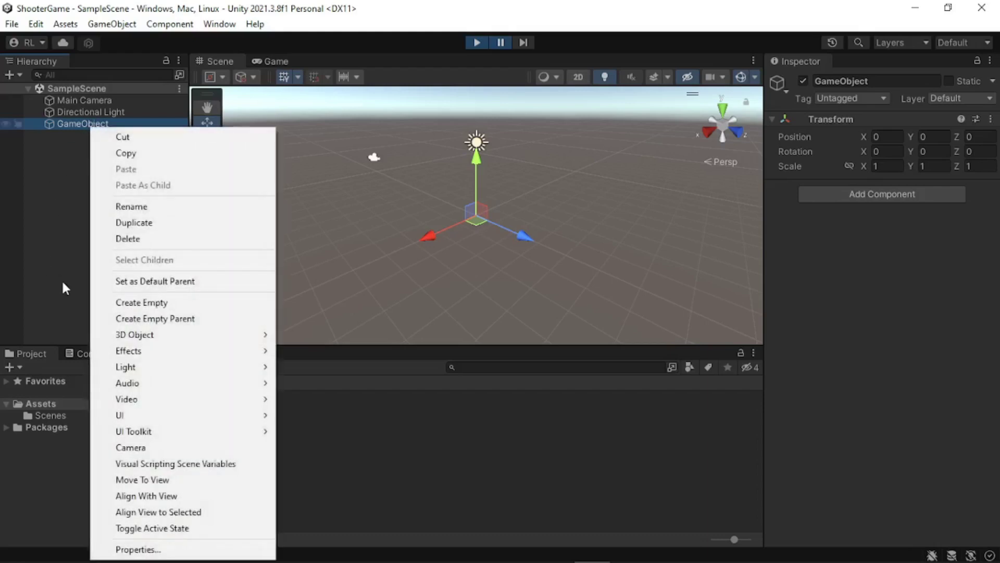
{"action": "mouse_move", "coordinate": [148, 335]}
{"action": "left_click", "coordinate": [313, 336]}
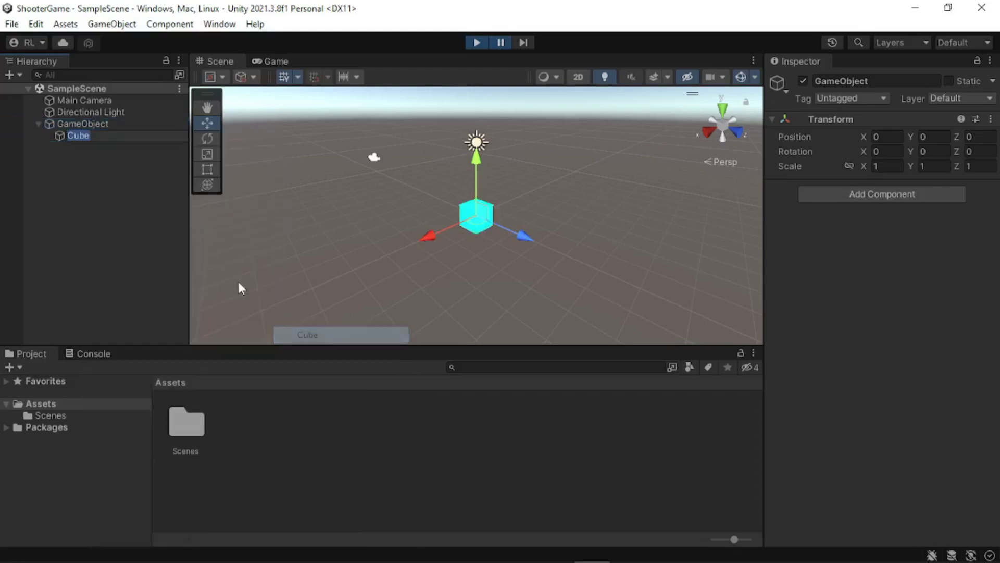
{"action": "left_click", "coordinate": [72, 145]}
{"action": "left_click", "coordinate": [84, 122]}
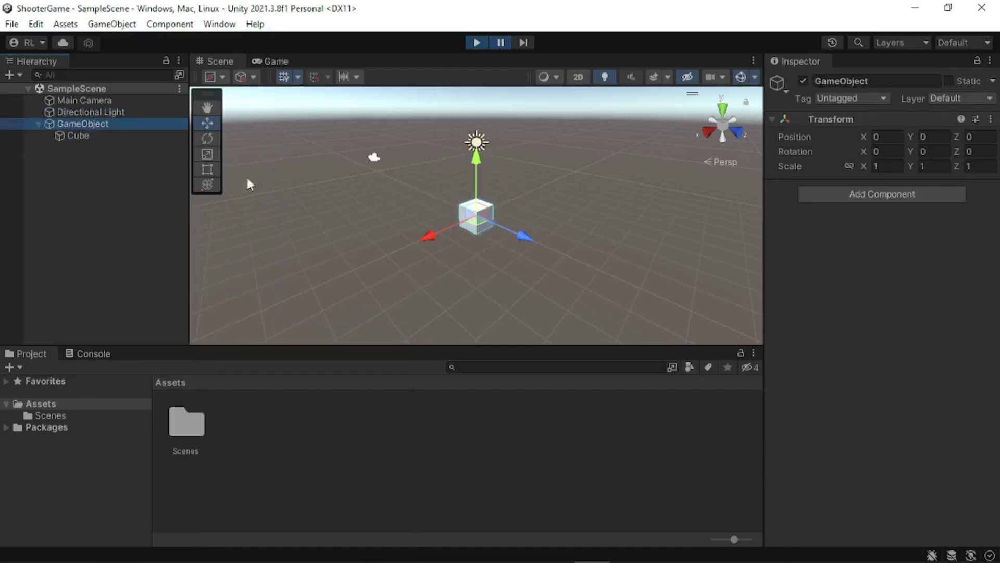
Add a Capsule as a child of GameObject and lower it to Y -0.78
{"action": "right_click", "coordinate": [85, 123]}
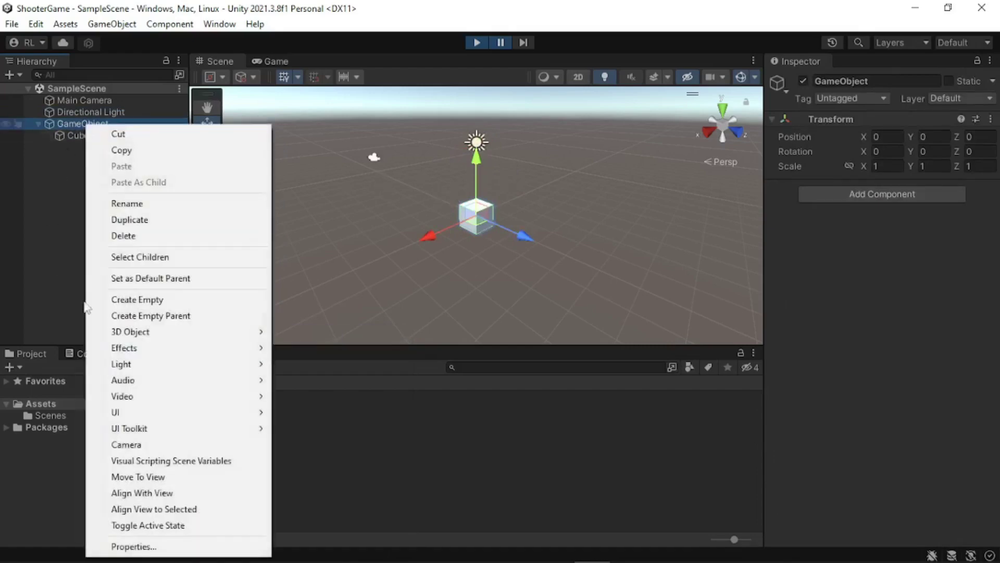
{"action": "mouse_move", "coordinate": [152, 332]}
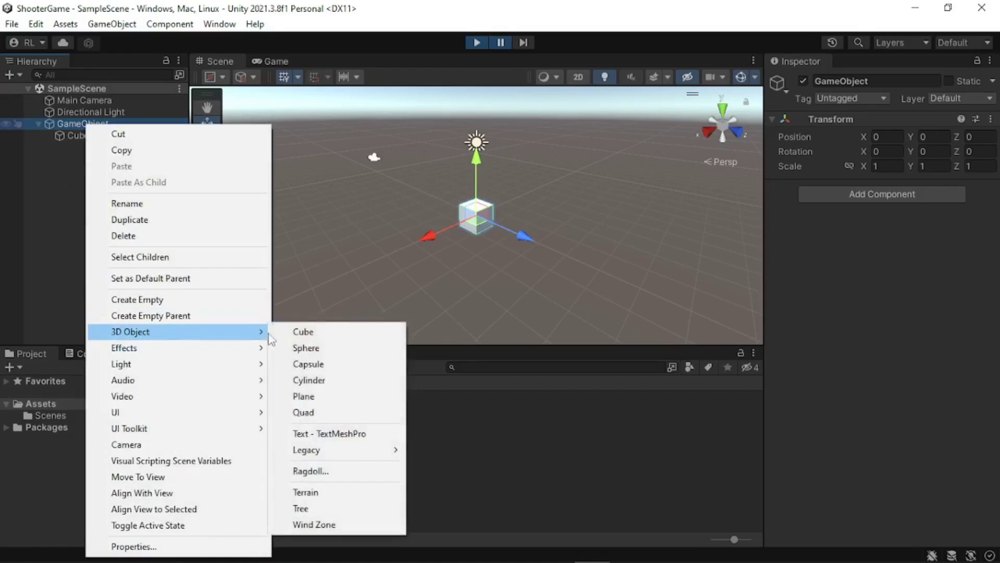
{"action": "left_click", "coordinate": [300, 360]}
{"action": "scroll", "coordinate": [482, 217], "scroll_direction": "up", "scroll_amount": 5}
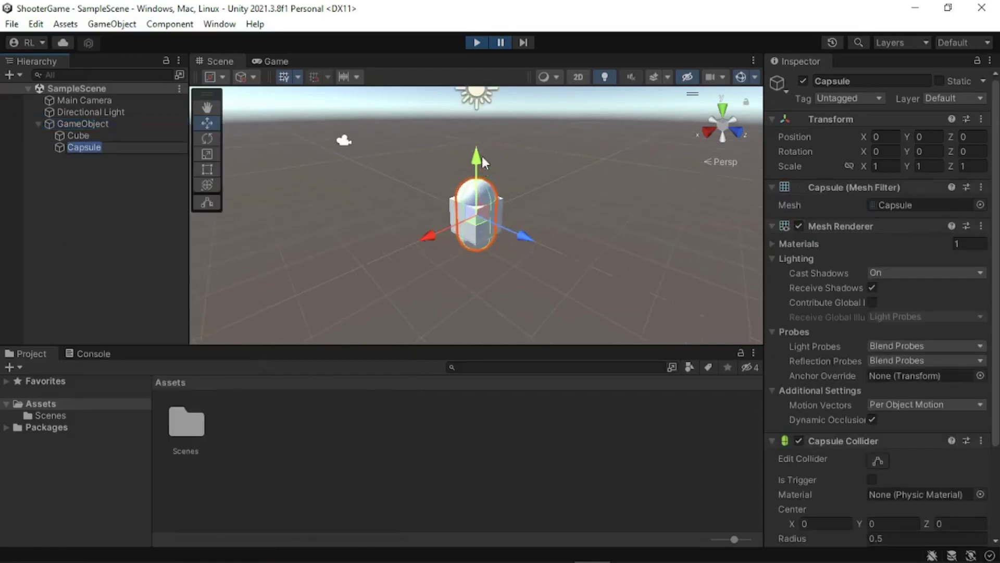
{"action": "left_click_drag", "start_coordinate": [482, 155], "coordinate": [477, 190]}
Move the whole GameObject along X
{"action": "left_click", "coordinate": [149, 189]}
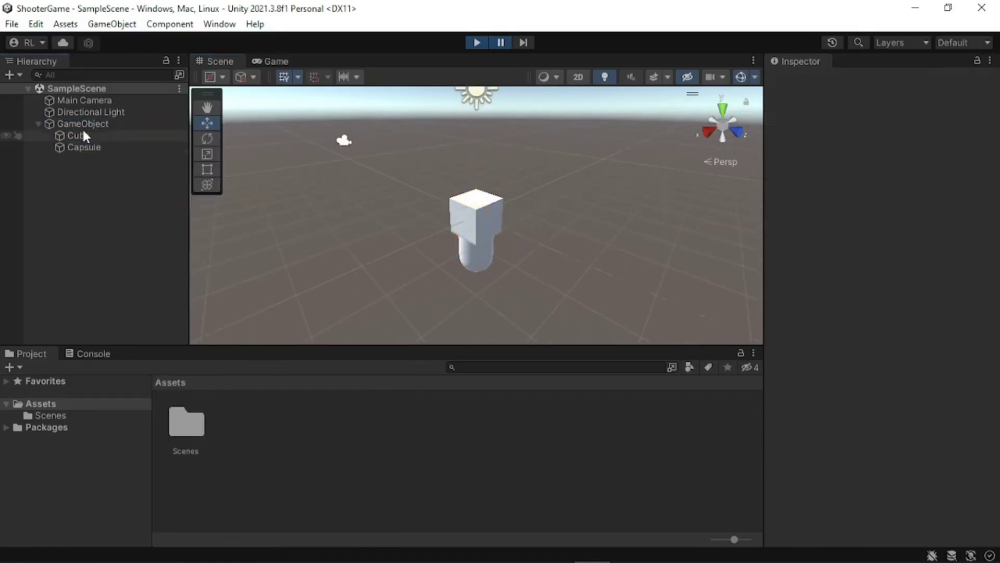
{"action": "left_click", "coordinate": [83, 123]}
{"action": "left_click", "coordinate": [419, 259]}
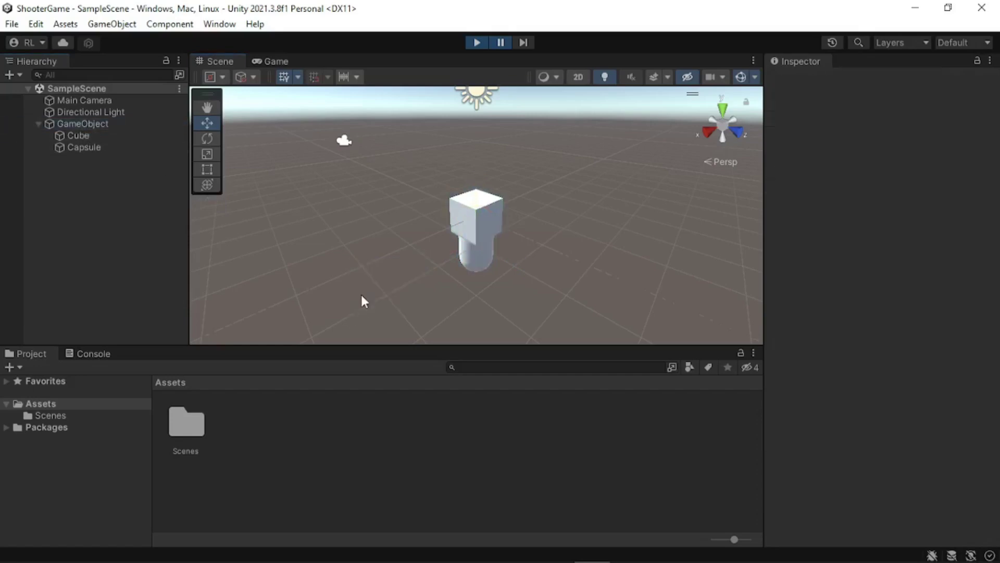
{"action": "left_click", "coordinate": [468, 218]}
{"action": "left_click", "coordinate": [83, 124]}
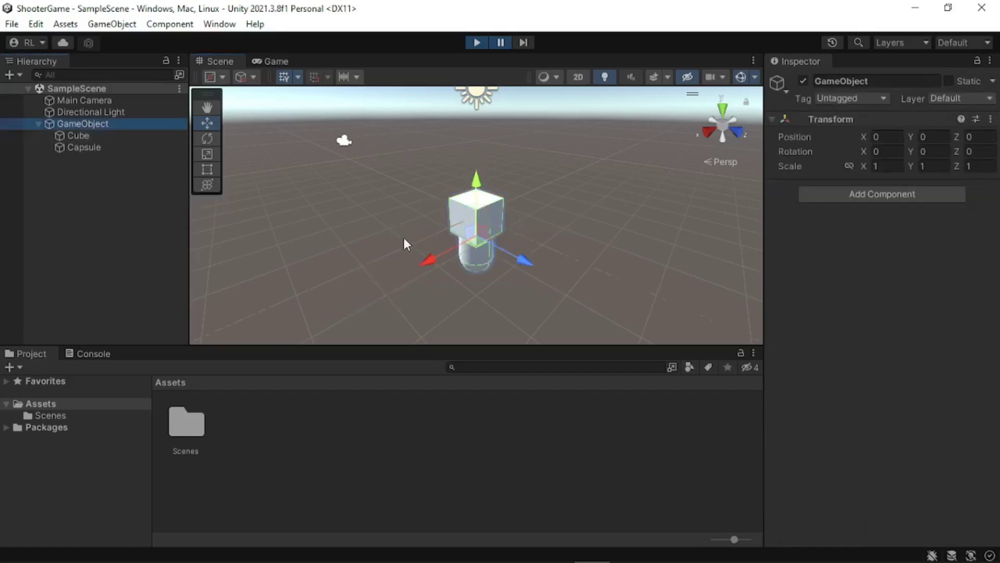
{"action": "left_click_drag", "start_coordinate": [435, 263], "coordinate": [371, 260]}
Slide the Capsule to X -0.07 beside the Cube and collapse GameObject
{"action": "left_click", "coordinate": [84, 136]}
{"action": "left_click", "coordinate": [495, 234]}
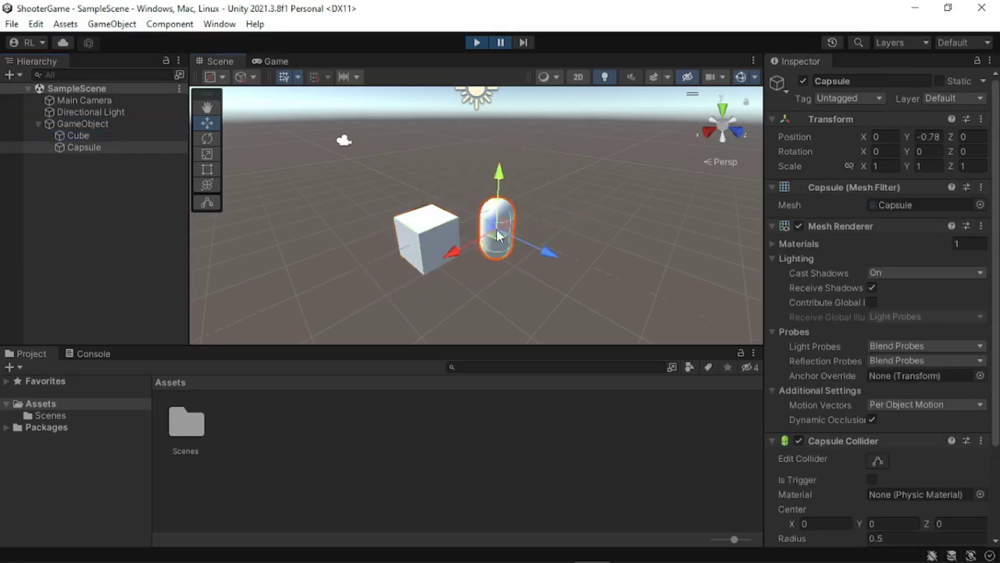
{"action": "left_click_drag", "start_coordinate": [464, 248], "coordinate": [391, 250]}
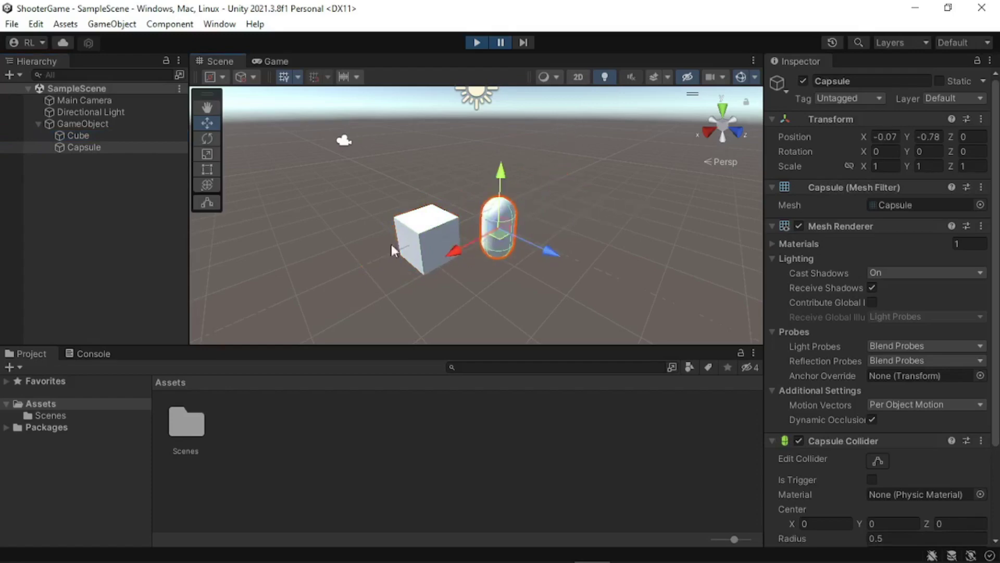
{"action": "left_click", "coordinate": [38, 123]}
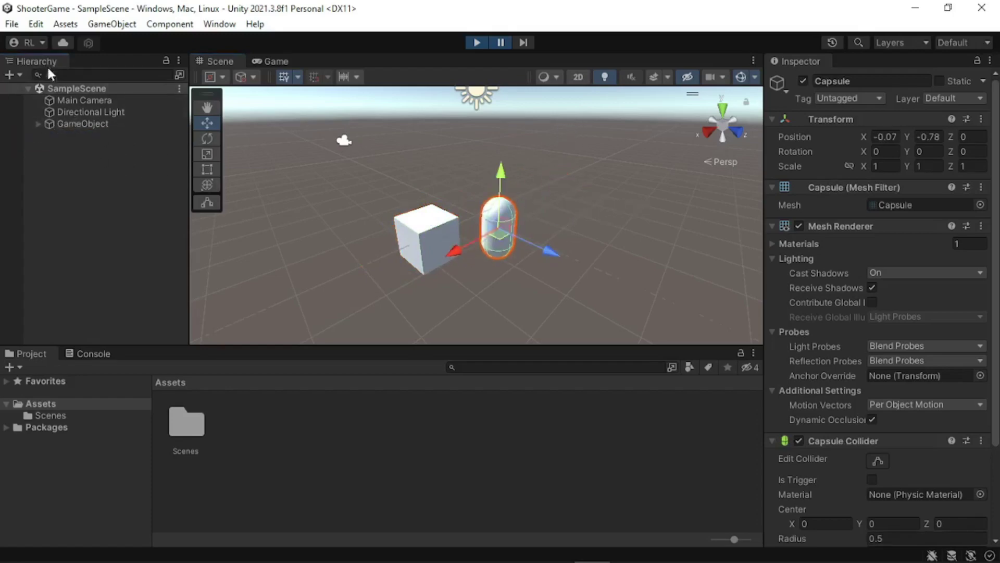
Maximize the Hierarchy, expand GameObject to show Cube and Capsule, then un-maximize
{"action": "right_click", "coordinate": [54, 65]}
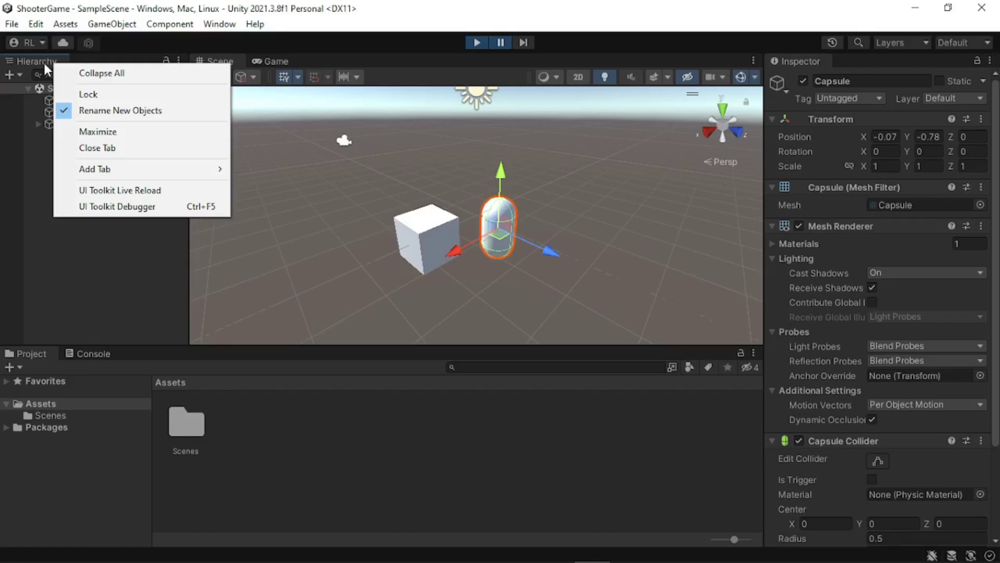
{"action": "left_click", "coordinate": [92, 132]}
{"action": "left_click", "coordinate": [38, 123]}
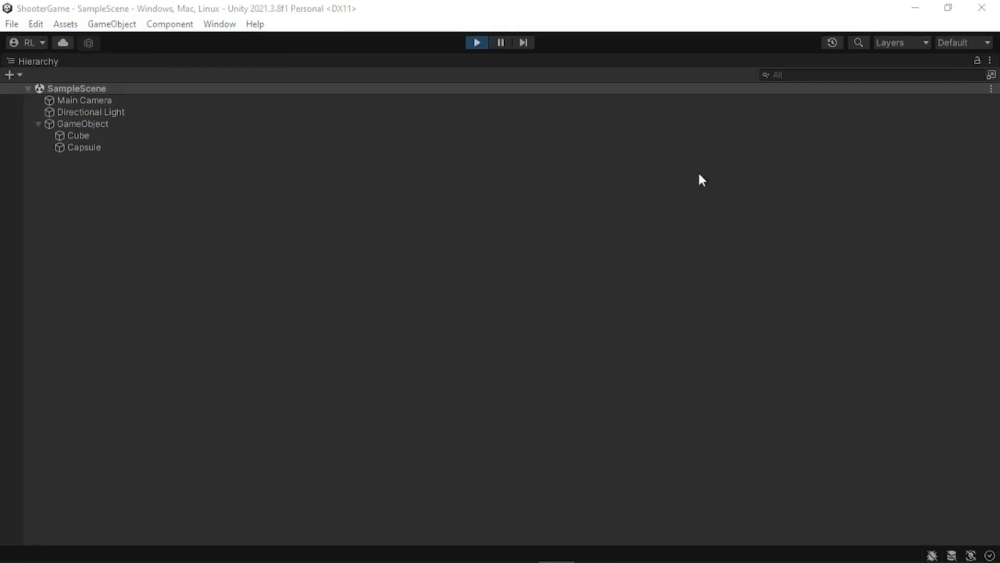
{"action": "right_click", "coordinate": [26, 61]}
{"action": "left_click", "coordinate": [55, 135]}
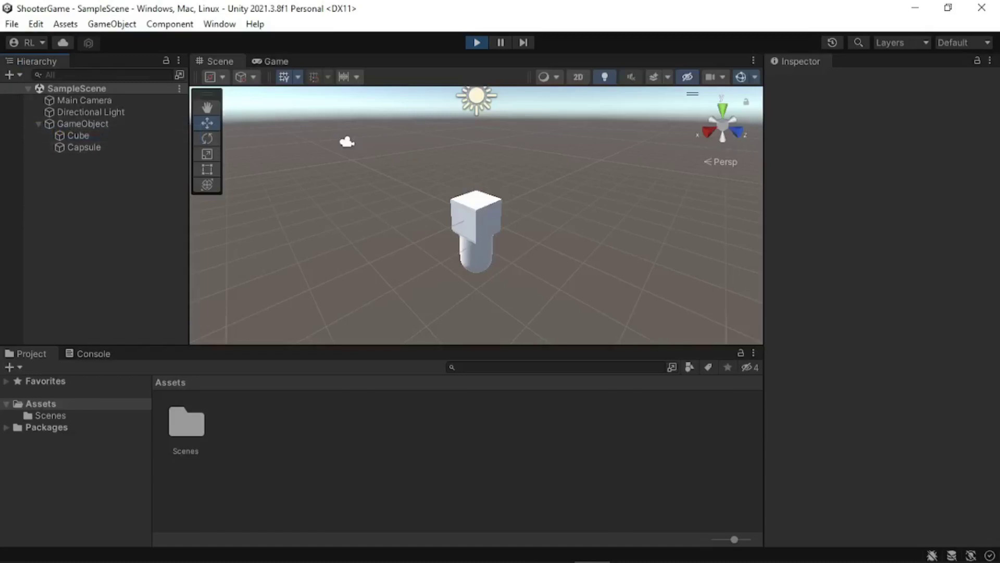
{"action": "left_click", "coordinate": [83, 100]}
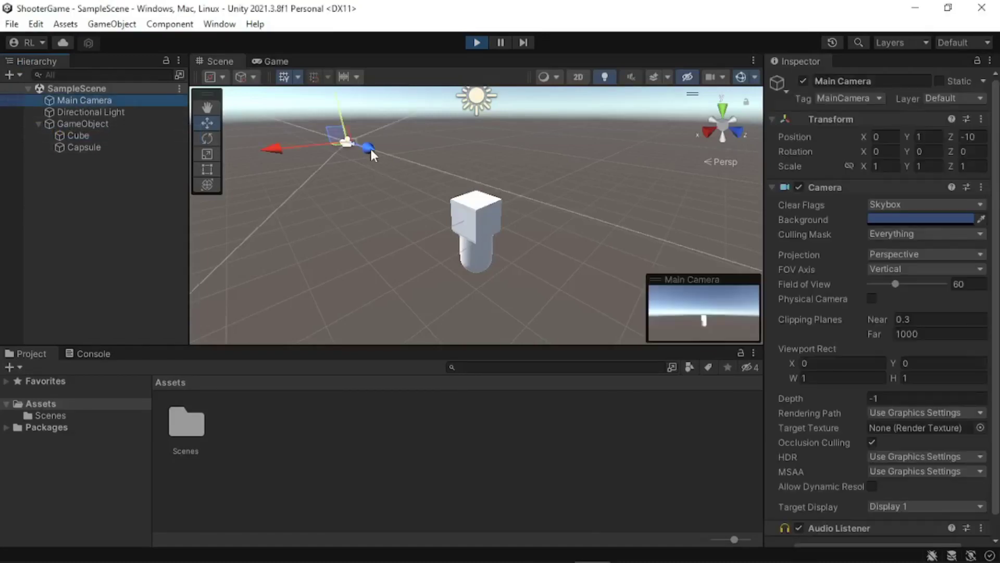
{"action": "left_click", "coordinate": [101, 111]}
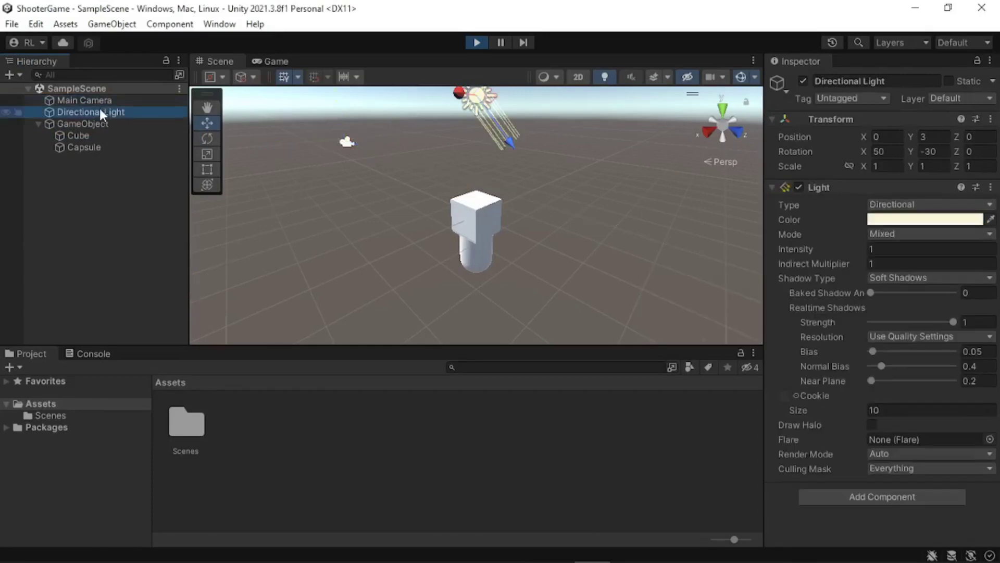
{"action": "left_click", "coordinate": [109, 133]}
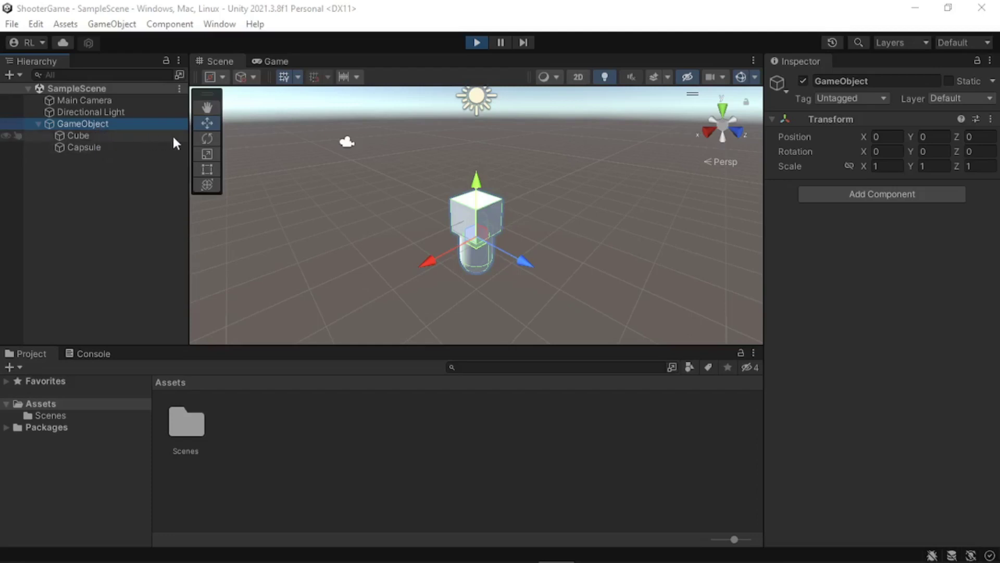
Scale GameObject with the Scale tool to about X 1.26 and Y 1.02
{"action": "left_click", "coordinate": [207, 154]}
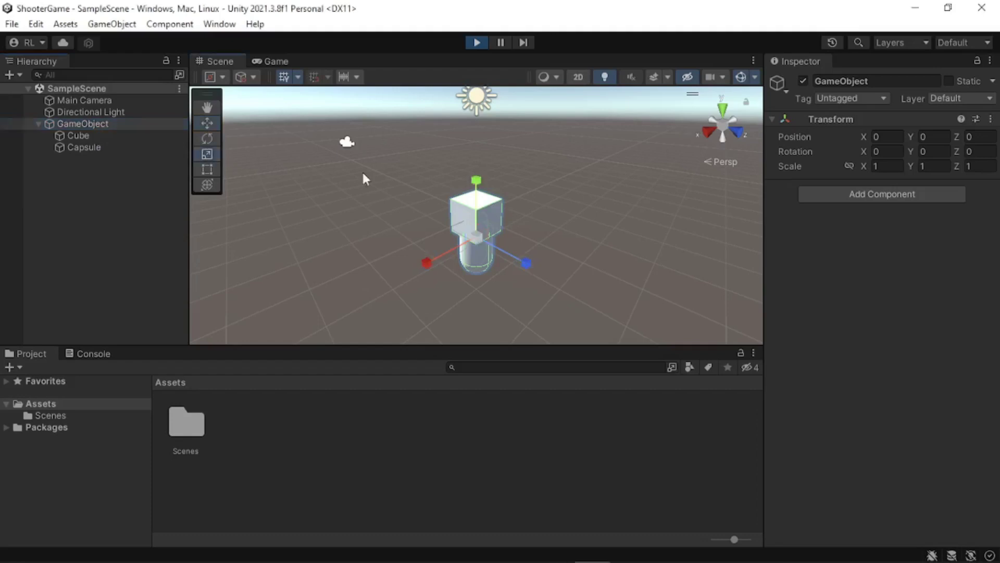
{"action": "left_click_drag", "start_coordinate": [476, 184], "coordinate": [479, 153]}
{"action": "left_click", "coordinate": [95, 137]}
{"action": "left_click", "coordinate": [78, 123]}
{"action": "left_click_drag", "start_coordinate": [426, 264], "coordinate": [364, 301]}
{"action": "left_click_drag", "start_coordinate": [478, 185], "coordinate": [475, 223]}
{"action": "left_click_drag", "start_coordinate": [426, 264], "coordinate": [437, 258]}
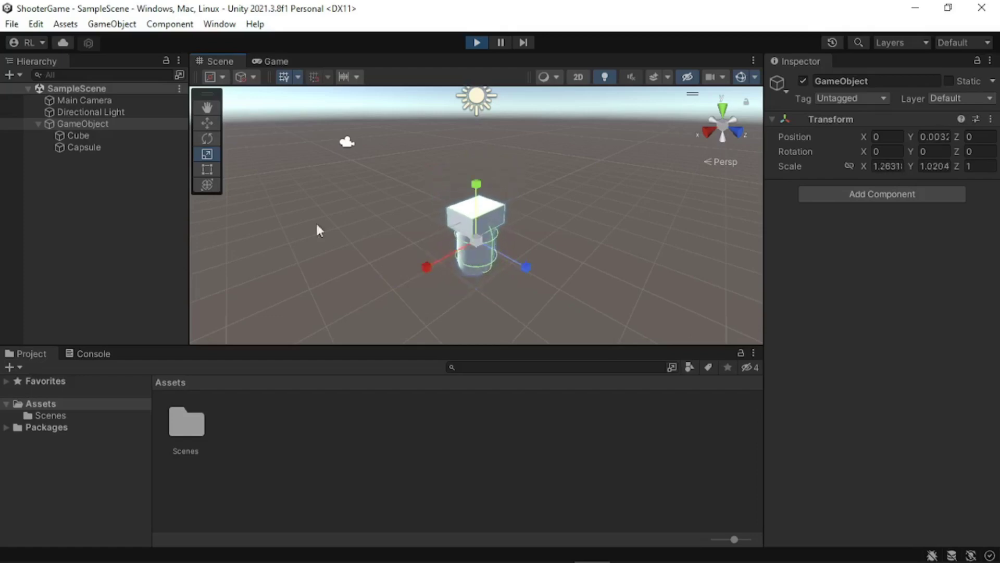
{"action": "left_click", "coordinate": [96, 123]}
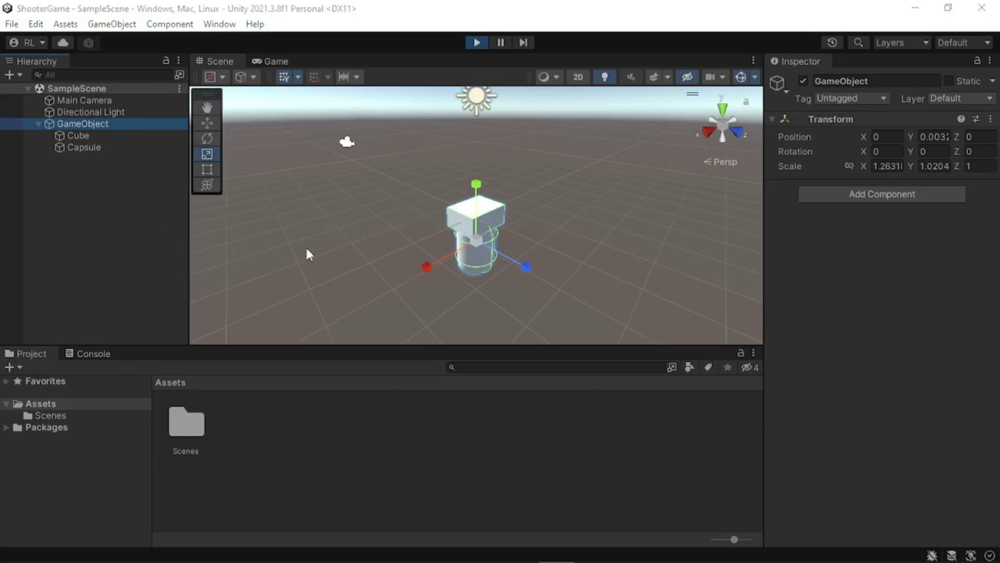
{"action": "right_click", "coordinate": [77, 214]}
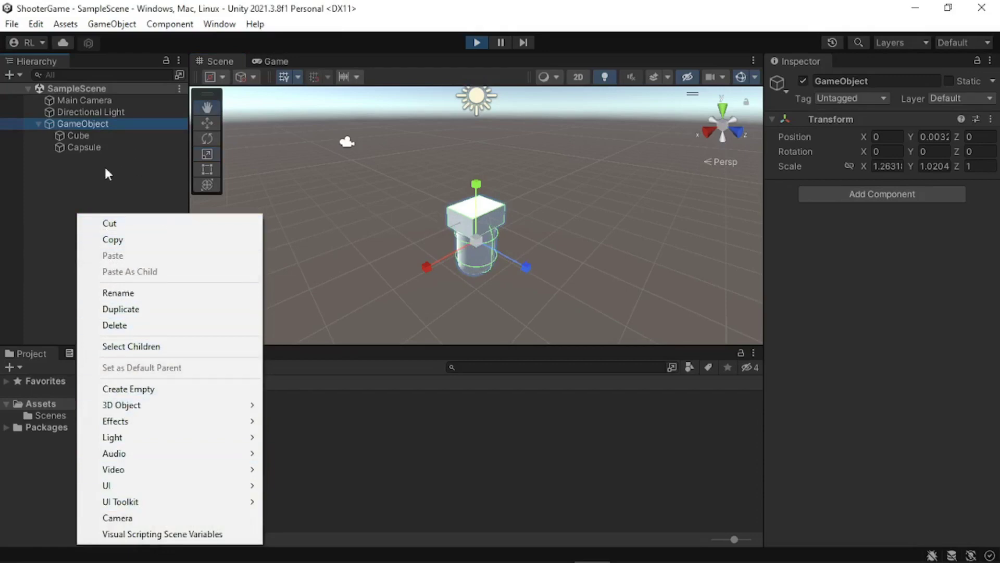
Toggle GameObject's scene visibility, then hide the Cube and Capsule, undoing the Capsule hide
{"action": "left_click", "coordinate": [11, 123]}
{"action": "left_click", "coordinate": [7, 123]}
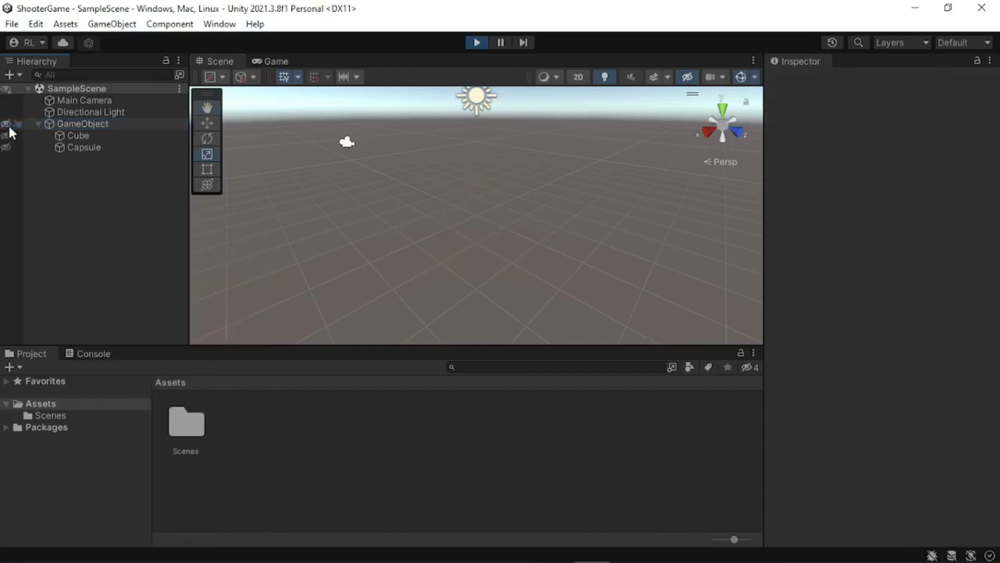
{"action": "left_click", "coordinate": [9, 124]}
{"action": "left_click", "coordinate": [8, 124]}
{"action": "left_click", "coordinate": [7, 124]}
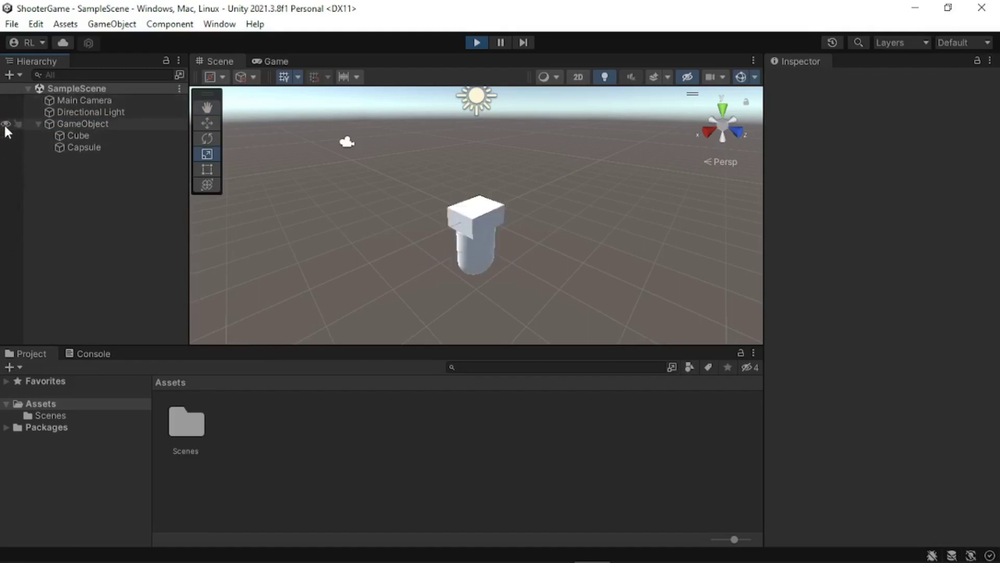
{"action": "left_click", "coordinate": [6, 136]}
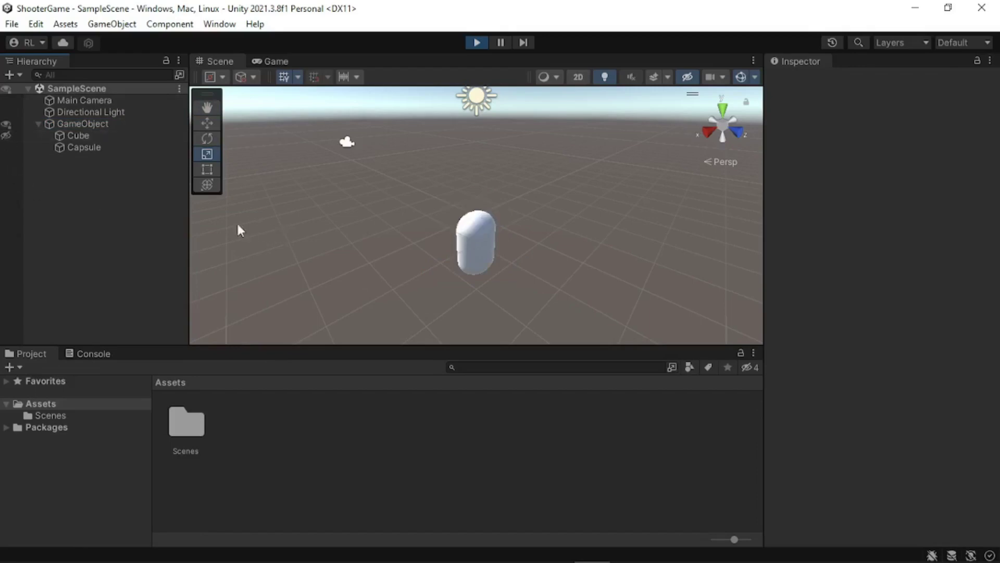
{"action": "left_click", "coordinate": [6, 147]}
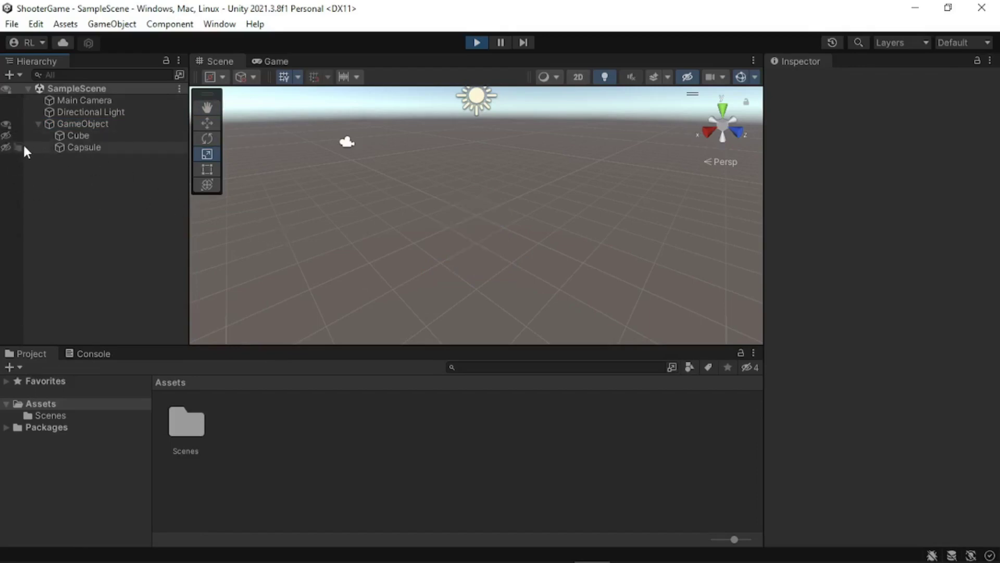
{"action": "key", "text": "ctrl+z"}
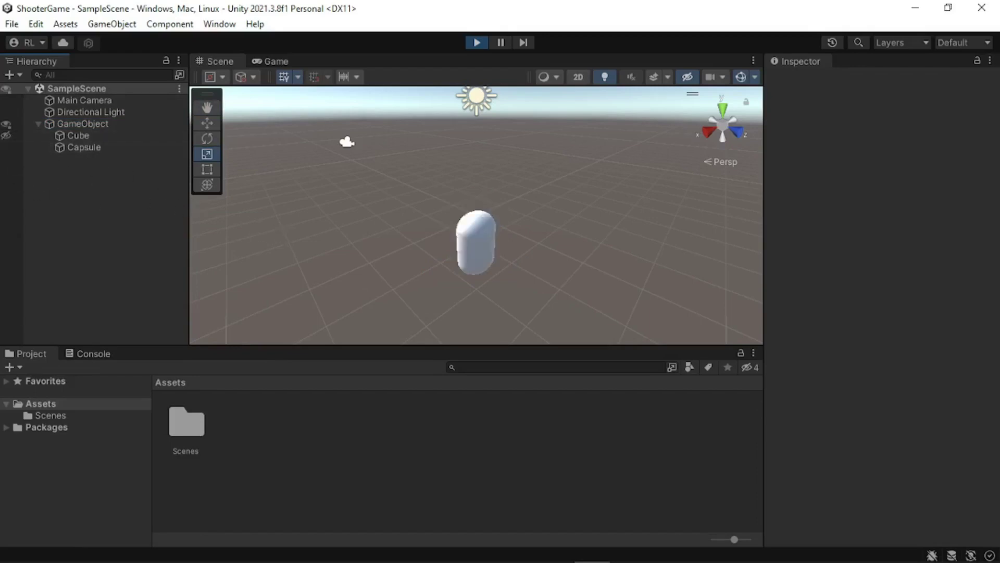
Add a 3D Cylinder at the scene root at 0, 0, 0 and select it
{"action": "right_click", "coordinate": [94, 221]}
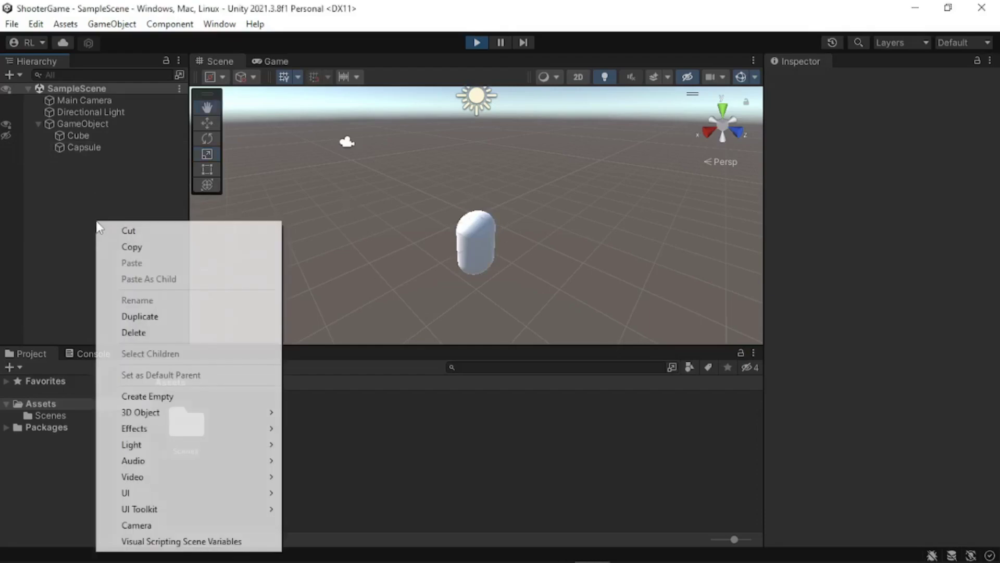
{"action": "left_click", "coordinate": [66, 227]}
{"action": "right_click", "coordinate": [53, 203]}
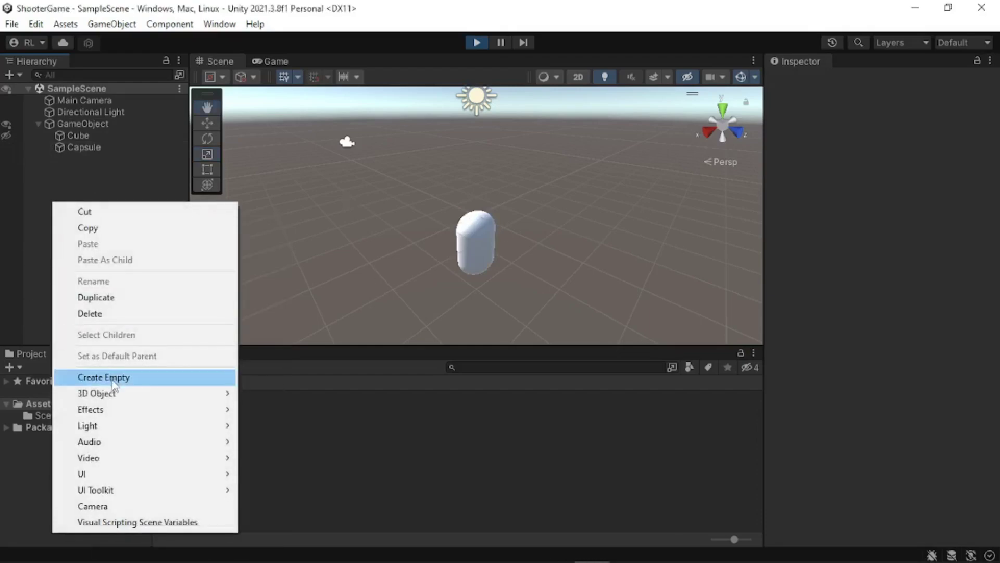
{"action": "mouse_move", "coordinate": [139, 399]}
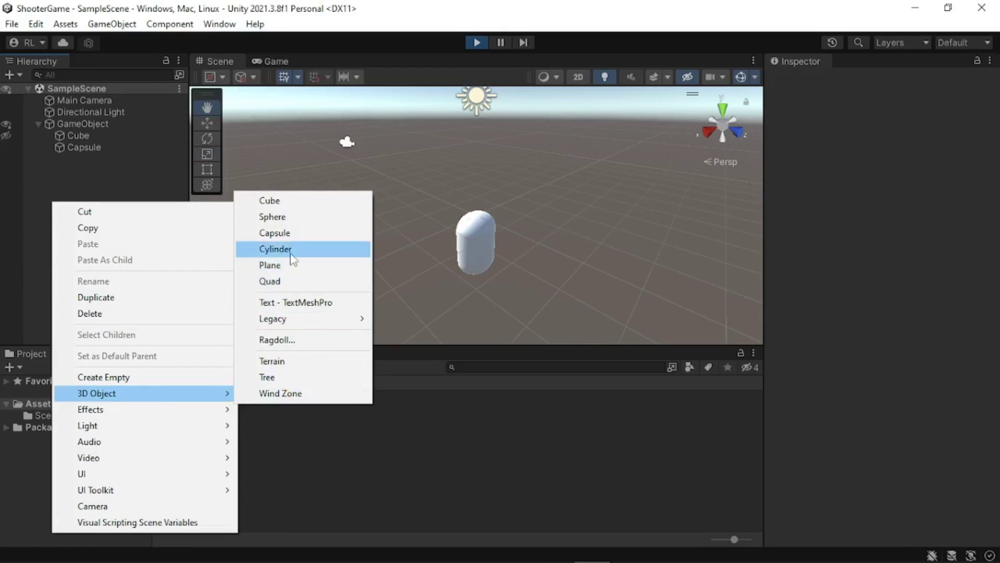
{"action": "left_click", "coordinate": [291, 253]}
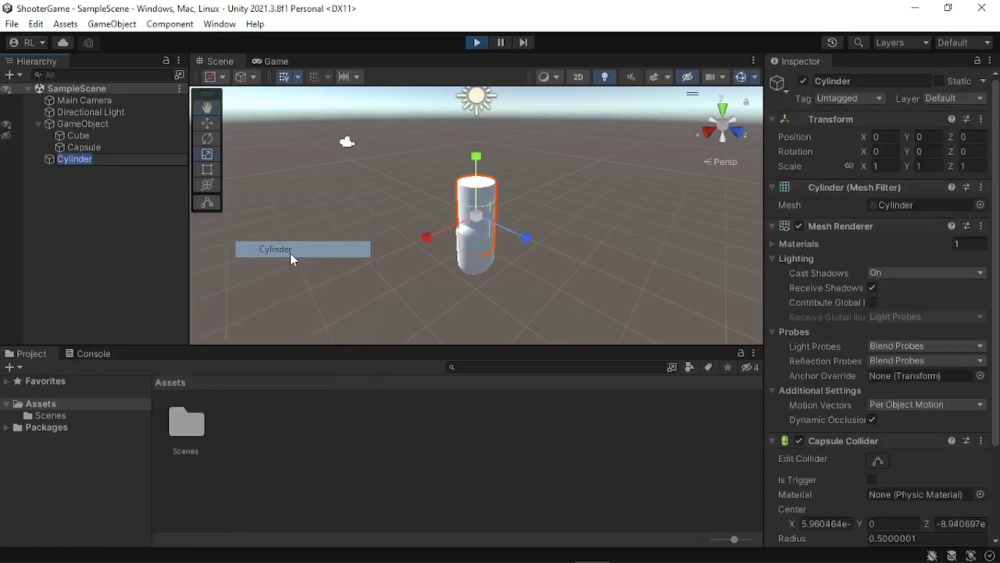
{"action": "left_click", "coordinate": [140, 222]}
{"action": "left_click", "coordinate": [477, 193]}
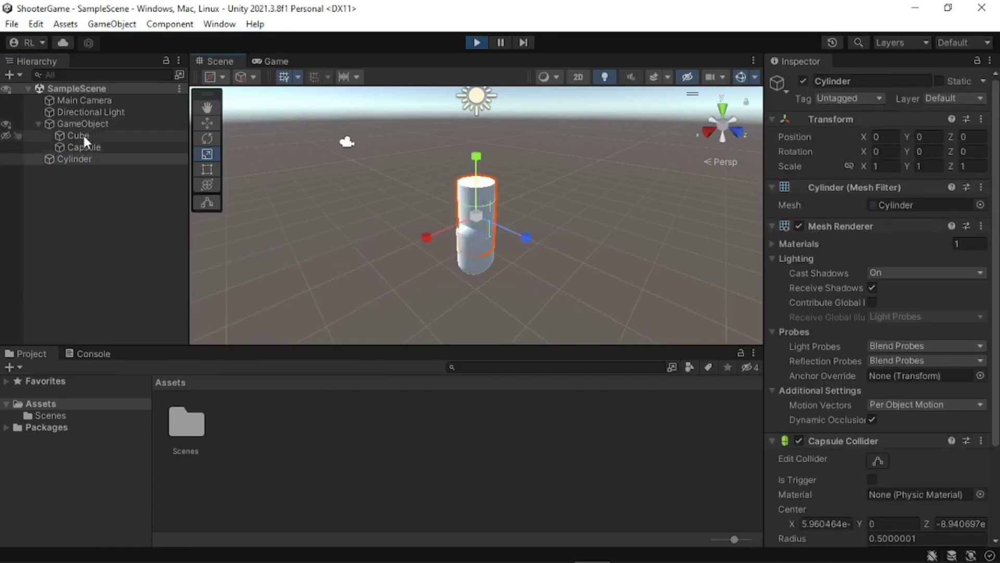
Parent the Cylinder under GameObject and load Scene2 into the Hierarchy beside SampleScene
{"action": "left_click", "coordinate": [77, 159]}
{"action": "left_click_drag", "start_coordinate": [78, 160], "coordinate": [85, 118]}
{"action": "key", "text": "ctrl+z"}
{"action": "left_click", "coordinate": [86, 119]}
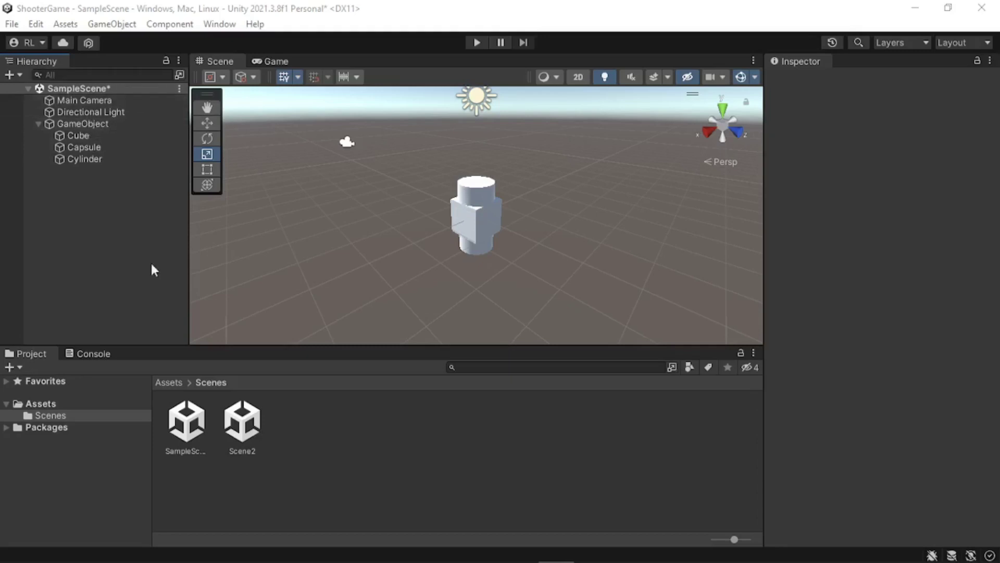
{"action": "left_click_drag", "start_coordinate": [242, 421], "coordinate": [80, 198]}
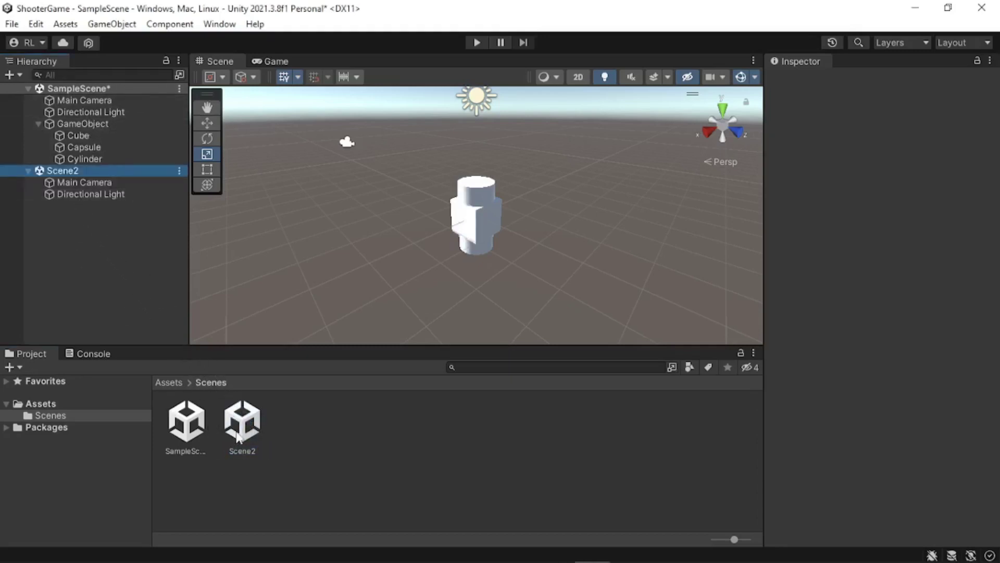
Clear the Scene2 selection and toggle the Main Camera's visibility off and back on
{"action": "left_click", "coordinate": [120, 256]}
{"action": "left_click", "coordinate": [6, 100]}
{"action": "left_click", "coordinate": [6, 100]}
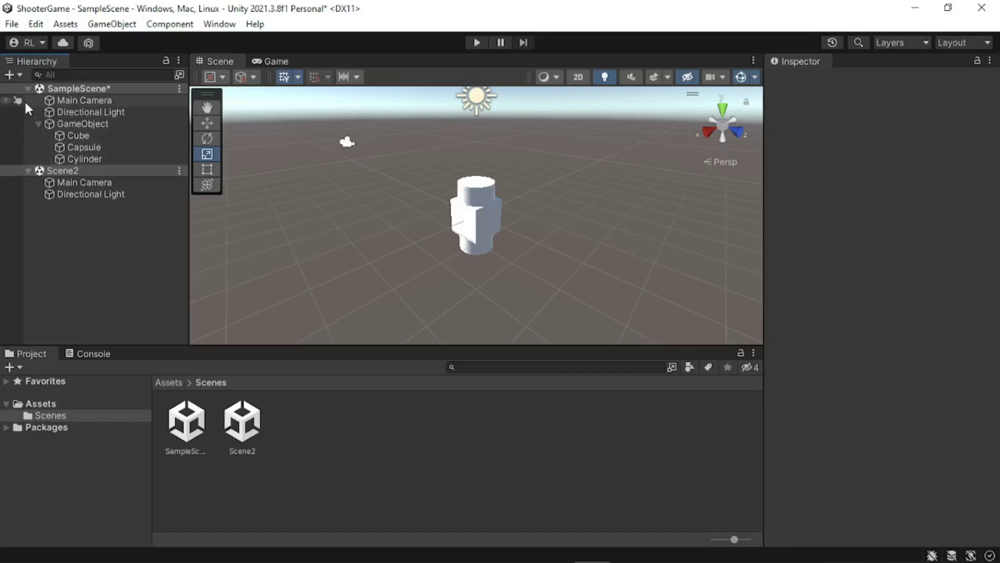
Hide and reshow all of SampleScene's objects, then collapse Scene2 in the Hierarchy
{"action": "left_click", "coordinate": [5, 89]}
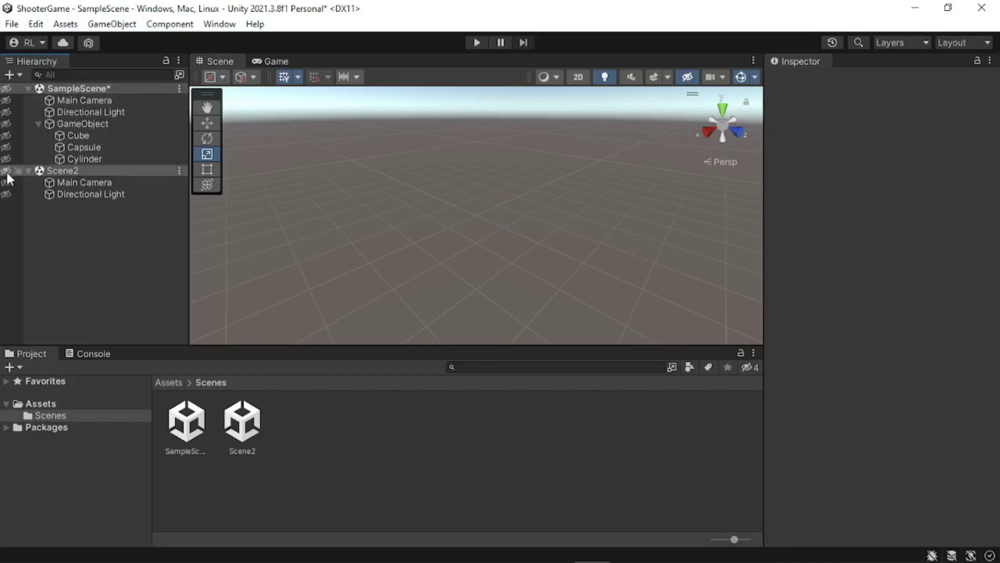
{"action": "left_click", "coordinate": [5, 89]}
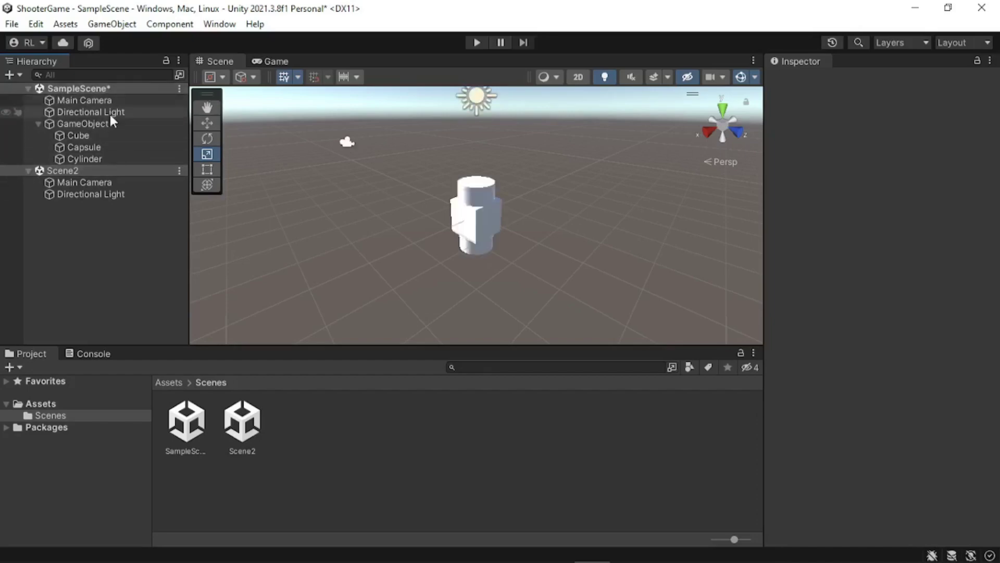
{"action": "left_click", "coordinate": [28, 171]}
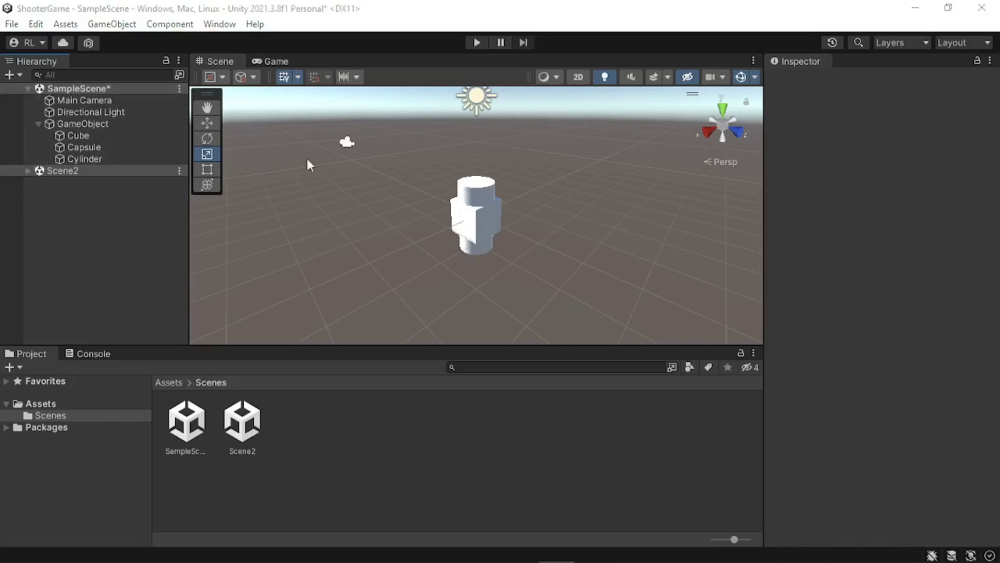
{"action": "left_click", "coordinate": [64, 121]}
{"action": "right_click", "coordinate": [65, 122]}
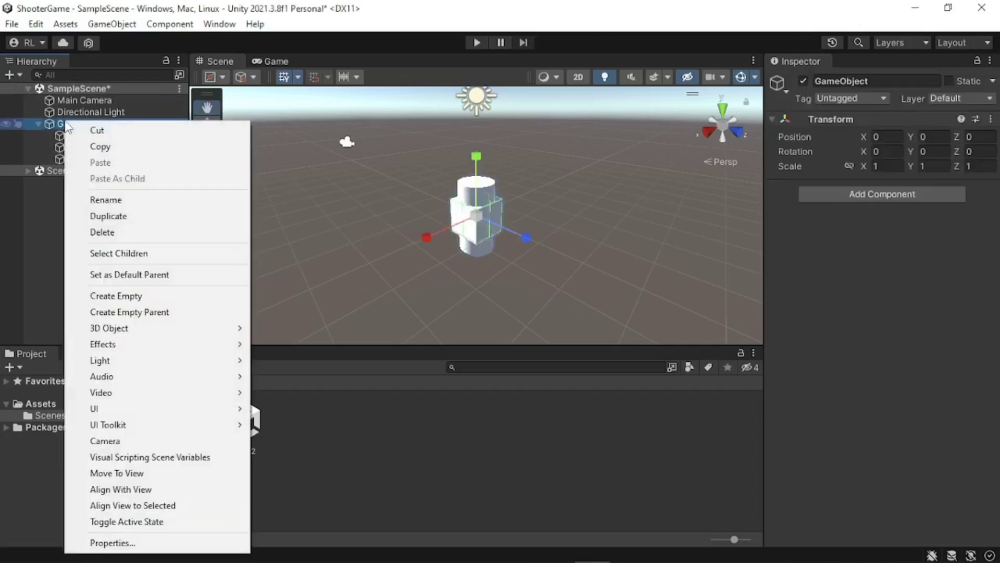
{"action": "left_click", "coordinate": [146, 274]}
{"action": "left_click", "coordinate": [111, 232]}
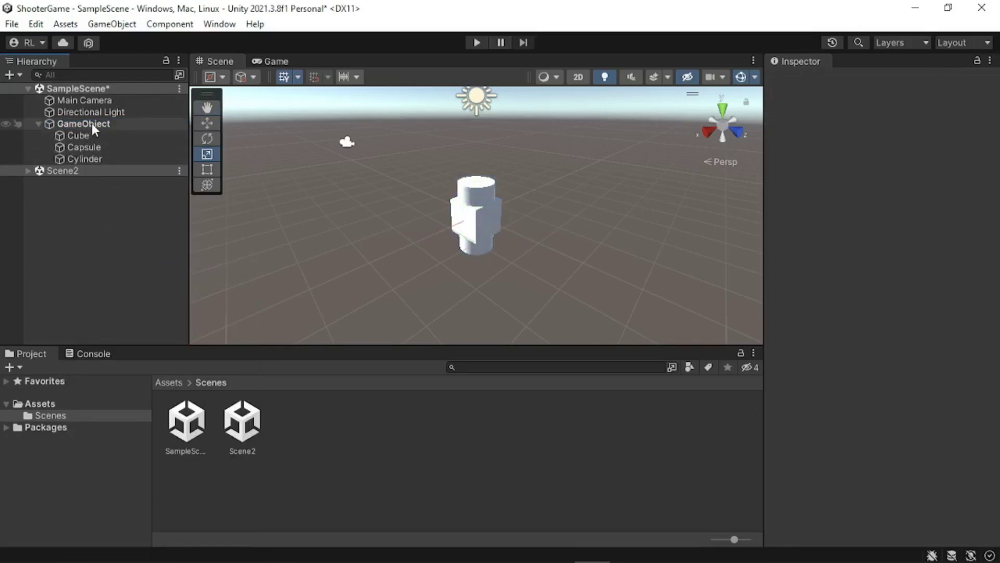
{"action": "left_click", "coordinate": [38, 123]}
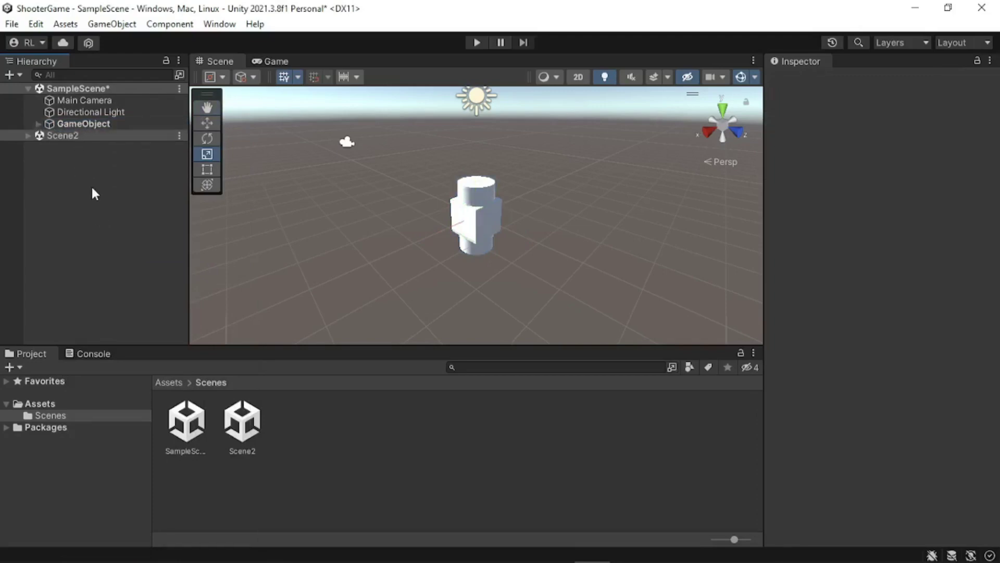
{"action": "left_click", "coordinate": [38, 124]}
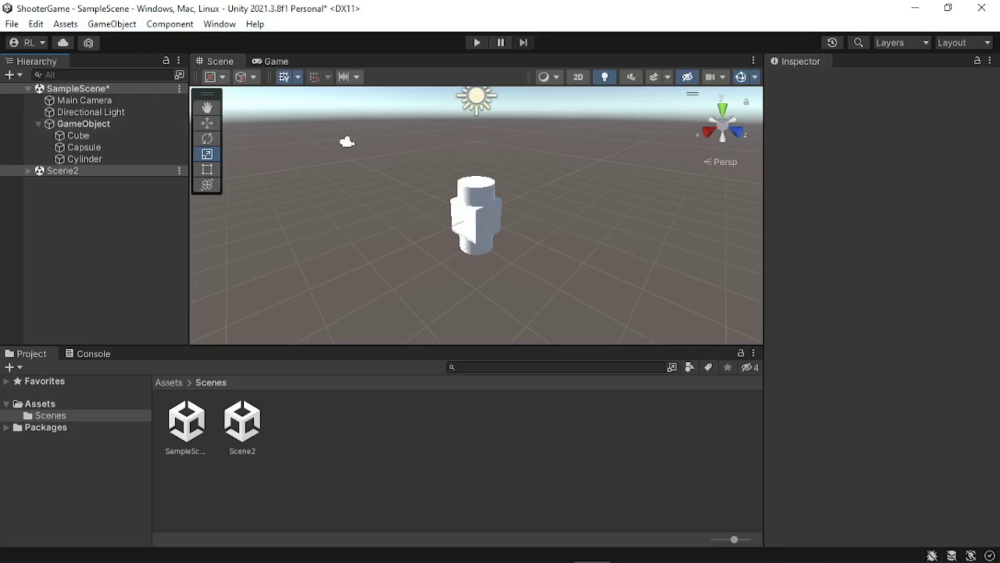
{"action": "left_click", "coordinate": [104, 124]}
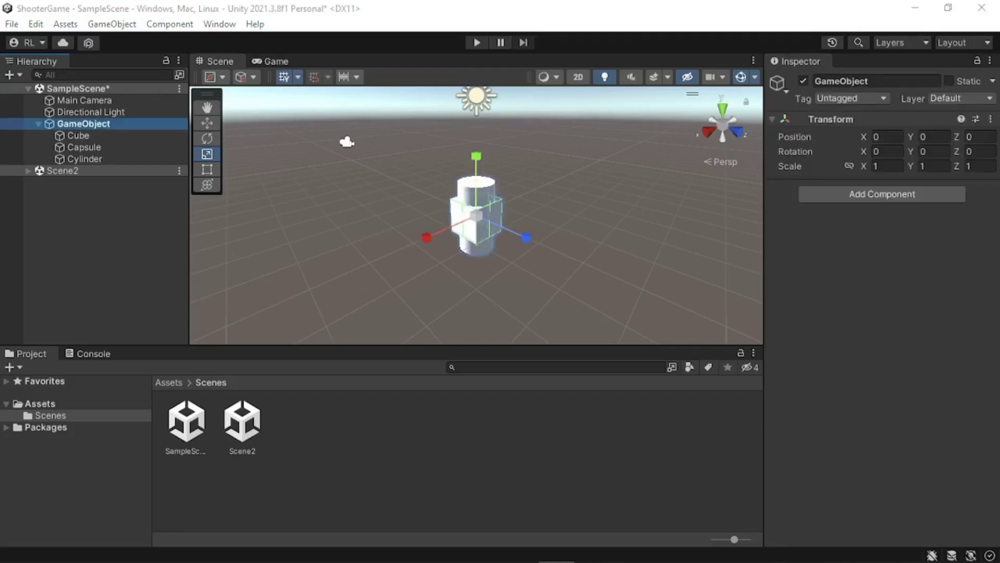
{"action": "right_click", "coordinate": [109, 126]}
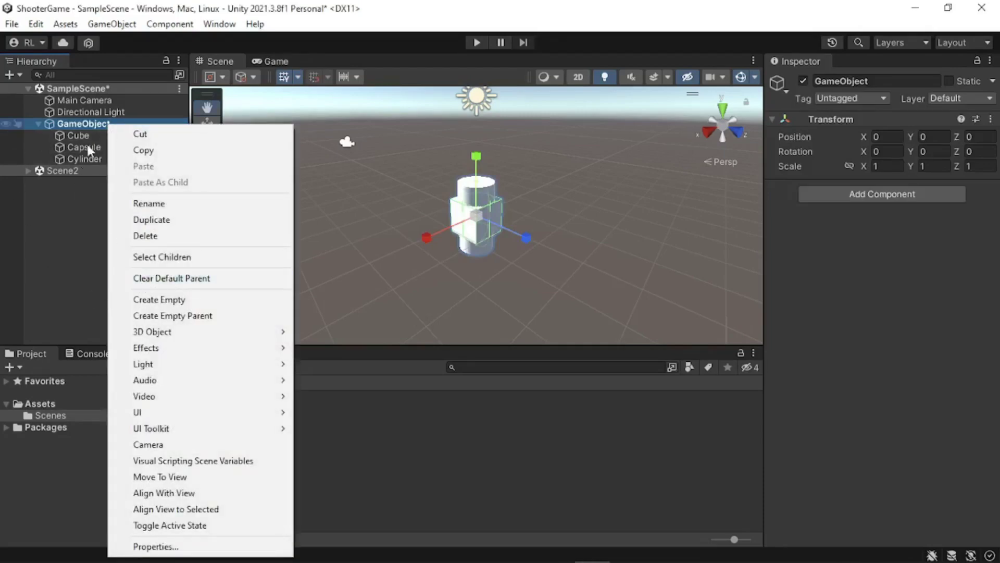
{"action": "right_click", "coordinate": [91, 126]}
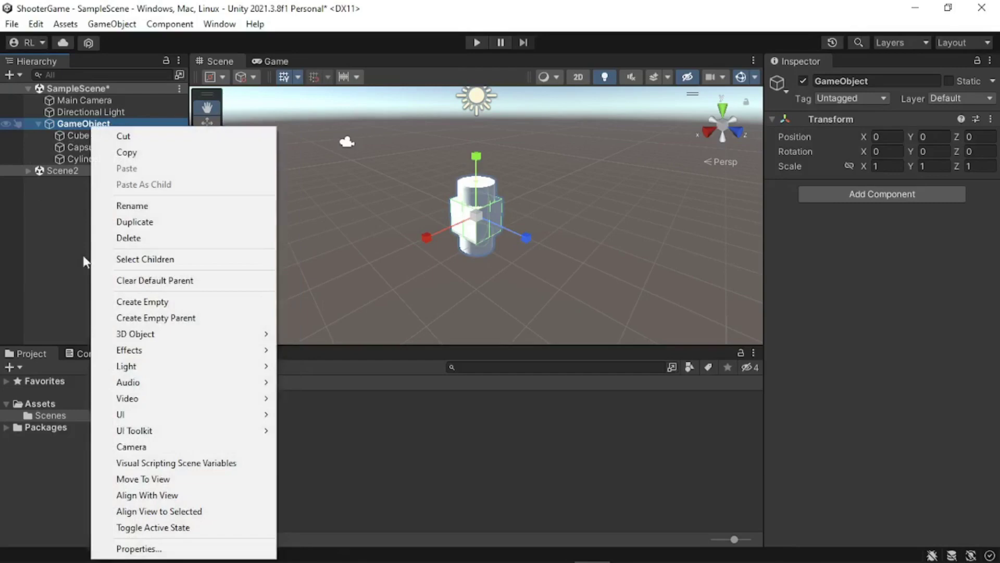
{"action": "left_click", "coordinate": [159, 284]}
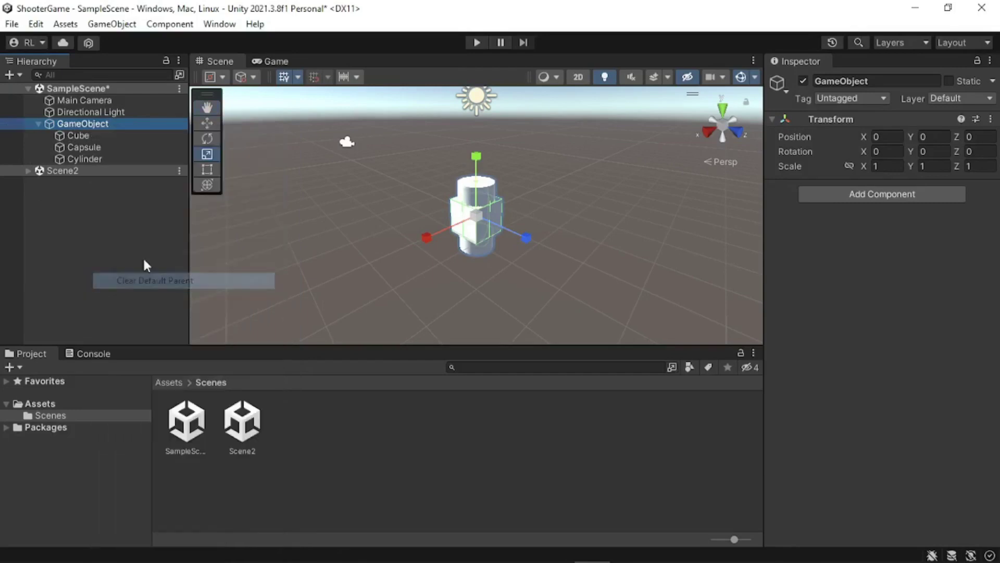
{"action": "left_click", "coordinate": [74, 270]}
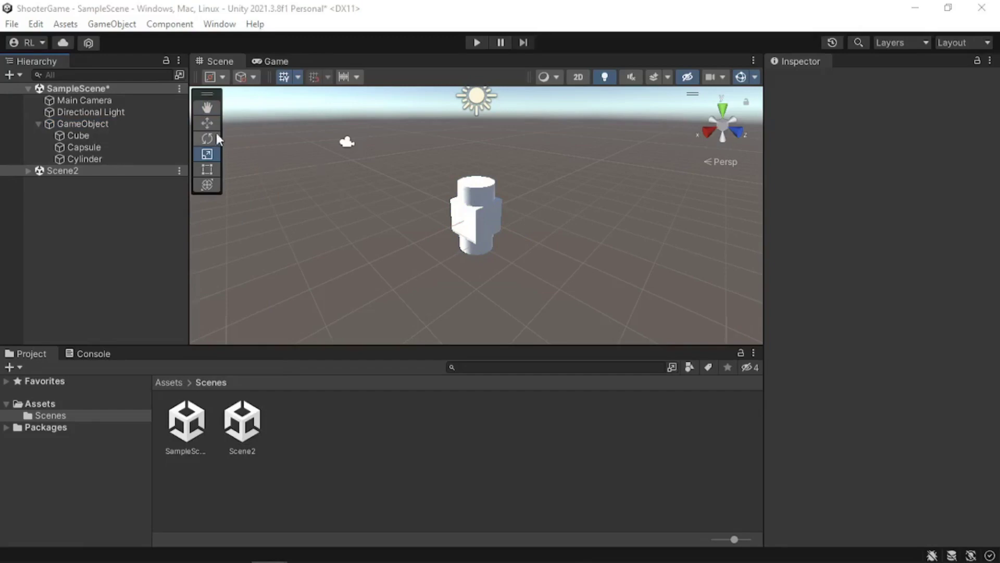
Duplicate the Cylinder as Cylinder (1), then cancel renaming so the original stays 'Cylinder'
{"action": "left_click", "coordinate": [102, 163]}
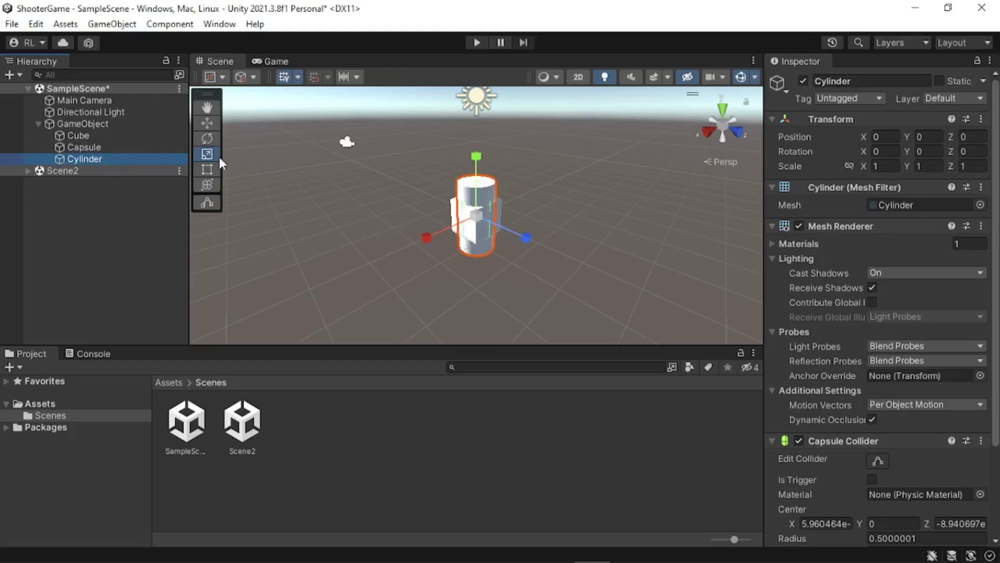
{"action": "key", "text": "ctrl+d"}
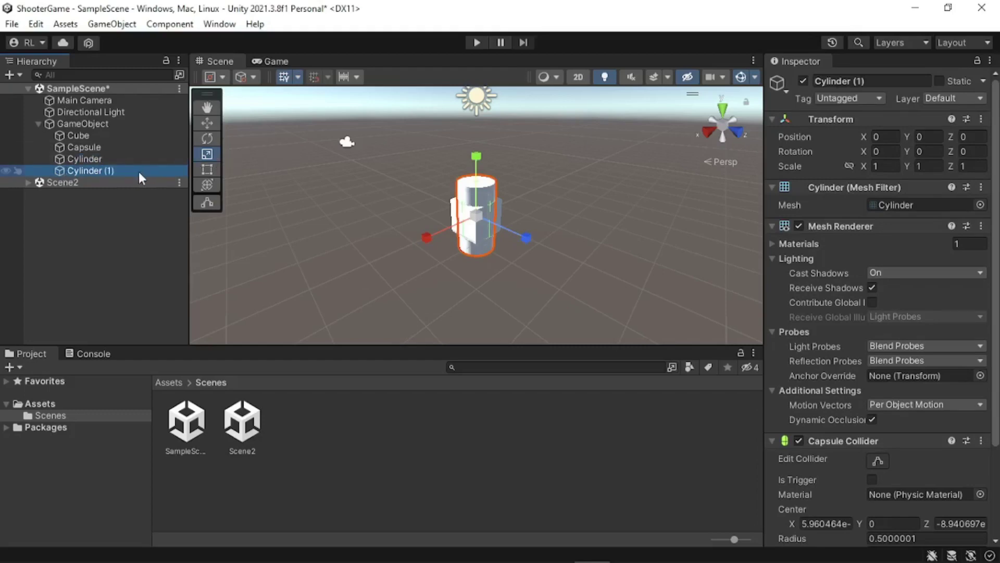
{"action": "left_click", "coordinate": [84, 157]}
{"action": "left_click", "coordinate": [83, 168]}
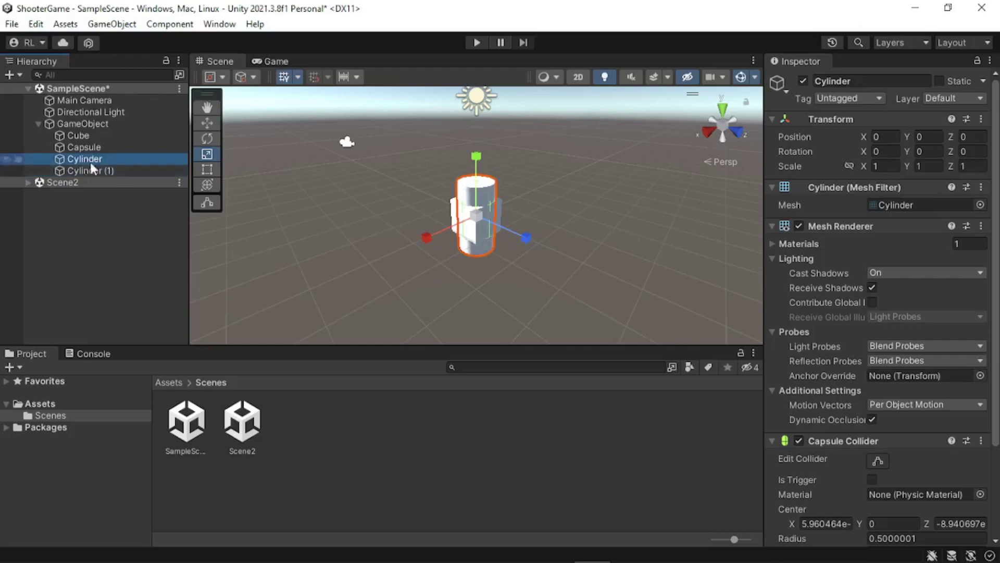
{"action": "key", "text": "F2"}
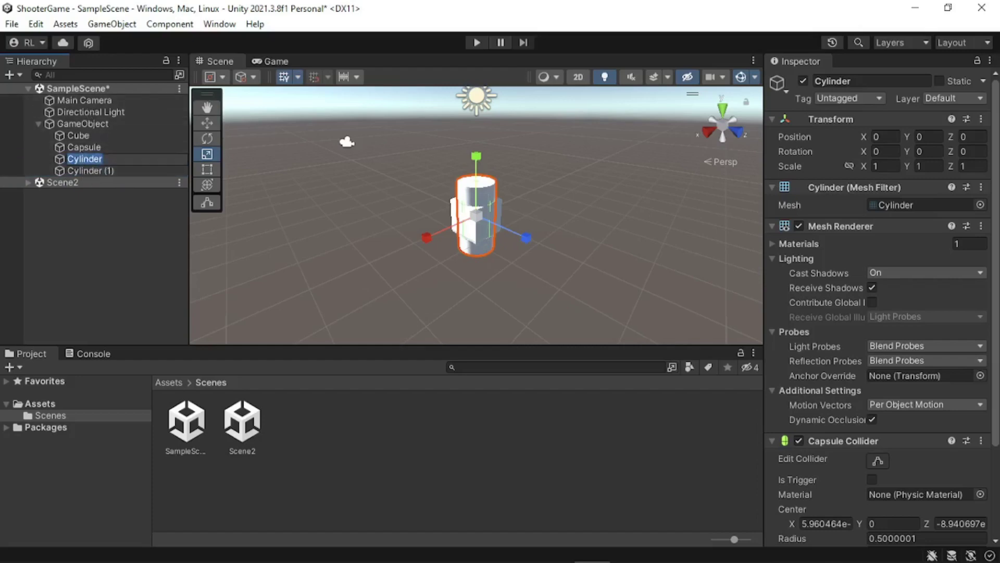
{"action": "key", "text": "alt+Tab"}
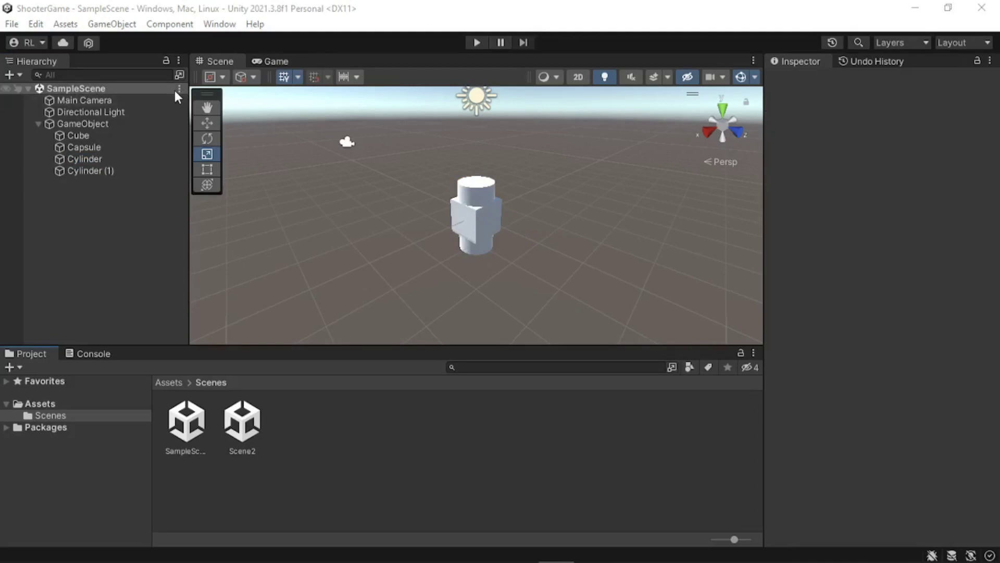
{"action": "right_click", "coordinate": [345, 422]}
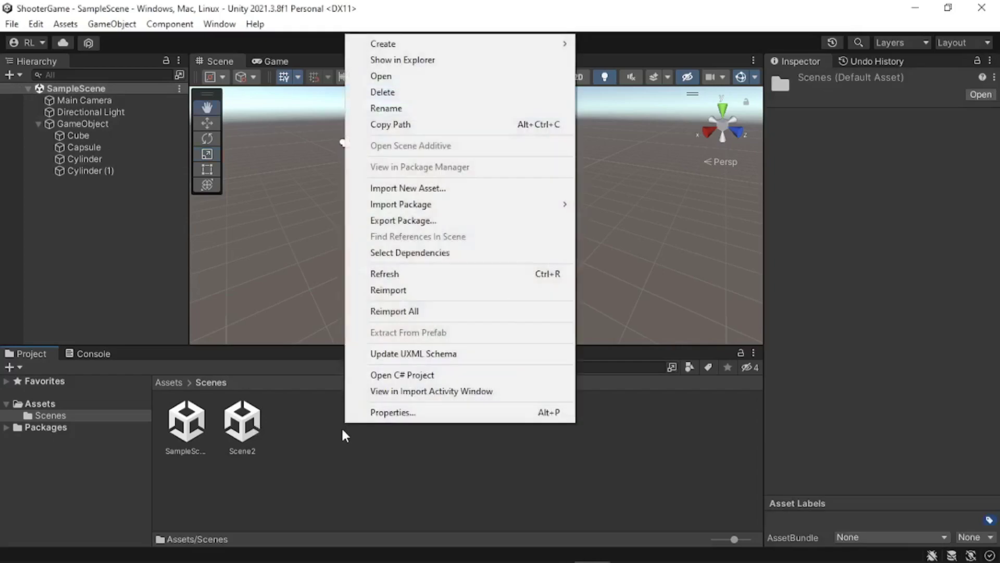
{"action": "mouse_move", "coordinate": [440, 46]}
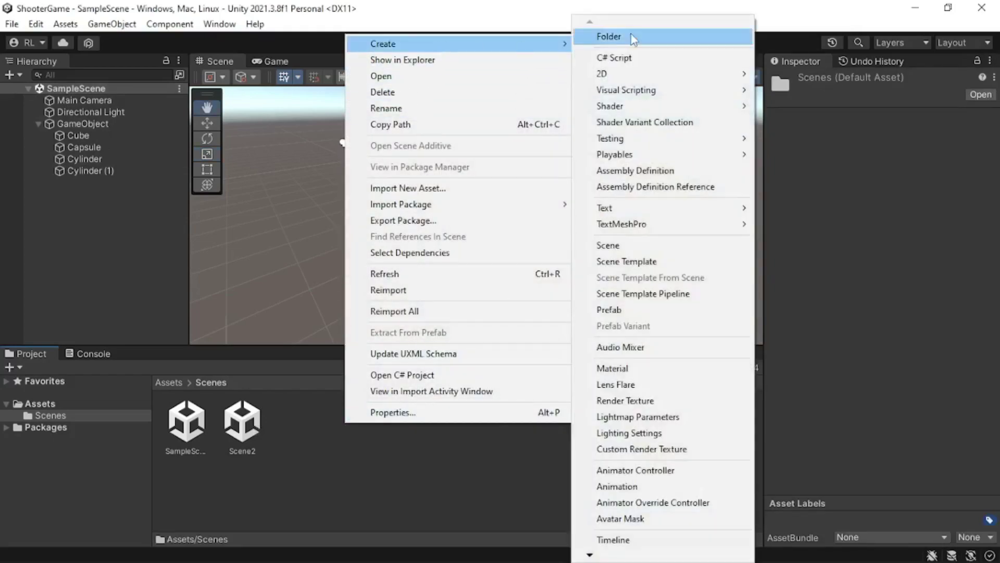
{"action": "left_click", "coordinate": [319, 452]}
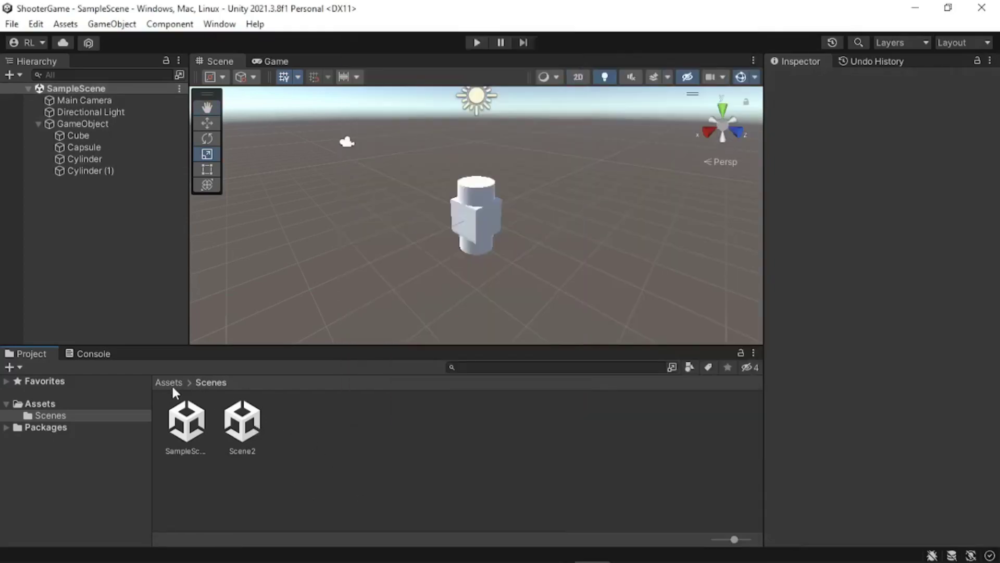
{"action": "left_click", "coordinate": [46, 414]}
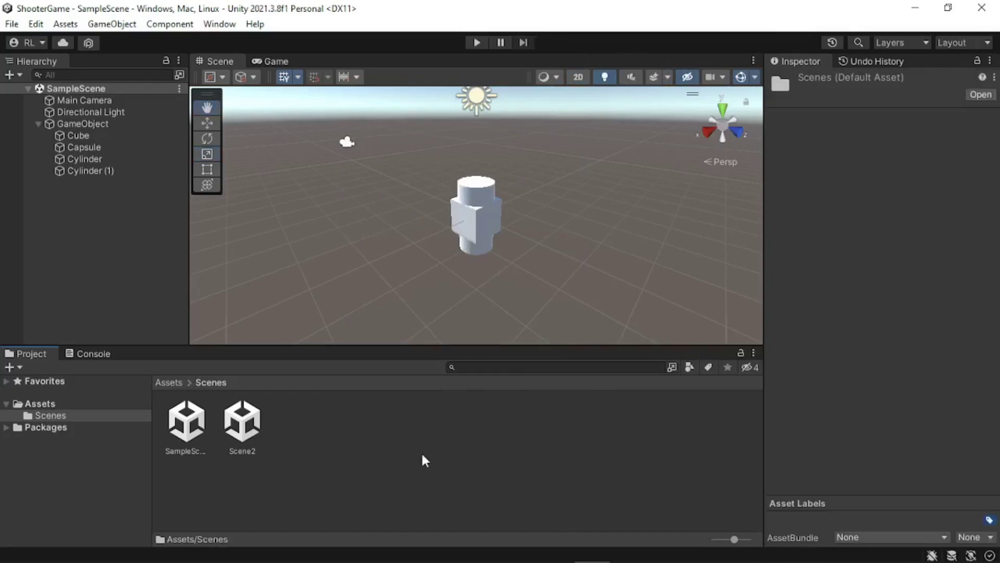
{"action": "right_click", "coordinate": [420, 451]}
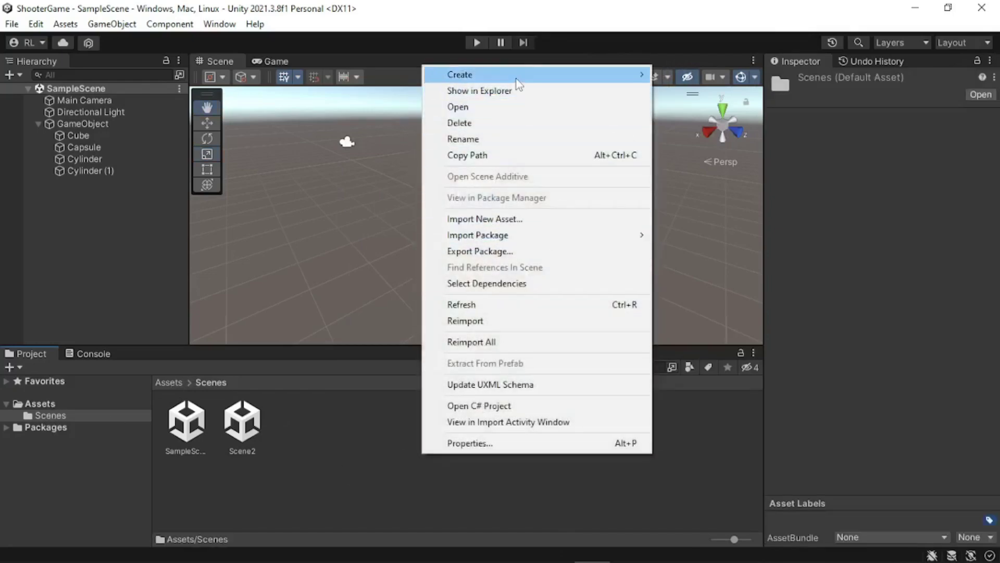
{"action": "mouse_move", "coordinate": [533, 76]}
{"action": "left_click", "coordinate": [148, 261]}
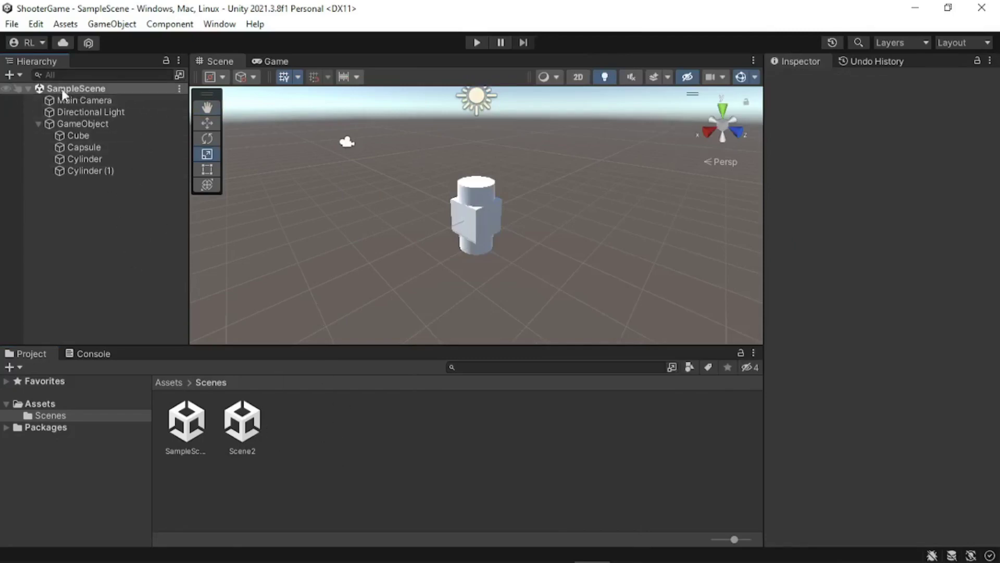
Save SampleScene from its scene options menu after browsing the Hierarchy's object actions
{"action": "left_click", "coordinate": [182, 92]}
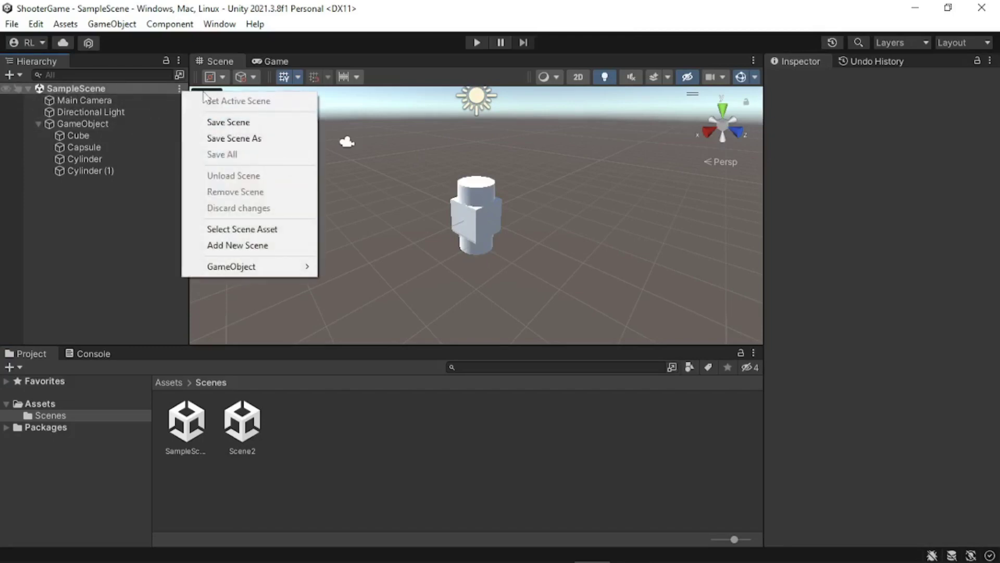
{"action": "mouse_move", "coordinate": [267, 267]}
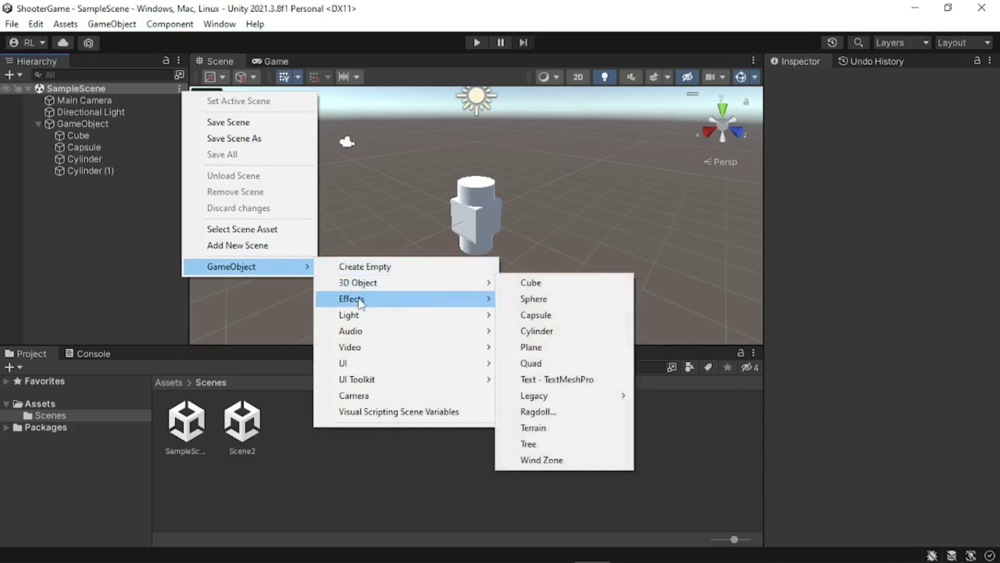
{"action": "right_click", "coordinate": [61, 242]}
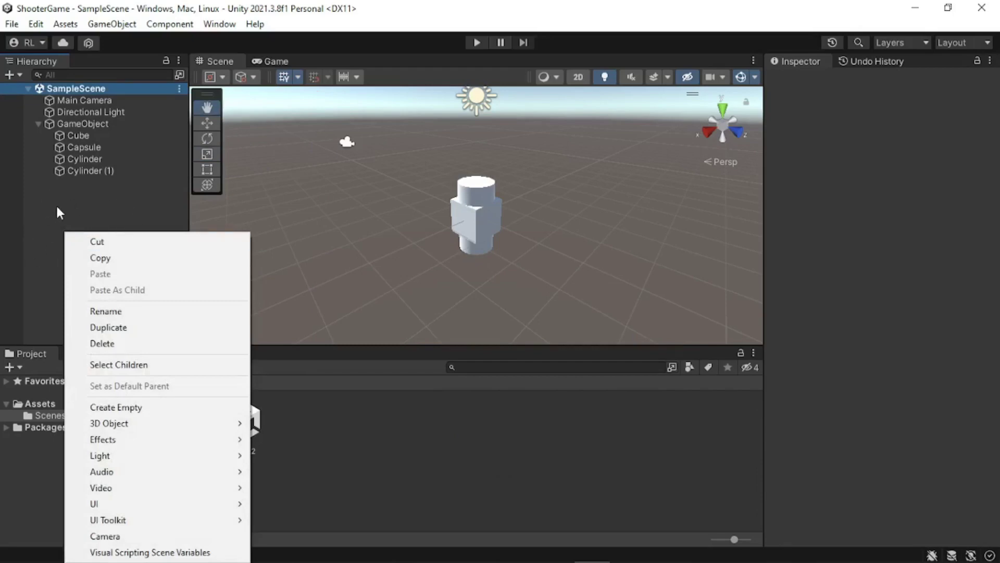
{"action": "left_click", "coordinate": [59, 211]}
{"action": "left_click", "coordinate": [179, 88]}
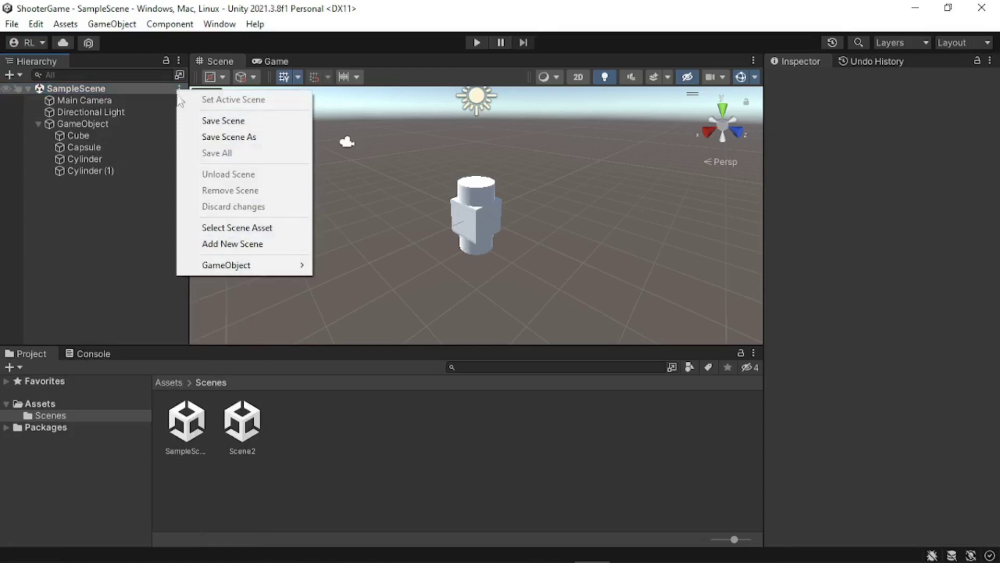
{"action": "left_click", "coordinate": [222, 121]}
Add a new Untitled scene to the Hierarchy and bring up its scene options
{"action": "left_click", "coordinate": [178, 89]}
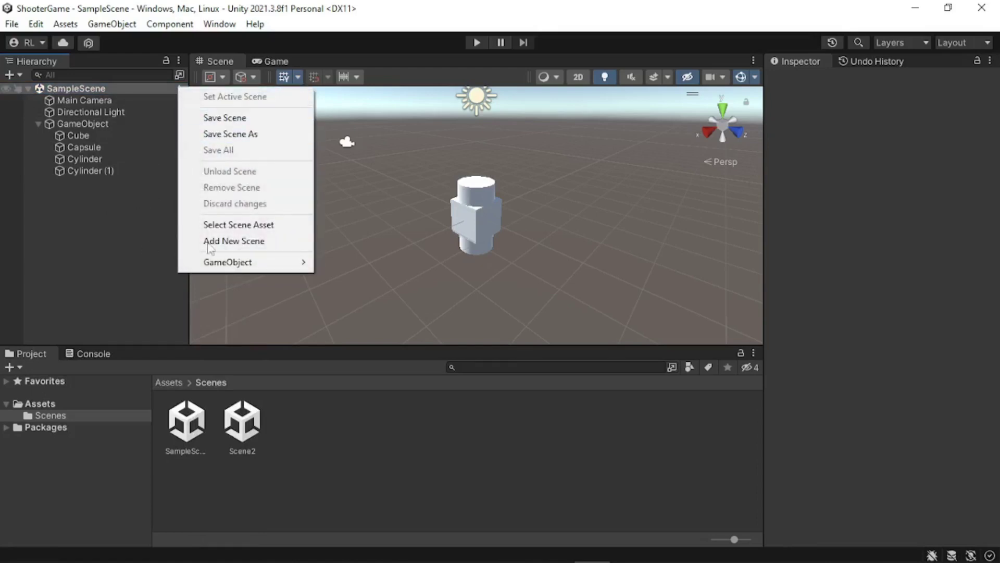
{"action": "left_click", "coordinate": [223, 245]}
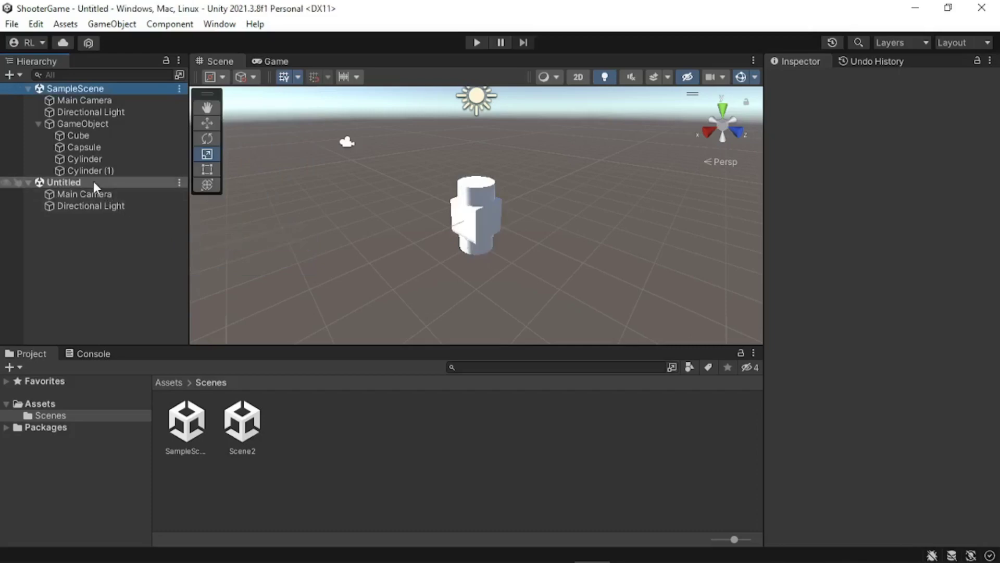
{"action": "left_click", "coordinate": [178, 182]}
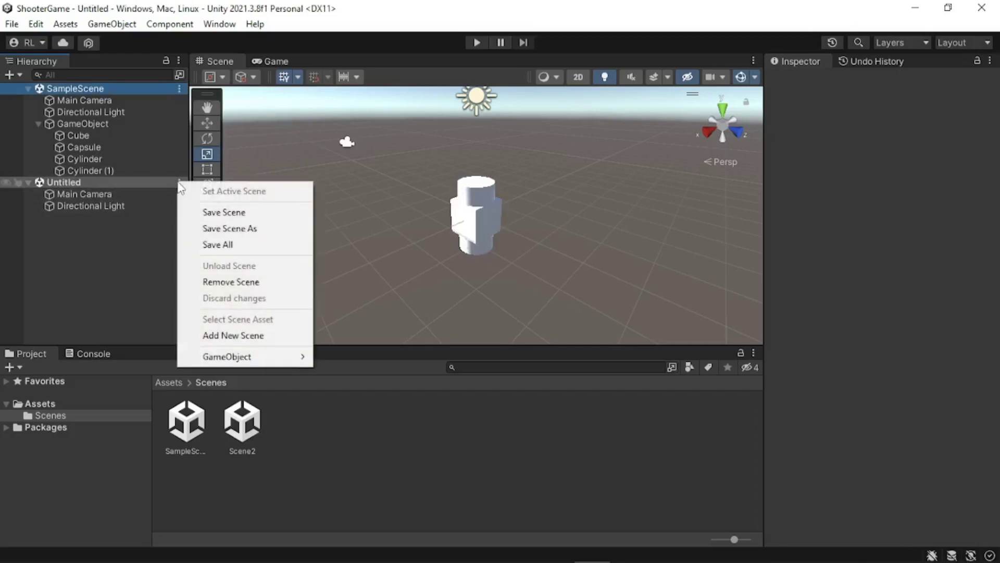
{"action": "right_click", "coordinate": [119, 183]}
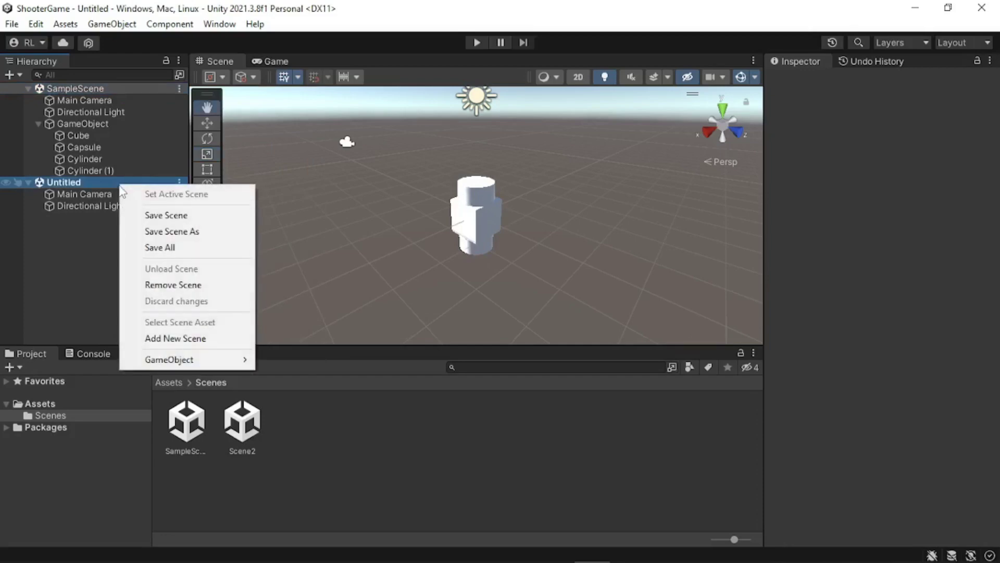
{"action": "left_click", "coordinate": [110, 192]}
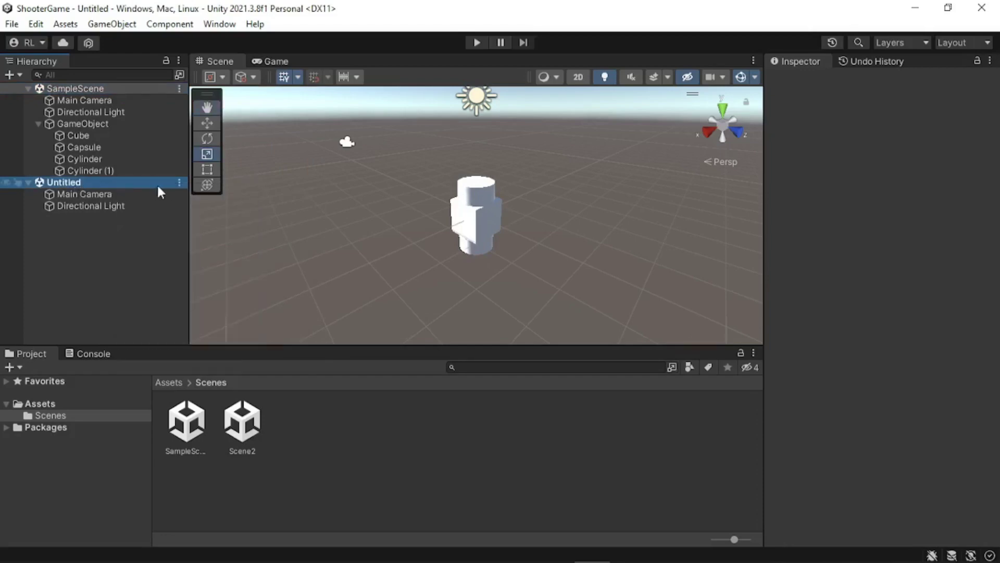
{"action": "left_click", "coordinate": [179, 185]}
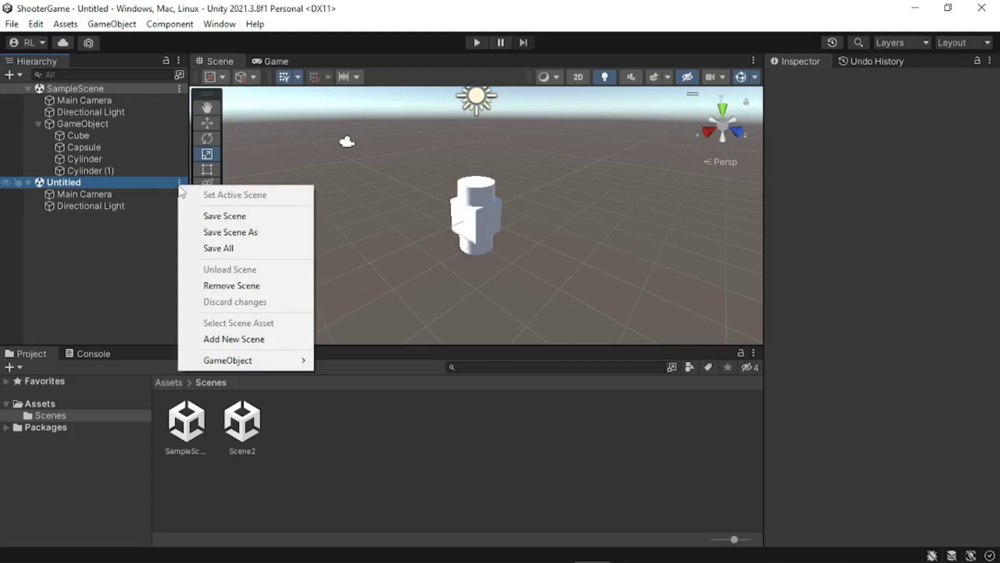
Save the Untitled scene as 'Scene3' in the Scenes folder
{"action": "left_click", "coordinate": [215, 230]}
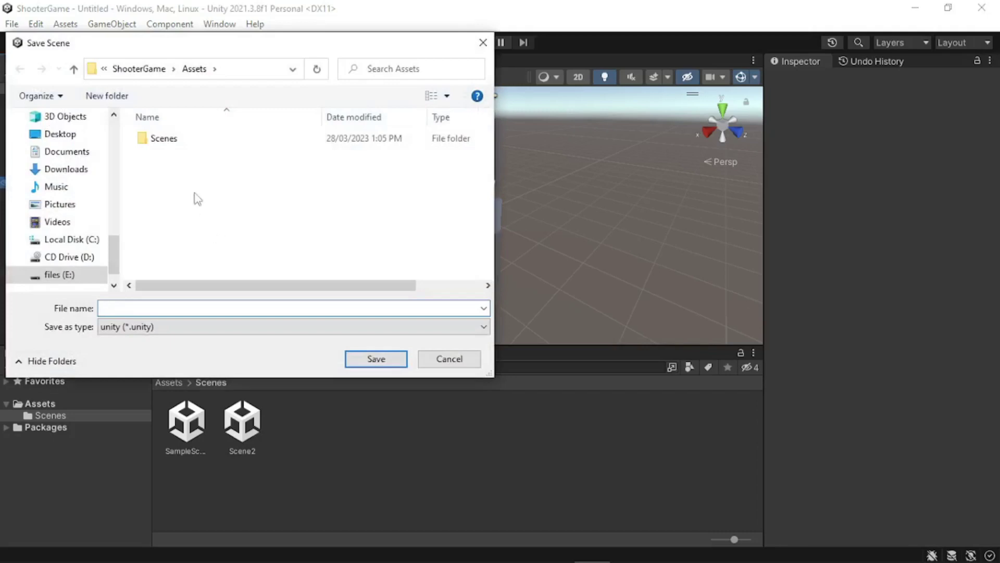
{"action": "double_click", "coordinate": [172, 140]}
{"action": "left_click", "coordinate": [156, 307]}
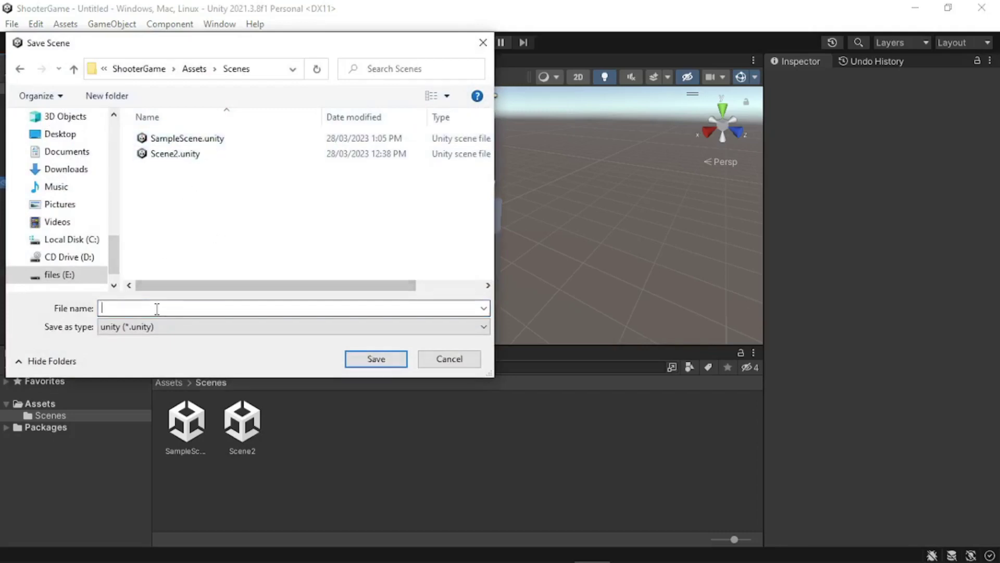
{"action": "type", "text": "Scene3"}
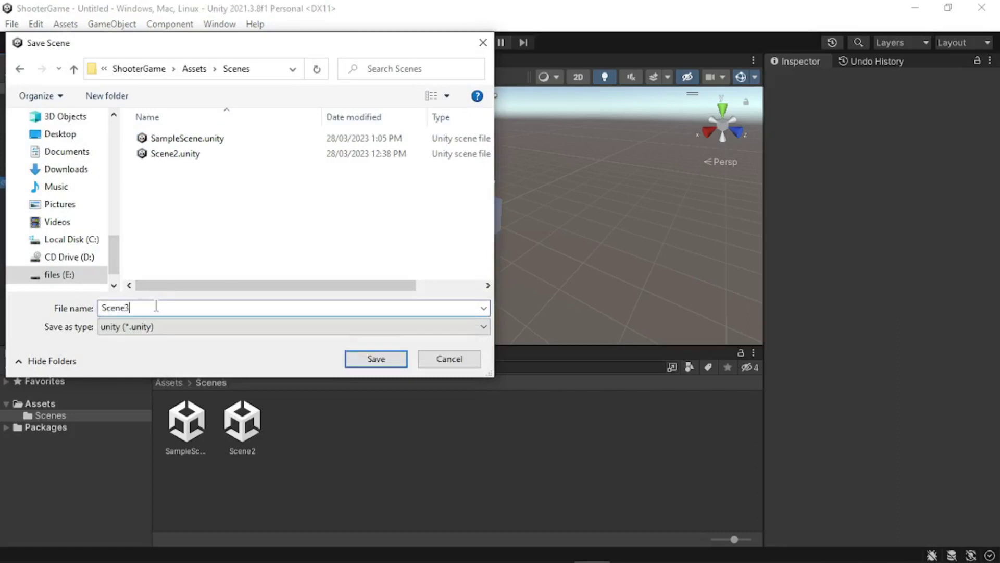
{"action": "key", "text": "Return"}
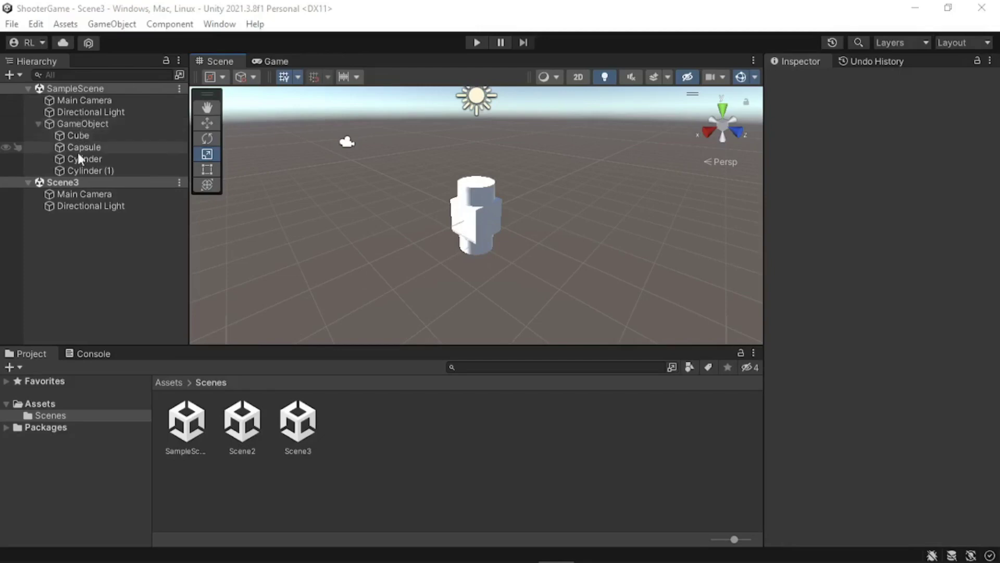
{"action": "left_click", "coordinate": [85, 195]}
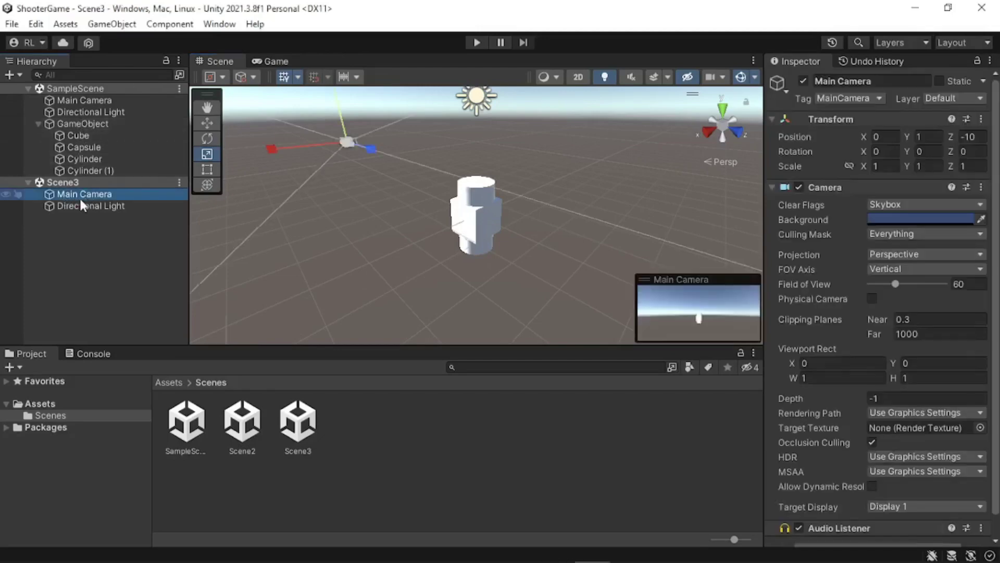
{"action": "left_click", "coordinate": [71, 184]}
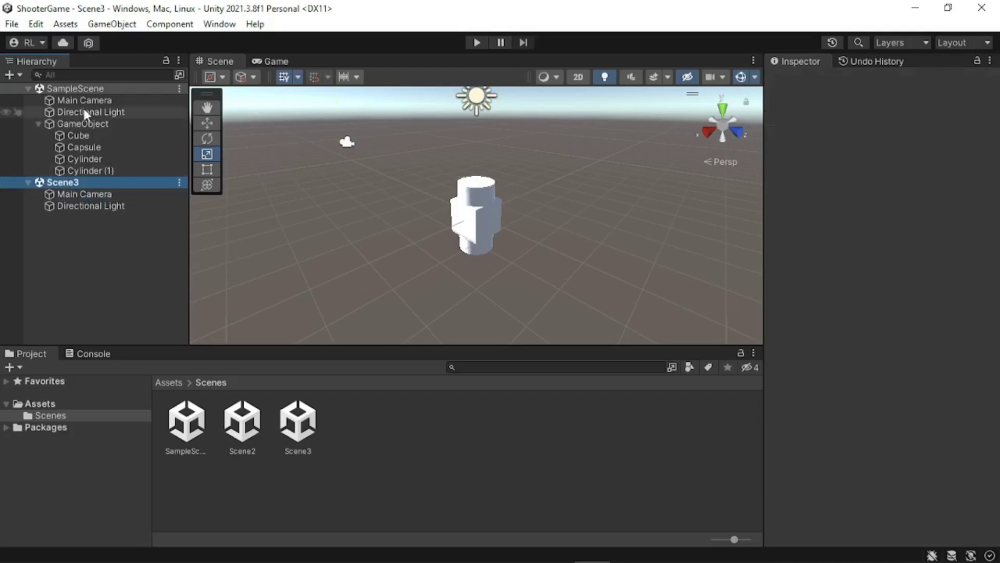
{"action": "left_click", "coordinate": [86, 101]}
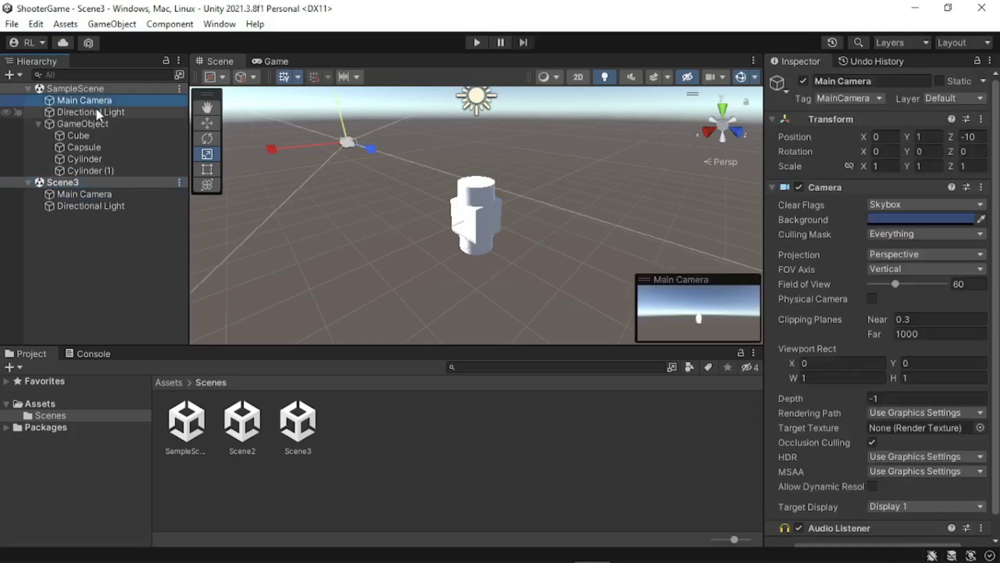
{"action": "left_click", "coordinate": [84, 89]}
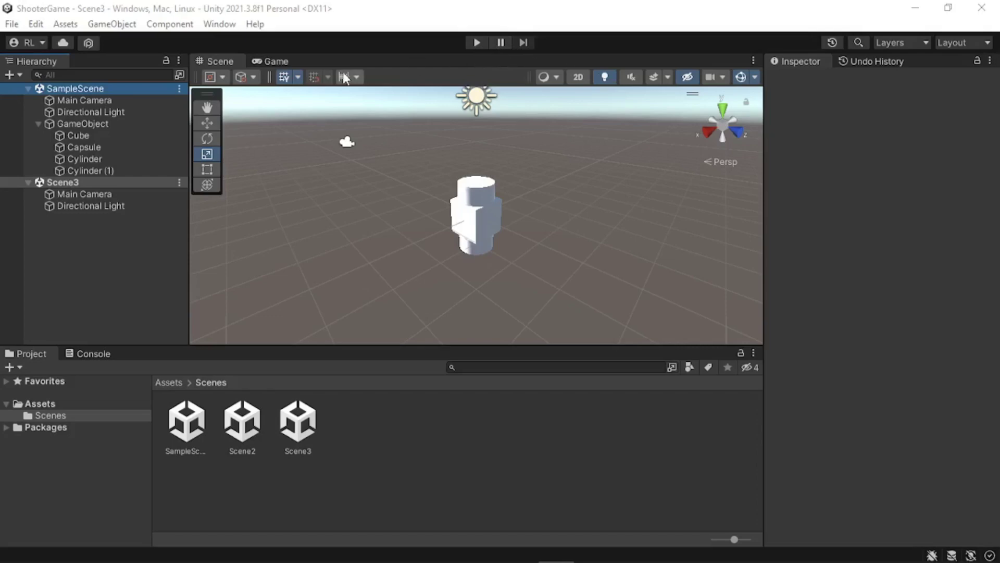
Show the Game view, add an extra Game tab beside the Hierarchy, then close it again
{"action": "left_click", "coordinate": [273, 63]}
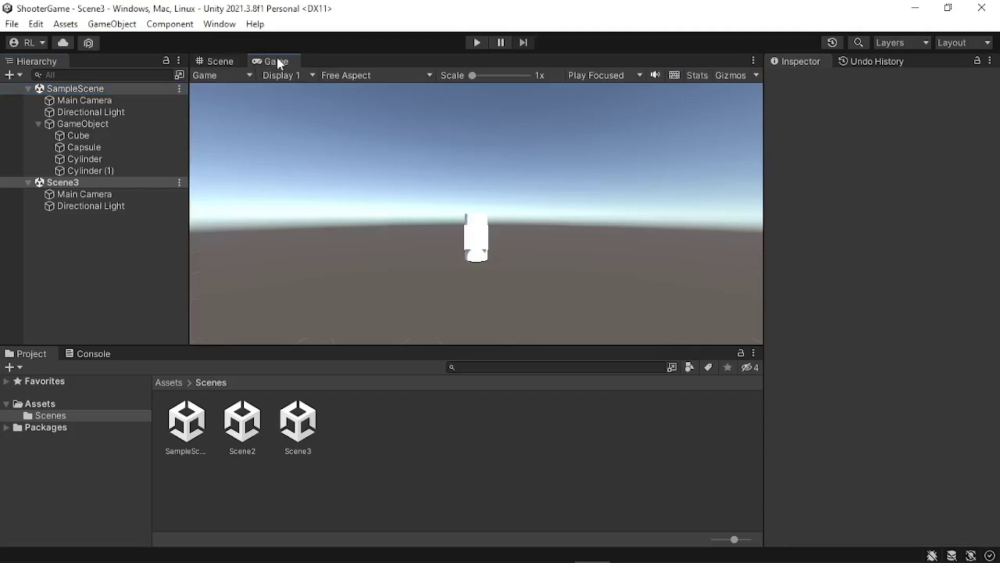
{"action": "left_click", "coordinate": [179, 61]}
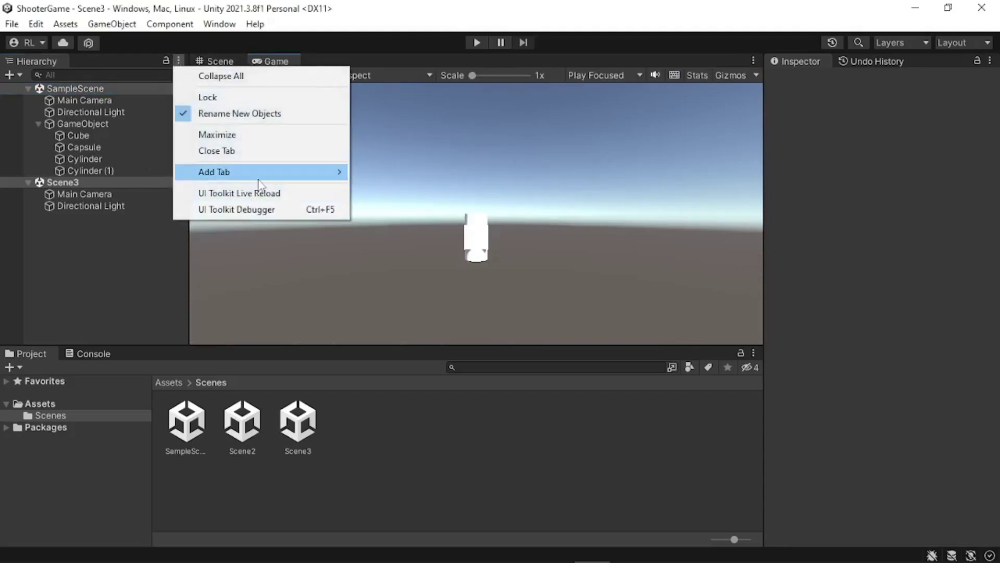
{"action": "mouse_move", "coordinate": [258, 177]}
{"action": "left_click", "coordinate": [373, 192]}
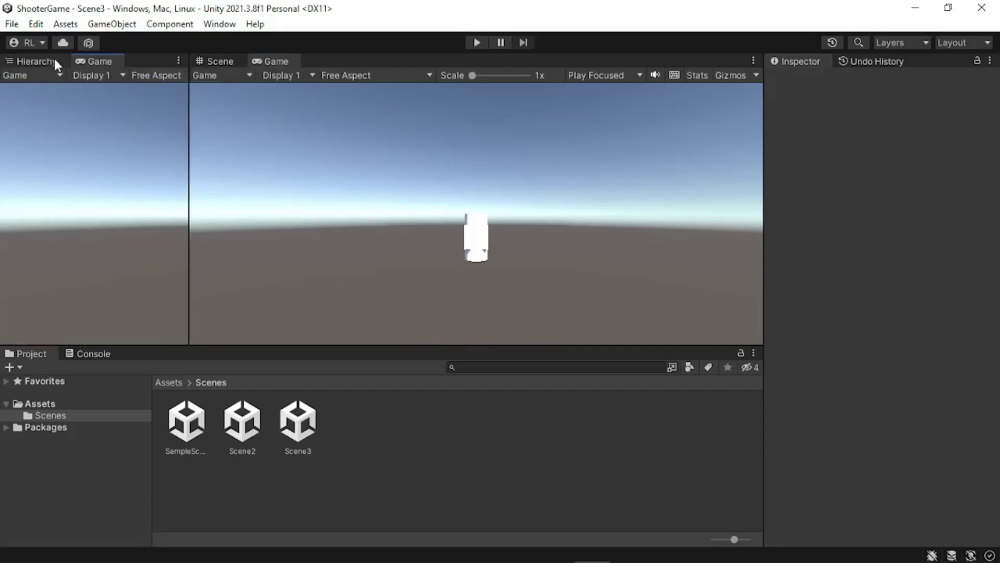
{"action": "right_click", "coordinate": [107, 62]}
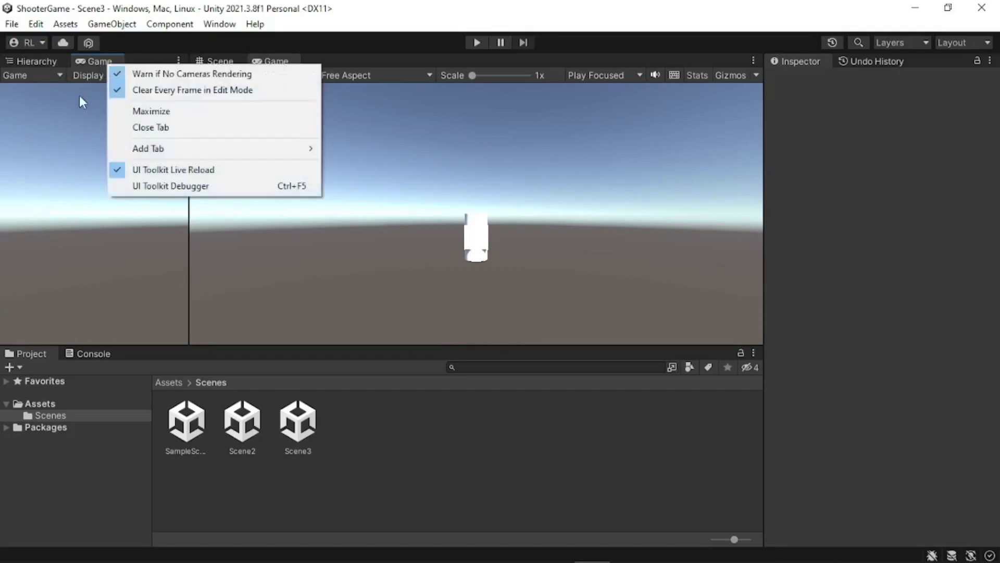
{"action": "left_click", "coordinate": [160, 128]}
{"action": "left_click", "coordinate": [286, 63]}
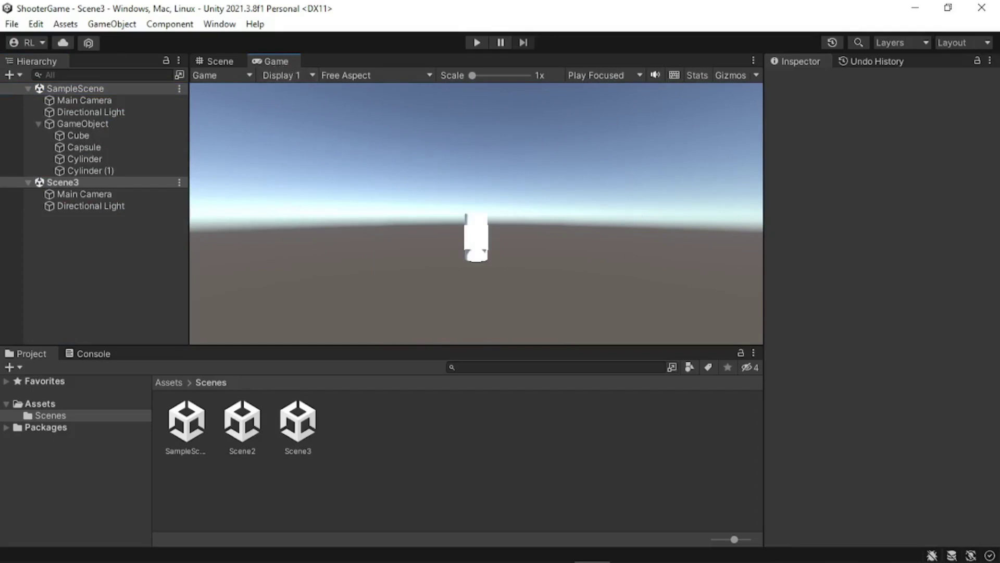
In play mode, stretch the Cylinder's X scale to about 4, then stop to discard it
{"action": "left_click", "coordinate": [477, 42]}
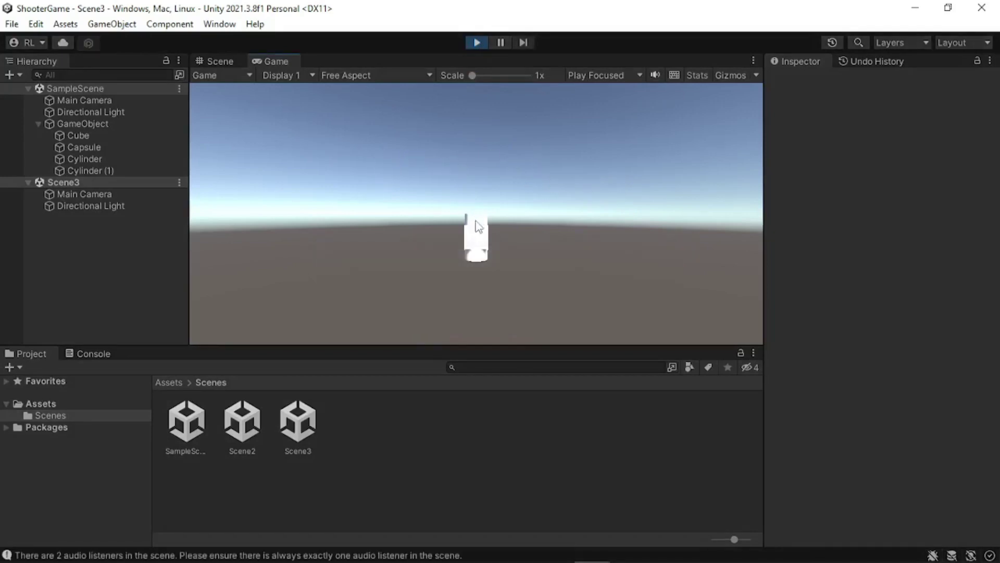
{"action": "left_click", "coordinate": [468, 195]}
{"action": "key", "text": "Escape"}
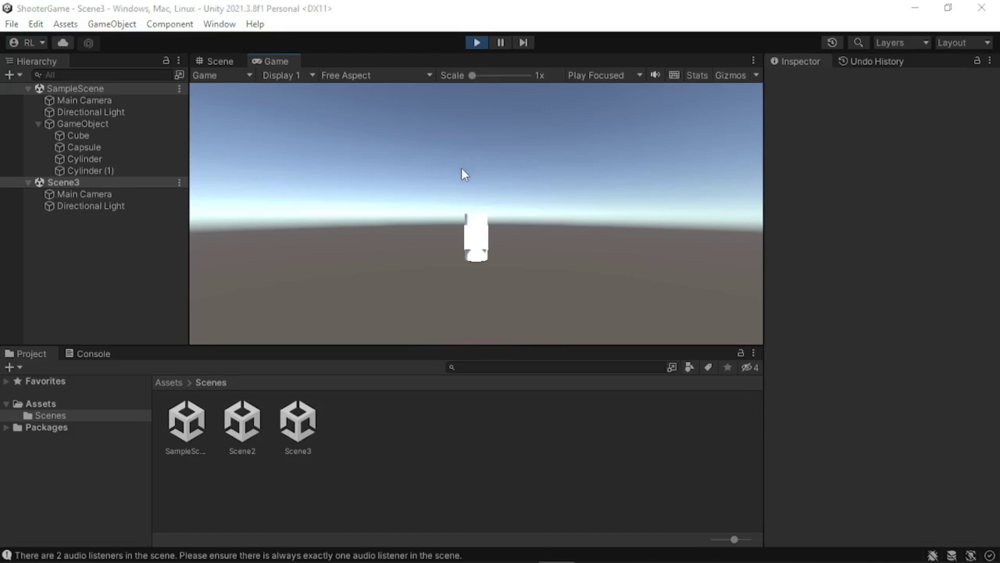
{"action": "left_click", "coordinate": [96, 158]}
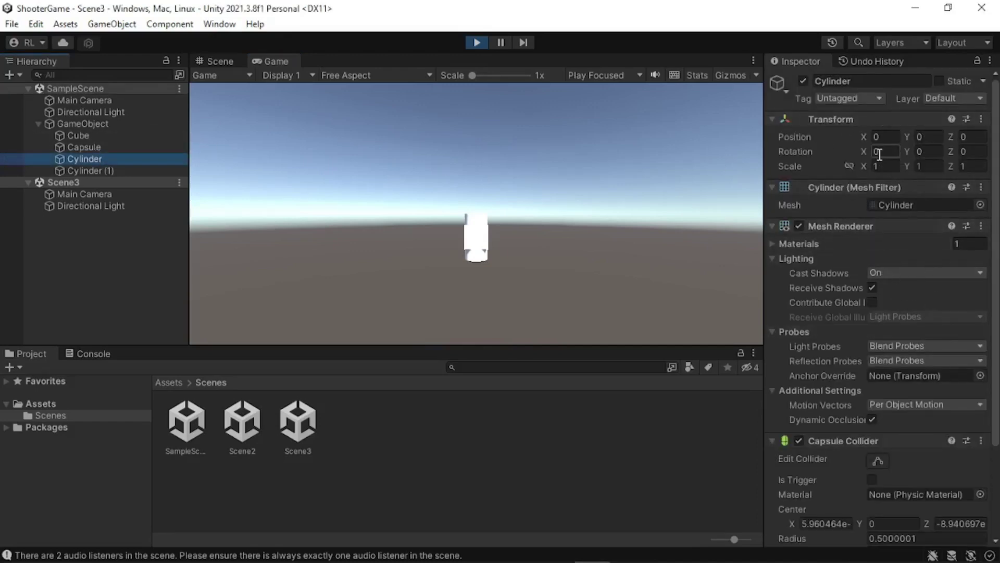
{"action": "left_click_drag", "start_coordinate": [871, 166], "coordinate": [11, 171]}
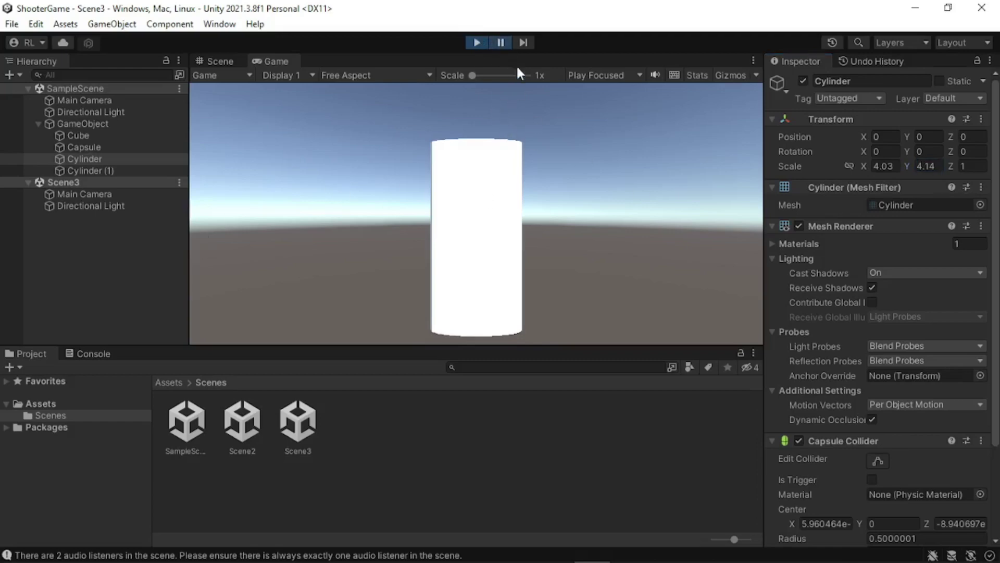
{"action": "left_click", "coordinate": [477, 41]}
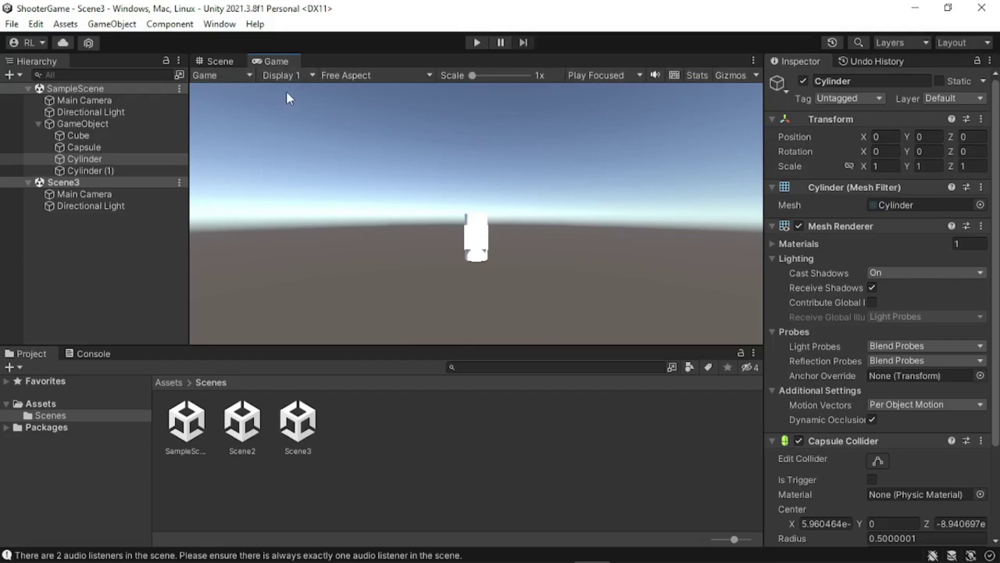
{"action": "left_click", "coordinate": [235, 76]}
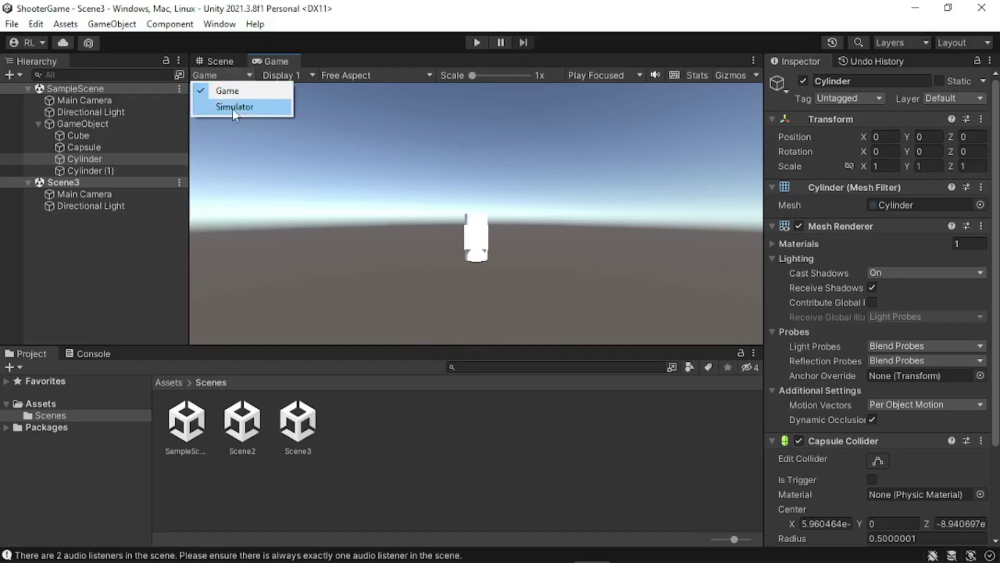
{"action": "left_click", "coordinate": [232, 108]}
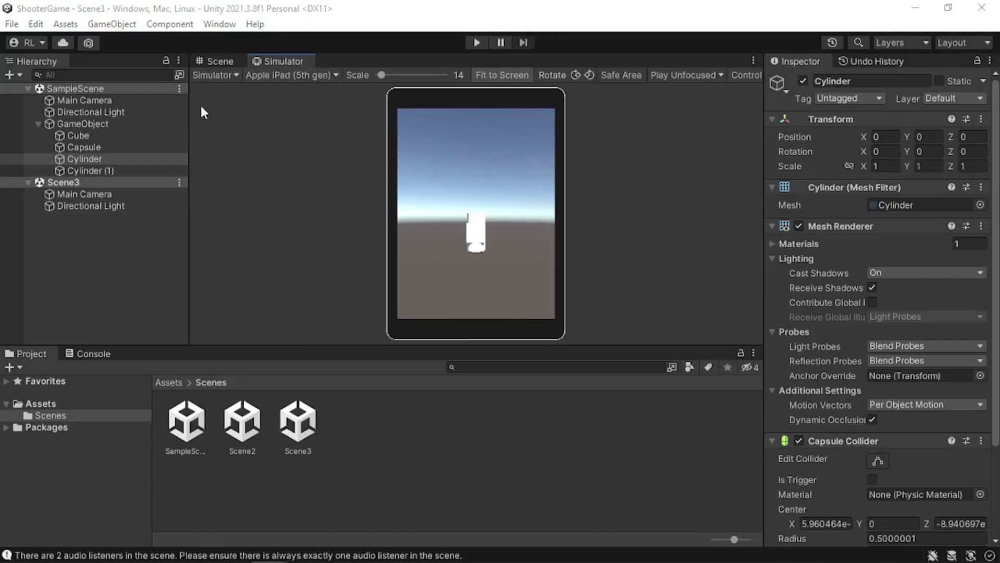
{"action": "left_click", "coordinate": [210, 77]}
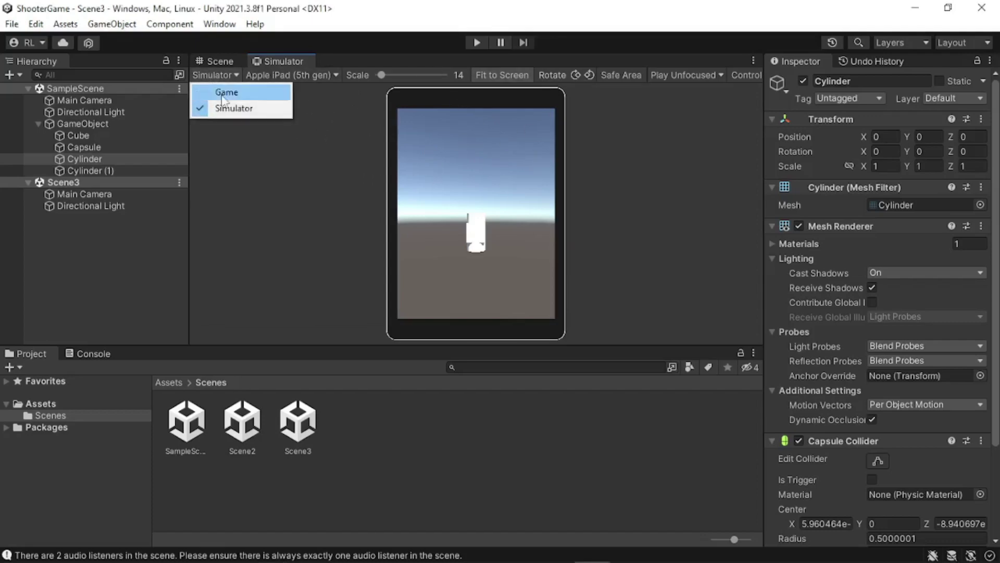
{"action": "left_click", "coordinate": [226, 93]}
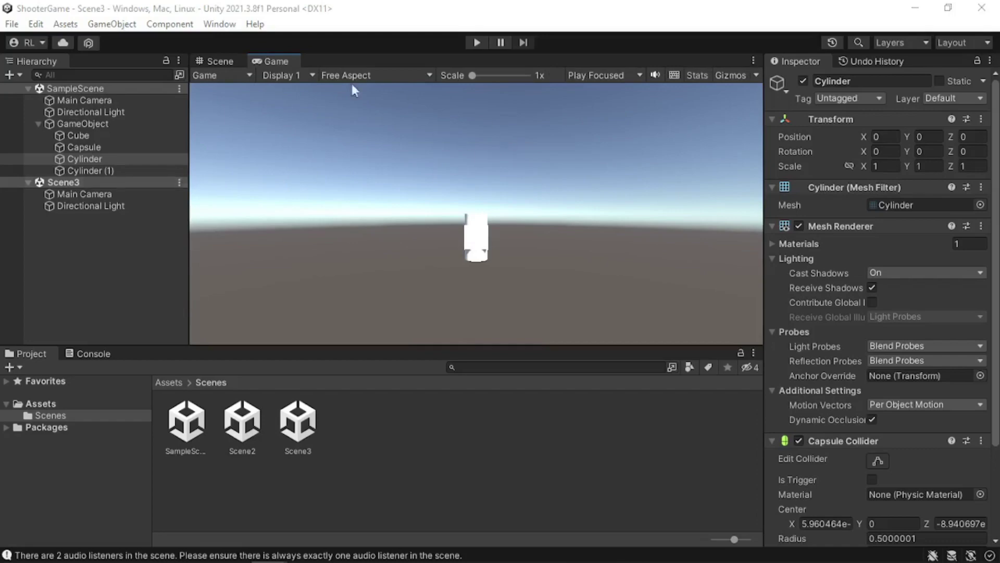
{"action": "left_click", "coordinate": [217, 76]}
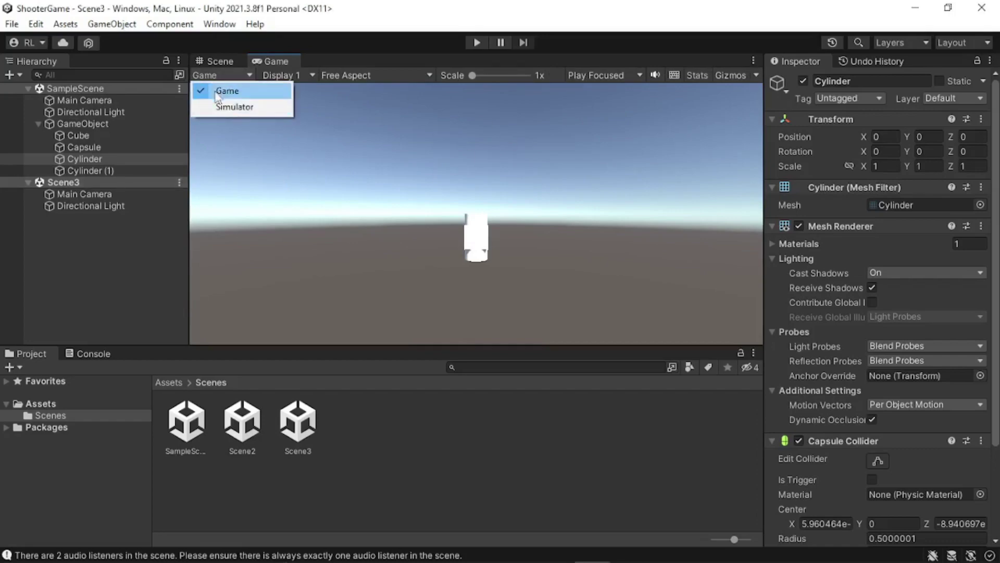
{"action": "left_click", "coordinate": [301, 79]}
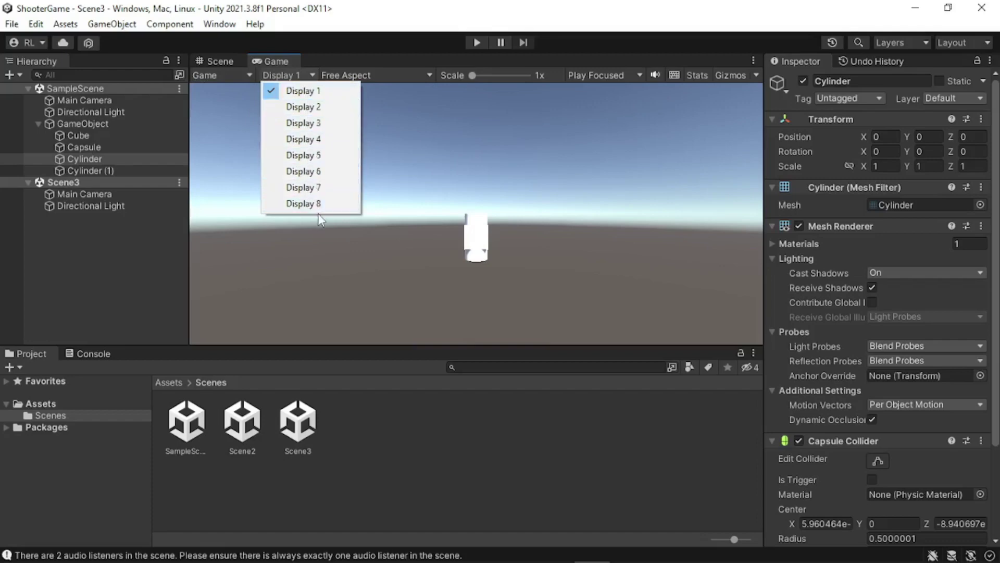
{"action": "left_click", "coordinate": [312, 93]}
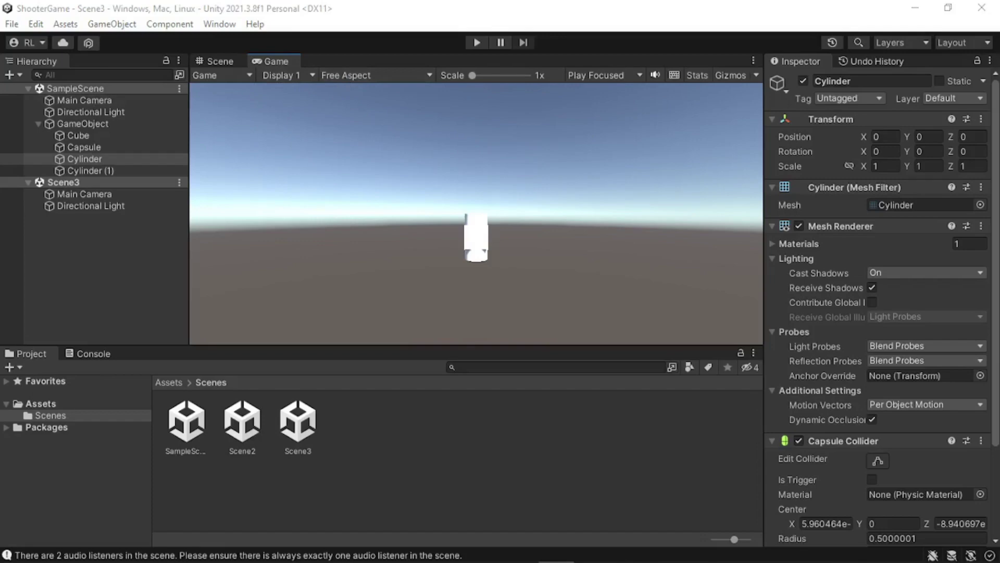
Letterbox the Game view to 16:9, briefly try the Simulator preview, and return to Game
{"action": "left_click", "coordinate": [391, 76]}
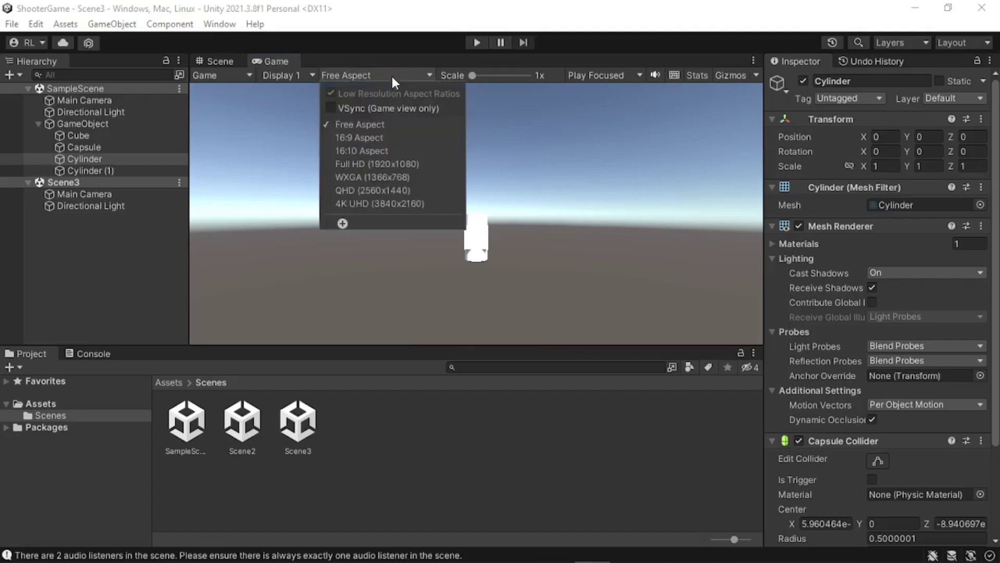
{"action": "left_click", "coordinate": [383, 137]}
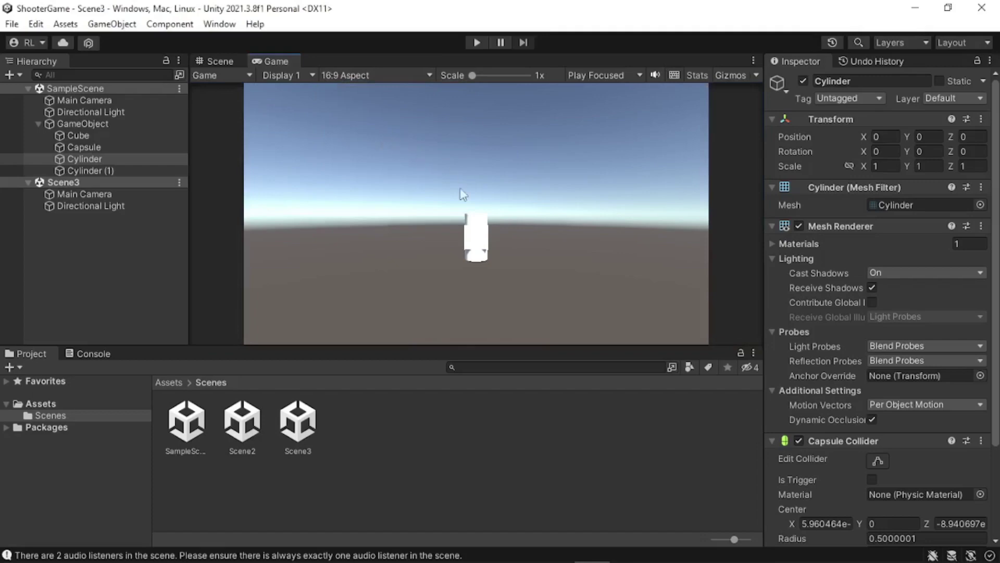
{"action": "mouse_move", "coordinate": [475, 345]}
{"action": "left_mouse_down"}
{"action": "mouse_move", "coordinate": [471, 474]}
{"action": "mouse_move", "coordinate": [451, 194]}
{"action": "mouse_move", "coordinate": [473, 406]}
{"action": "mouse_move", "coordinate": [474, 335]}
{"action": "mouse_move", "coordinate": [487, 372]}
{"action": "mouse_move", "coordinate": [485, 301]}
{"action": "mouse_move", "coordinate": [483, 327]}
{"action": "left_mouse_up"}
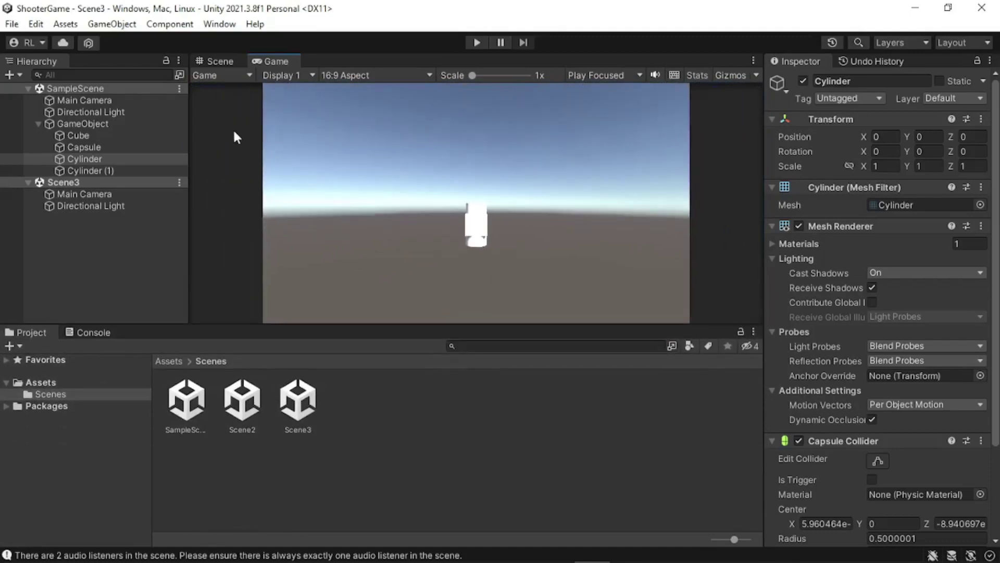
{"action": "left_click", "coordinate": [233, 75]}
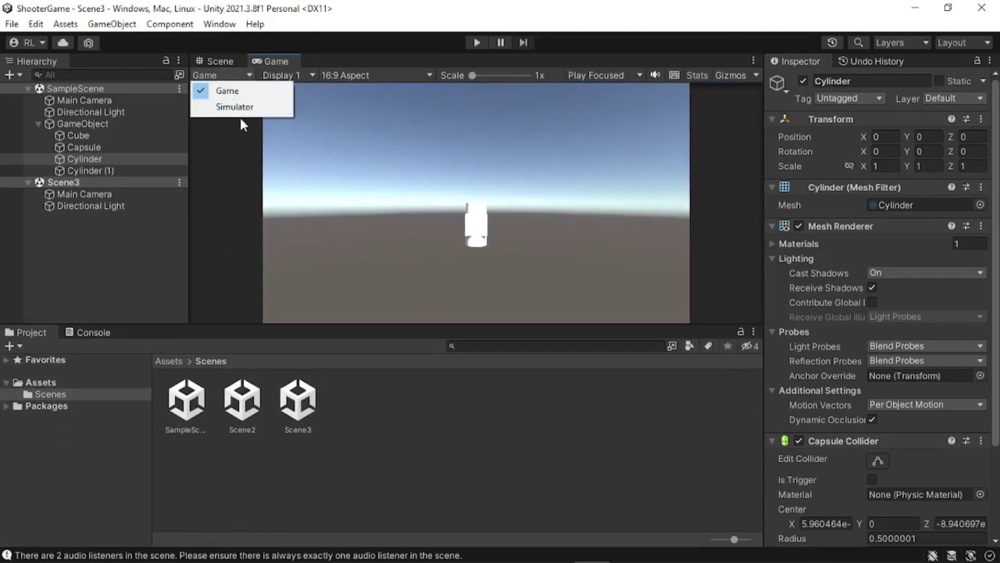
{"action": "left_click", "coordinate": [235, 107]}
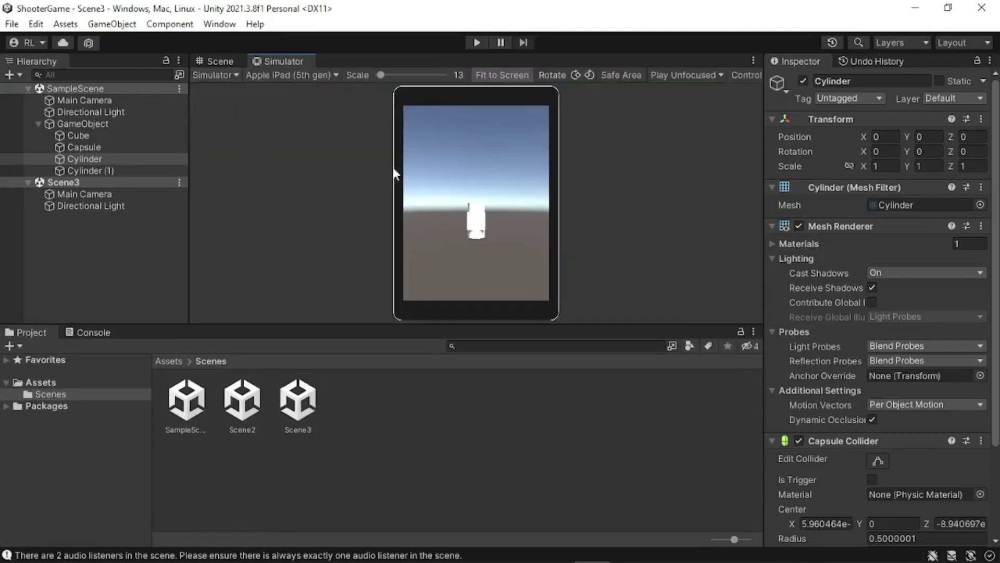
{"action": "left_click", "coordinate": [221, 74]}
{"action": "left_click", "coordinate": [222, 92]}
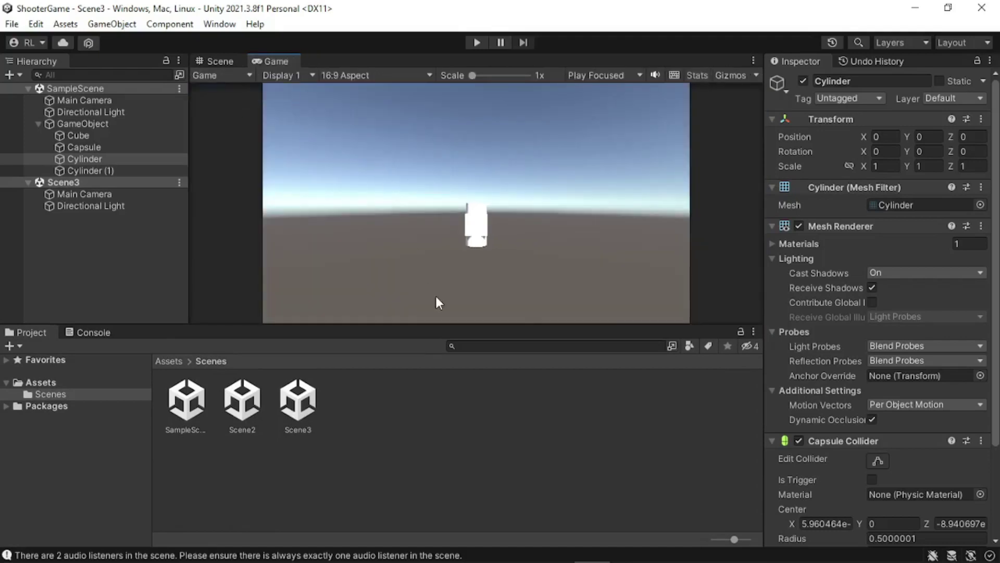
{"action": "left_click_drag", "start_coordinate": [457, 327], "coordinate": [453, 374]}
Try Free Aspect, settle back on 16:9, resize the panels and magnify to about 2.9x
{"action": "left_click", "coordinate": [374, 74]}
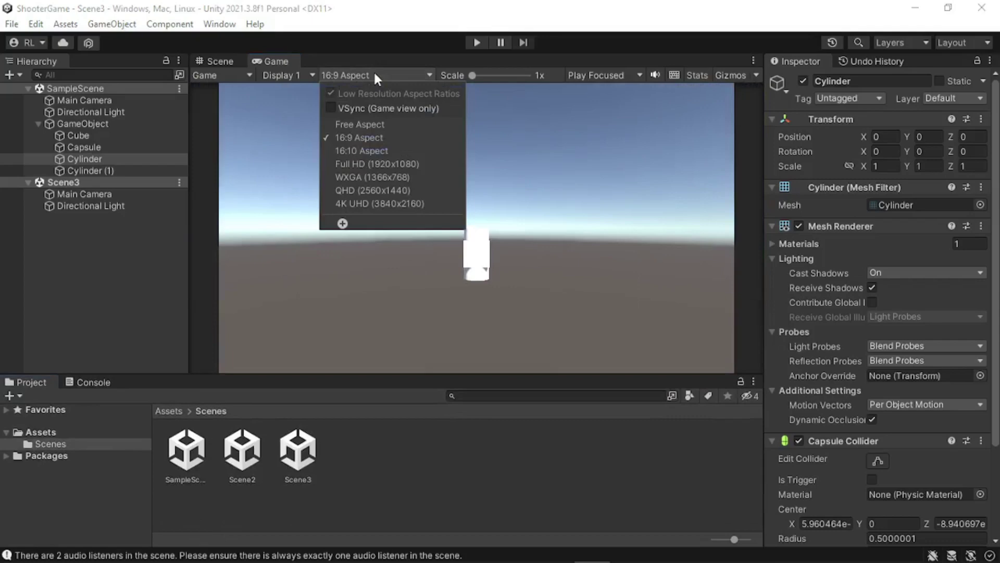
{"action": "left_click", "coordinate": [371, 126]}
{"action": "left_click_drag", "start_coordinate": [475, 377], "coordinate": [491, 365]}
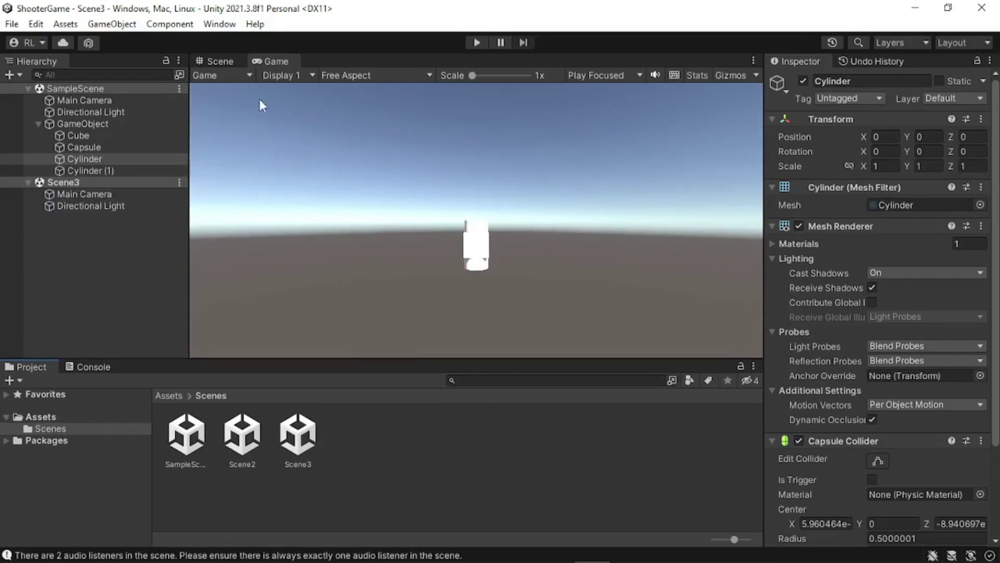
{"action": "left_click", "coordinate": [427, 75]}
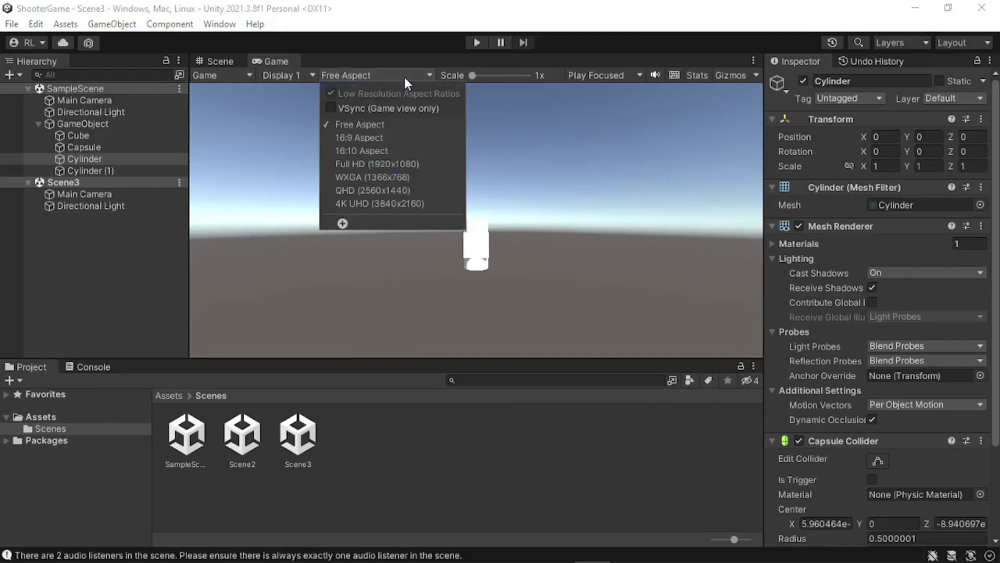
{"action": "left_click", "coordinate": [376, 125]}
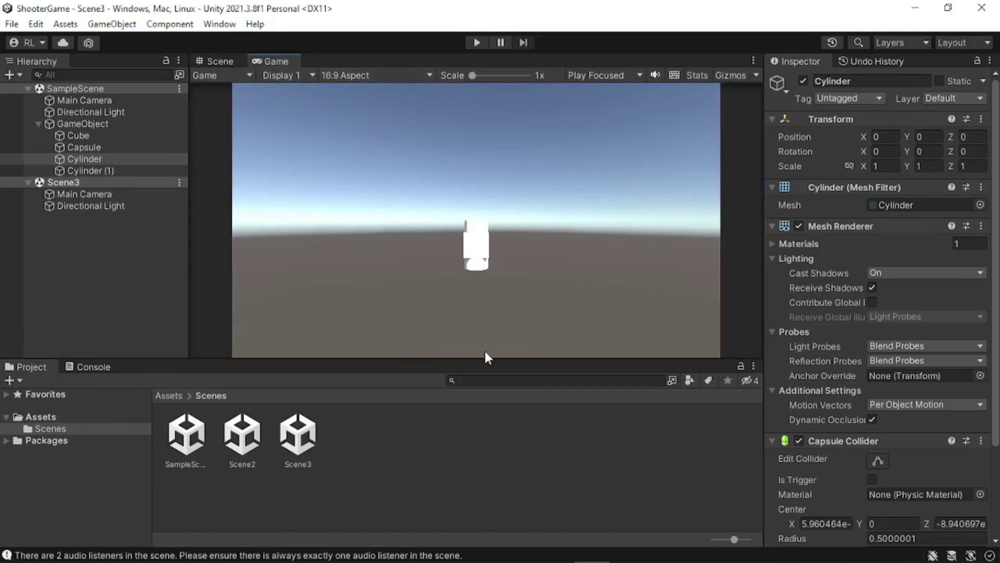
{"action": "mouse_move", "coordinate": [487, 361]}
{"action": "left_mouse_down"}
{"action": "mouse_move", "coordinate": [478, 252]}
{"action": "mouse_move", "coordinate": [489, 346]}
{"action": "left_mouse_up"}
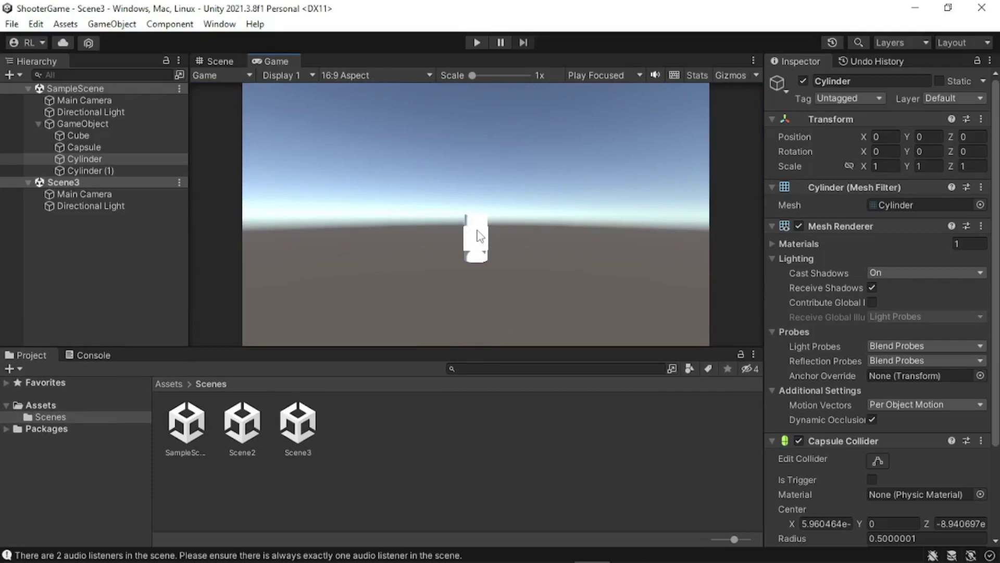
{"action": "mouse_move", "coordinate": [504, 346]}
{"action": "left_mouse_down"}
{"action": "mouse_move", "coordinate": [489, 235]}
{"action": "mouse_move", "coordinate": [498, 376]}
{"action": "mouse_move", "coordinate": [489, 203]}
{"action": "mouse_move", "coordinate": [489, 359]}
{"action": "mouse_move", "coordinate": [489, 230]}
{"action": "mouse_move", "coordinate": [508, 339]}
{"action": "left_mouse_up"}
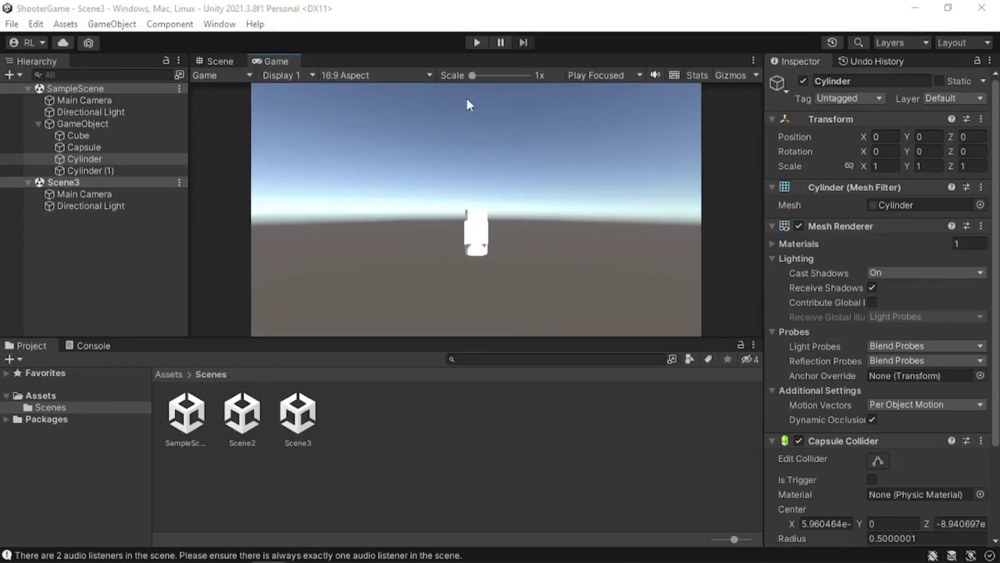
{"action": "left_click_drag", "start_coordinate": [473, 76], "coordinate": [527, 76]}
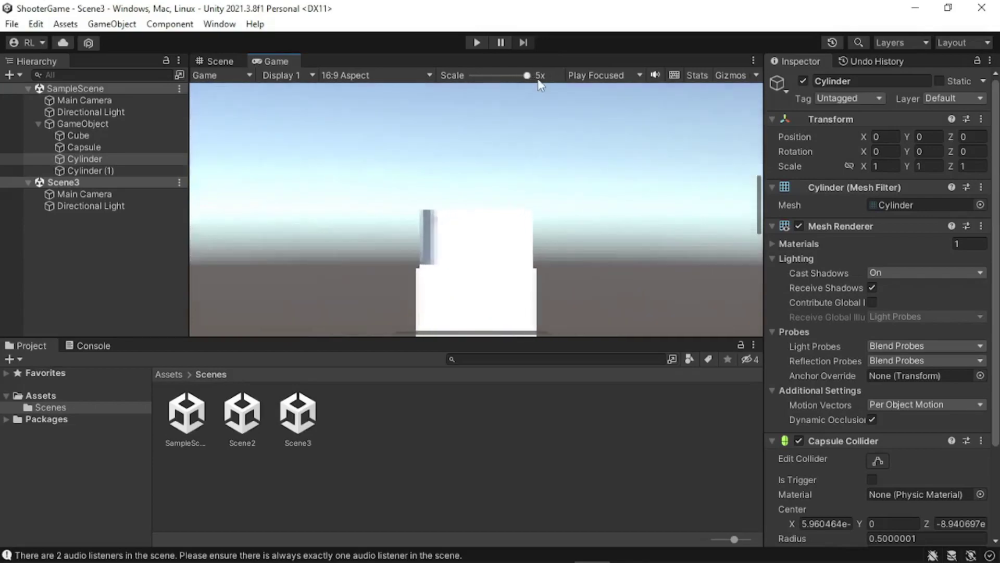
Magnify the Game view to 5x, bring it back to 1x, then run the scene and adjust scale
{"action": "middle_click_drag", "start_coordinate": [577, 246], "coordinate": [624, 290]}
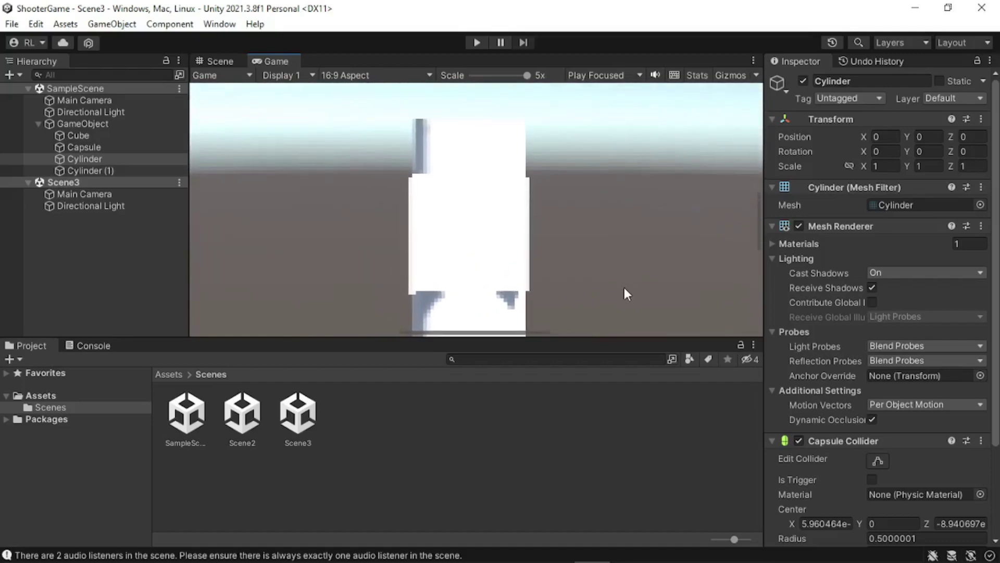
{"action": "scroll", "coordinate": [624, 279], "scroll_direction": "down", "scroll_amount": 3}
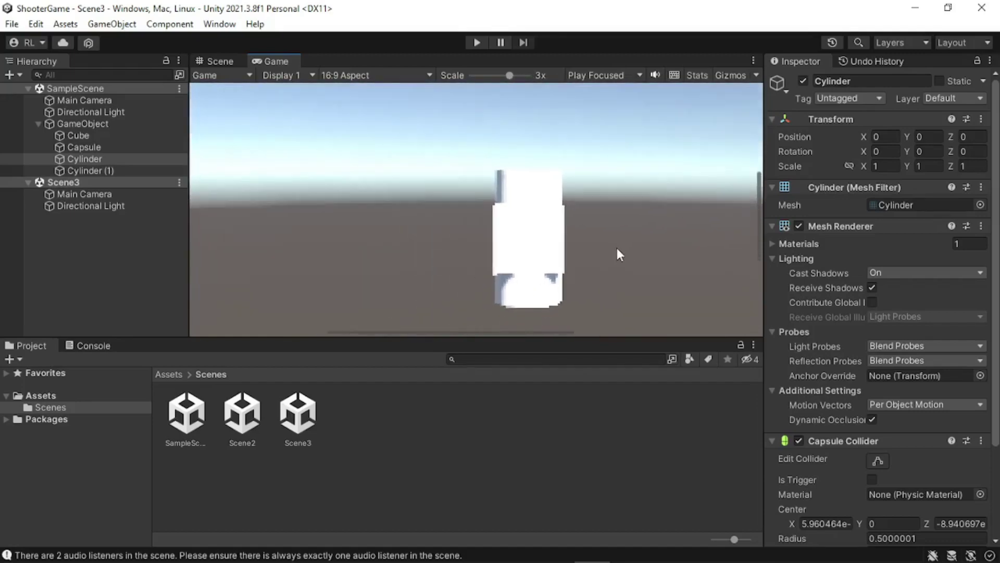
{"action": "scroll", "coordinate": [542, 223], "scroll_direction": "down", "scroll_amount": 3}
{"action": "middle_click_drag", "start_coordinate": [623, 261], "coordinate": [318, 261]}
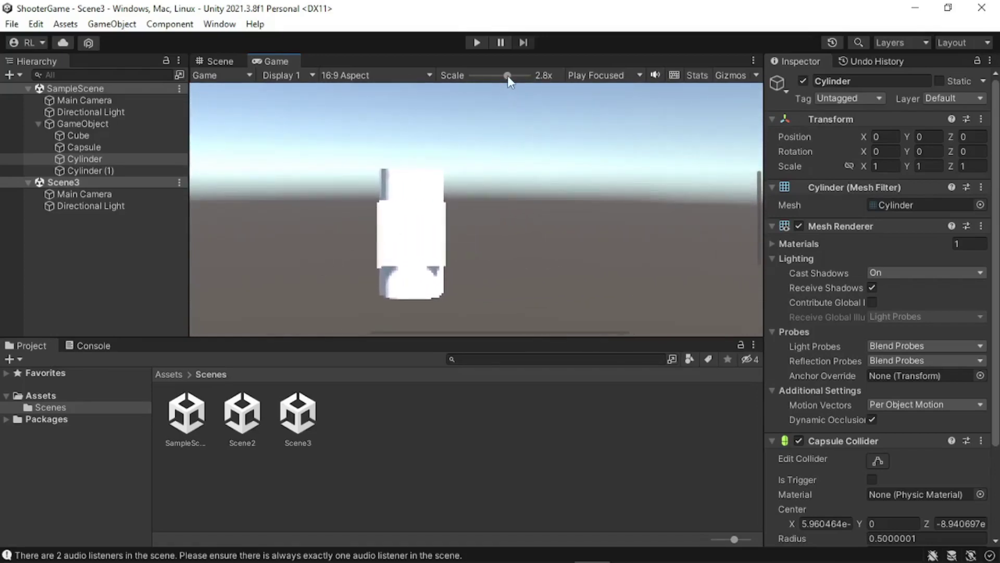
{"action": "left_click_drag", "start_coordinate": [508, 76], "coordinate": [466, 82]}
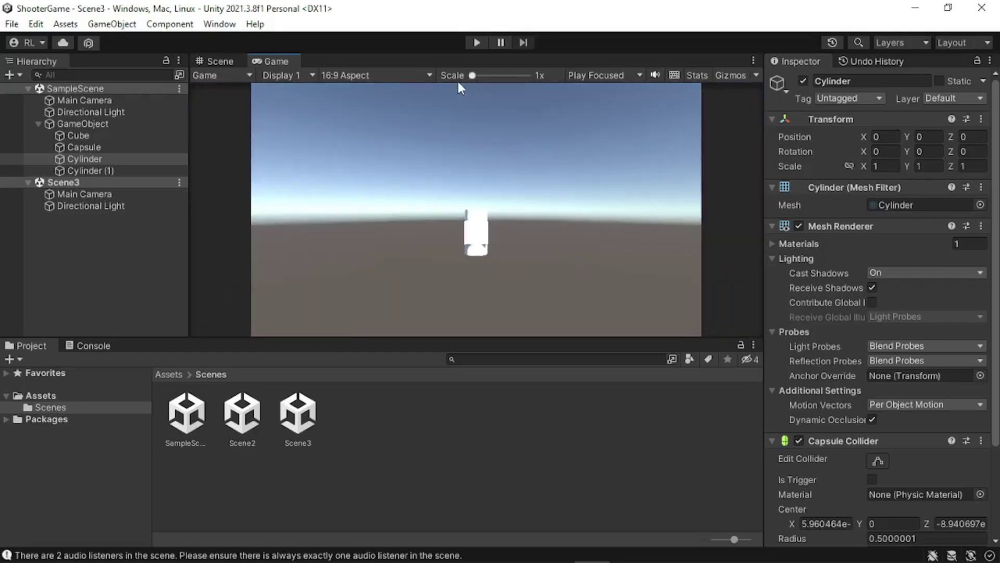
{"action": "left_click", "coordinate": [475, 44]}
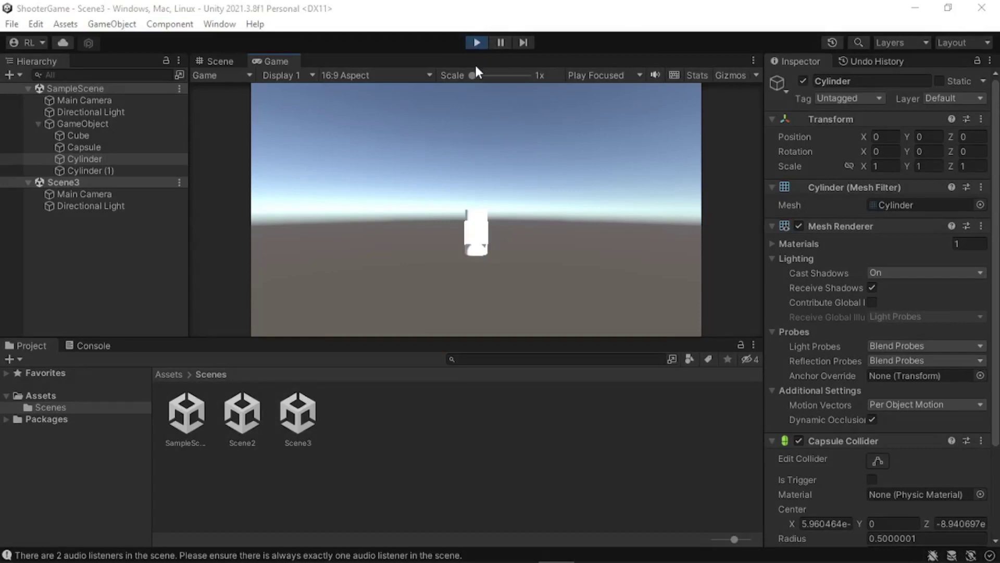
{"action": "mouse_move", "coordinate": [471, 76]}
{"action": "left_mouse_down"}
{"action": "mouse_move", "coordinate": [529, 77]}
{"action": "mouse_move", "coordinate": [471, 76]}
{"action": "left_mouse_up"}
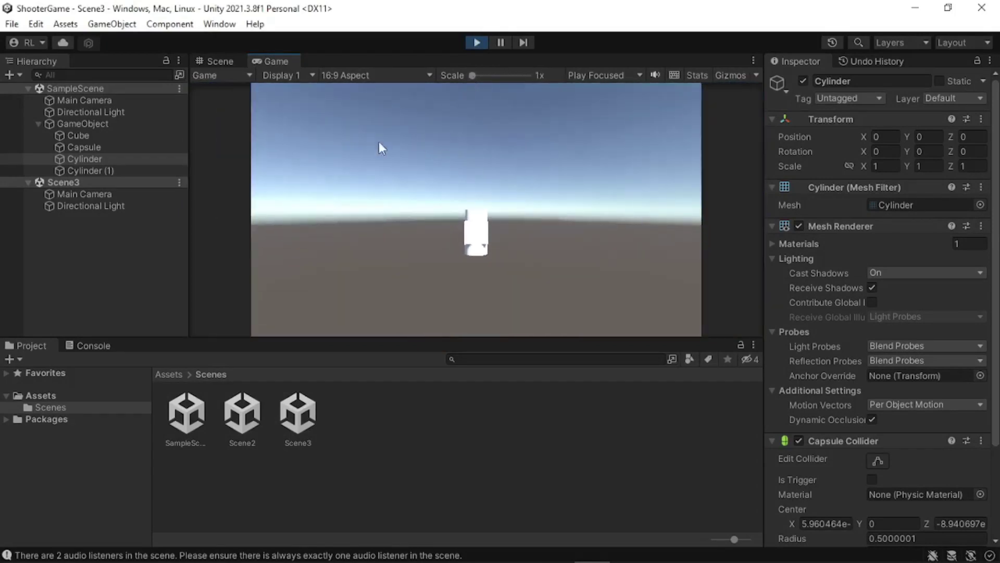
Stop play mode, zoom the Game view in and out, and deselect the Cylinder
{"action": "left_click", "coordinate": [476, 41]}
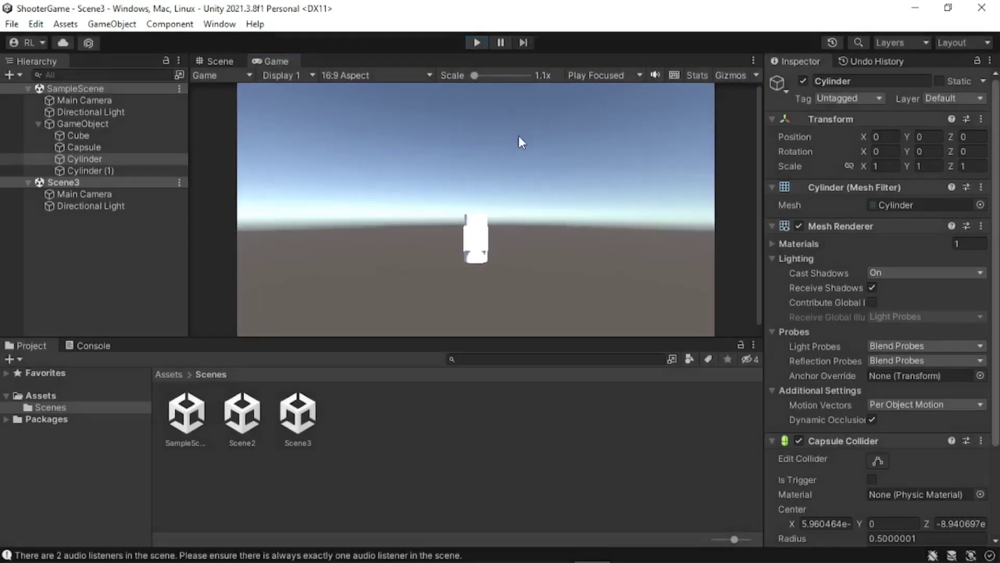
{"action": "scroll", "coordinate": [517, 143], "scroll_direction": "up", "scroll_amount": 2}
{"action": "scroll", "coordinate": [517, 145], "scroll_direction": "up", "scroll_amount": 4}
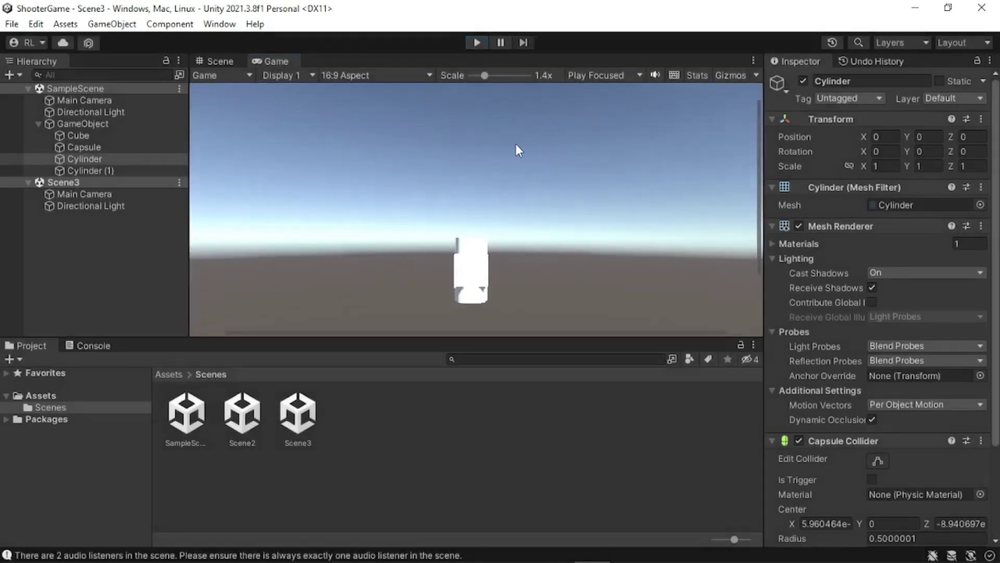
{"action": "scroll", "coordinate": [510, 146], "scroll_direction": "down", "scroll_amount": 6}
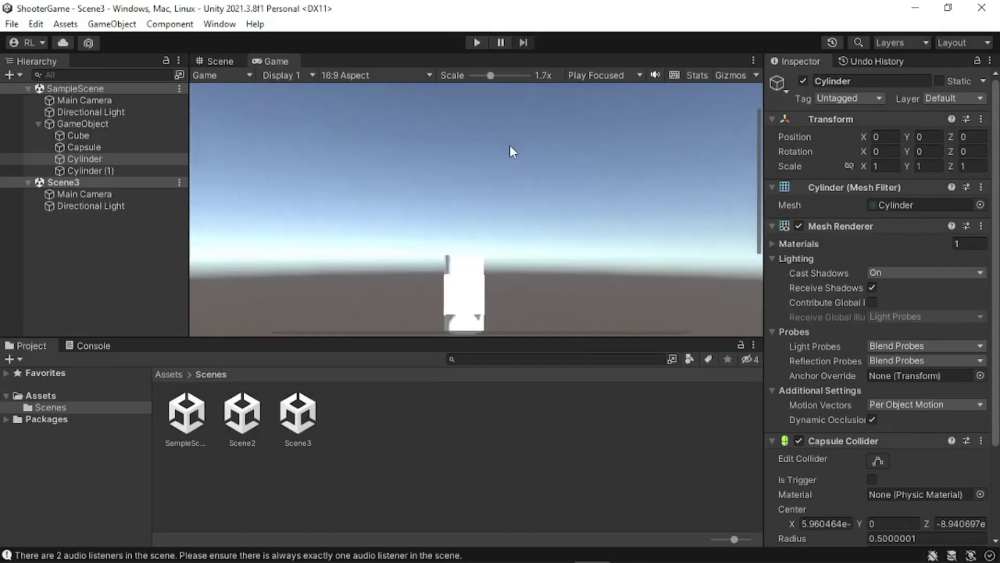
{"action": "scroll", "coordinate": [508, 144], "scroll_direction": "up", "scroll_amount": 5}
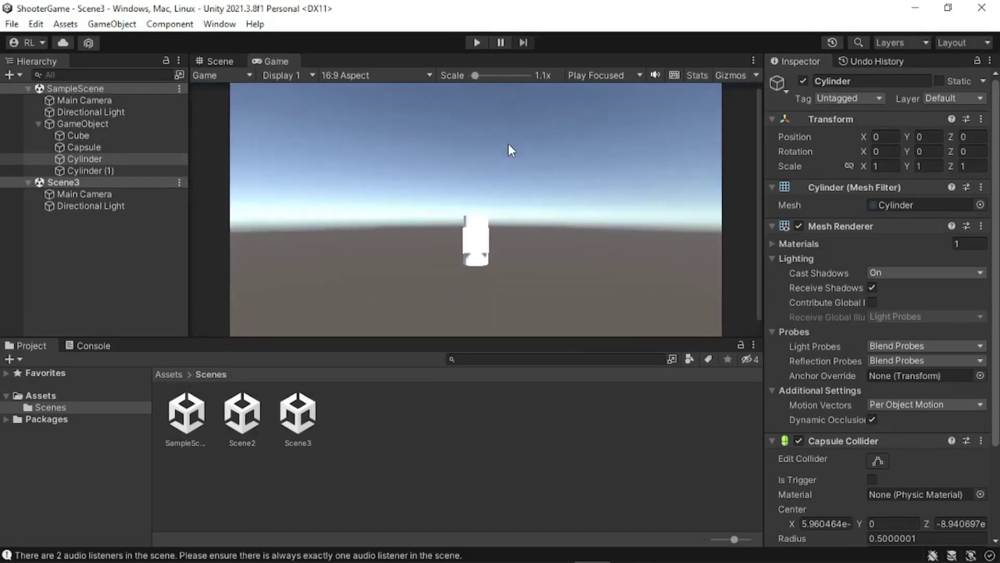
{"action": "scroll", "coordinate": [505, 149], "scroll_direction": "down", "scroll_amount": 5}
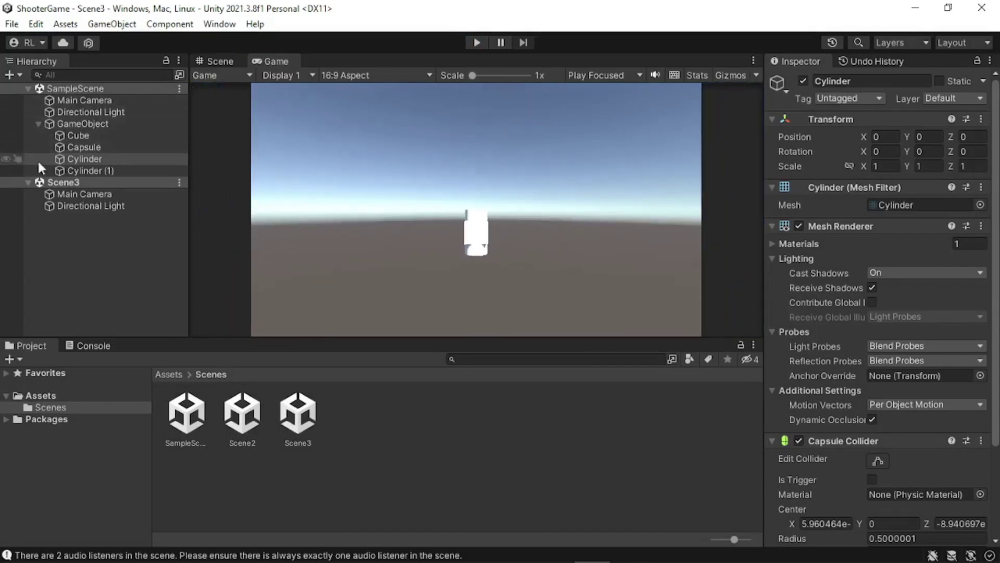
{"action": "left_click", "coordinate": [93, 261]}
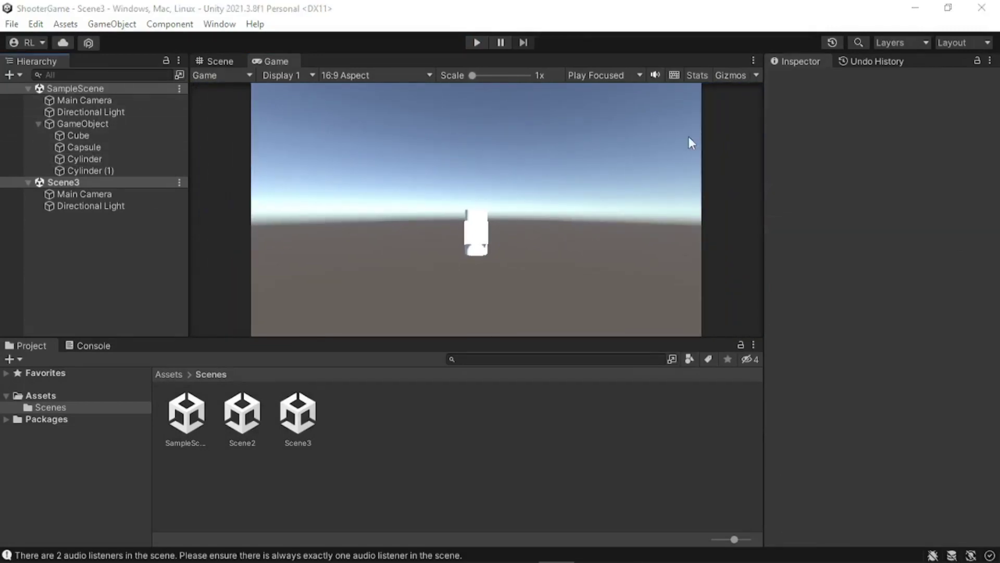
Run the game once with Play Maximized, then switch the Game view to Play Focused
{"action": "left_click", "coordinate": [631, 76]}
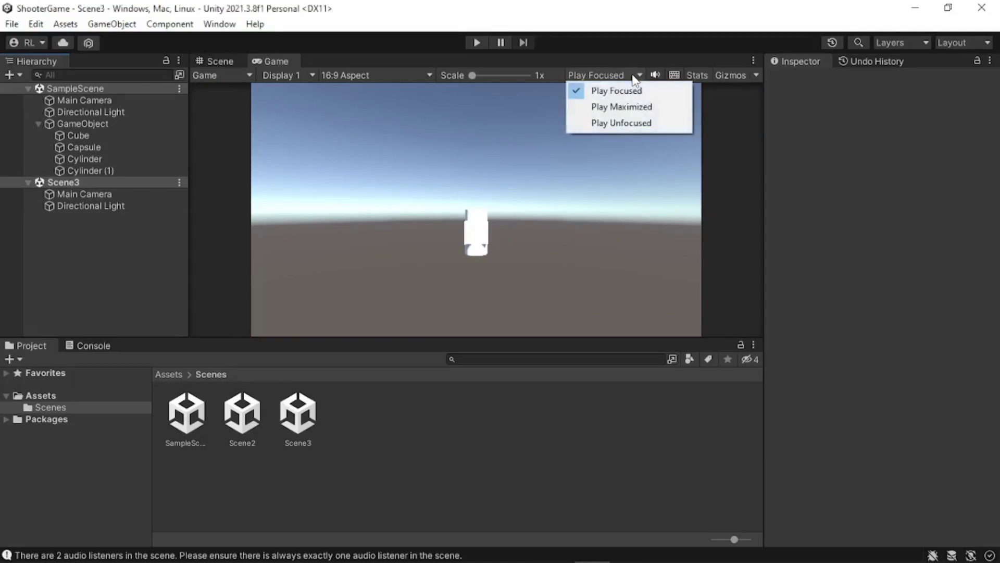
{"action": "left_click", "coordinate": [628, 108]}
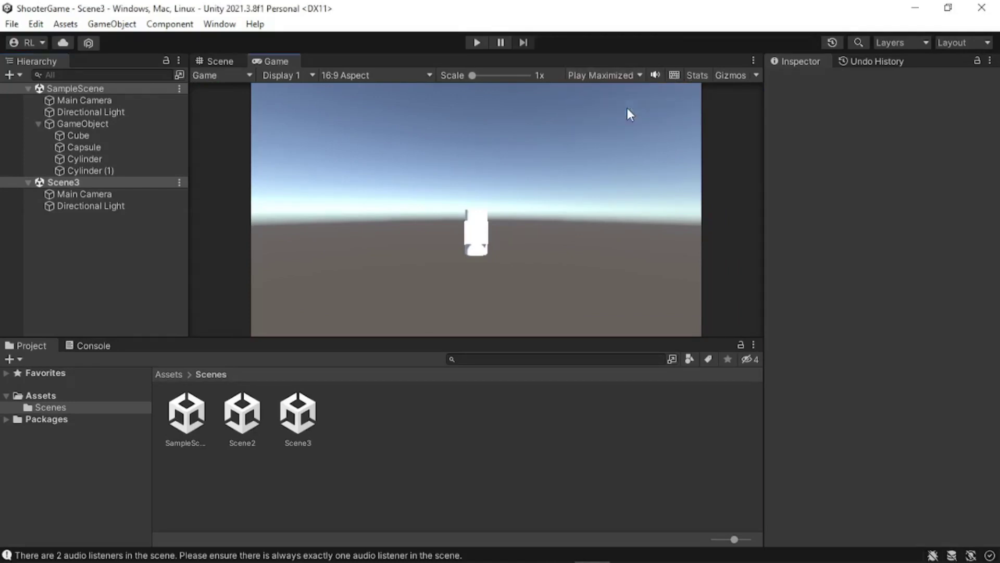
{"action": "left_click", "coordinate": [477, 41]}
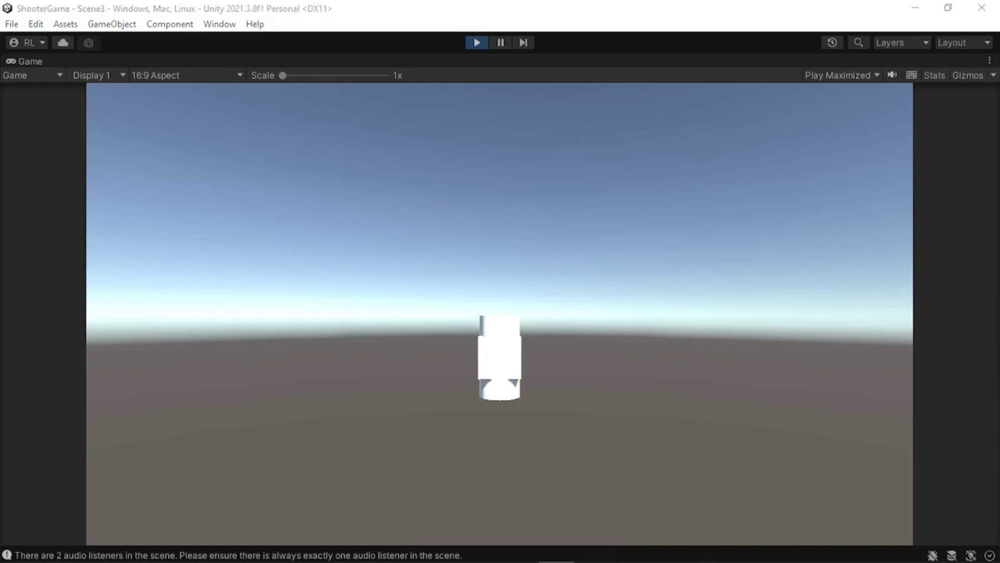
{"action": "left_click", "coordinate": [480, 41]}
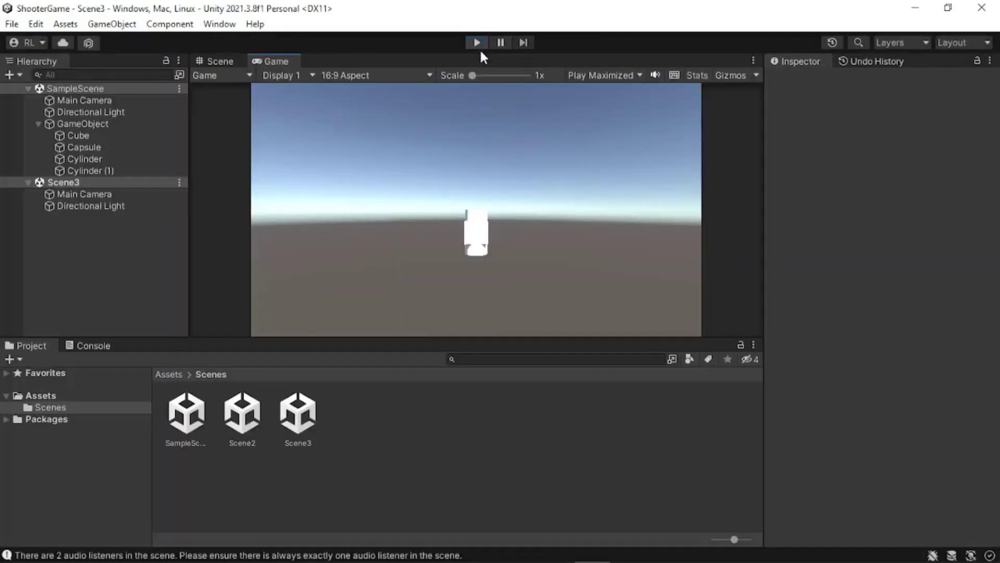
{"action": "left_click", "coordinate": [604, 77]}
{"action": "left_click", "coordinate": [605, 89]}
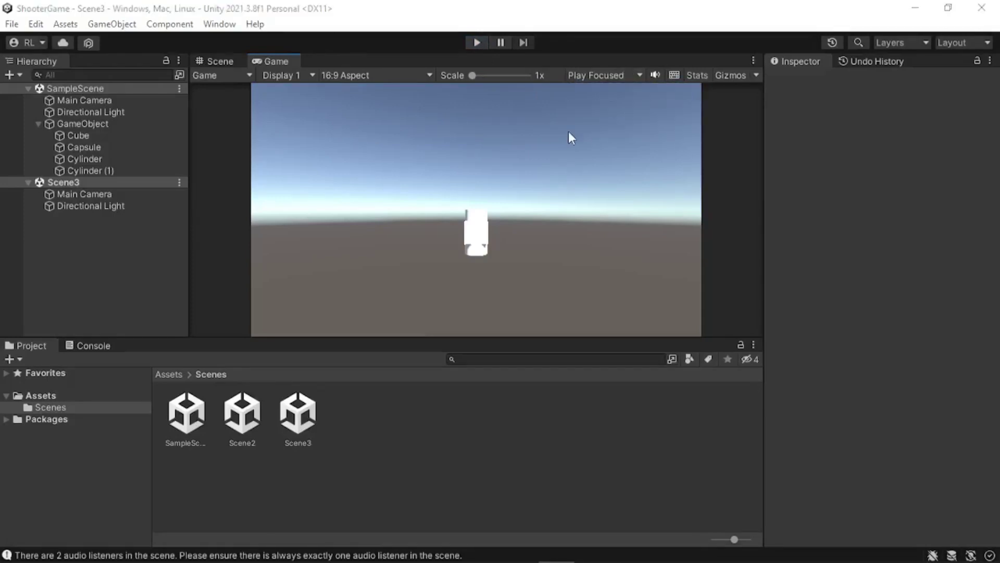
Mute the Game view audio, run the game, and show the Stats overlay
{"action": "left_click", "coordinate": [654, 76]}
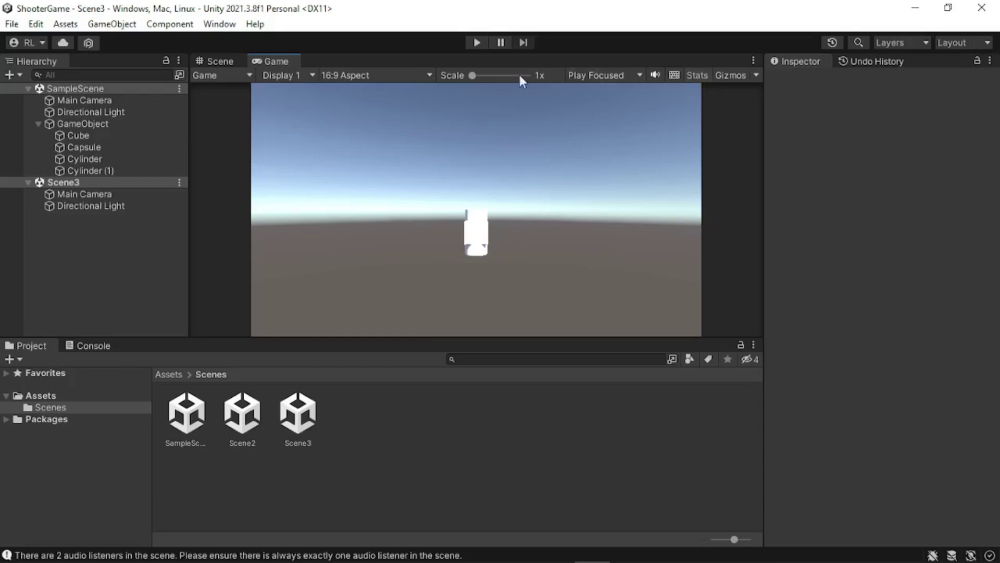
{"action": "left_click", "coordinate": [476, 42]}
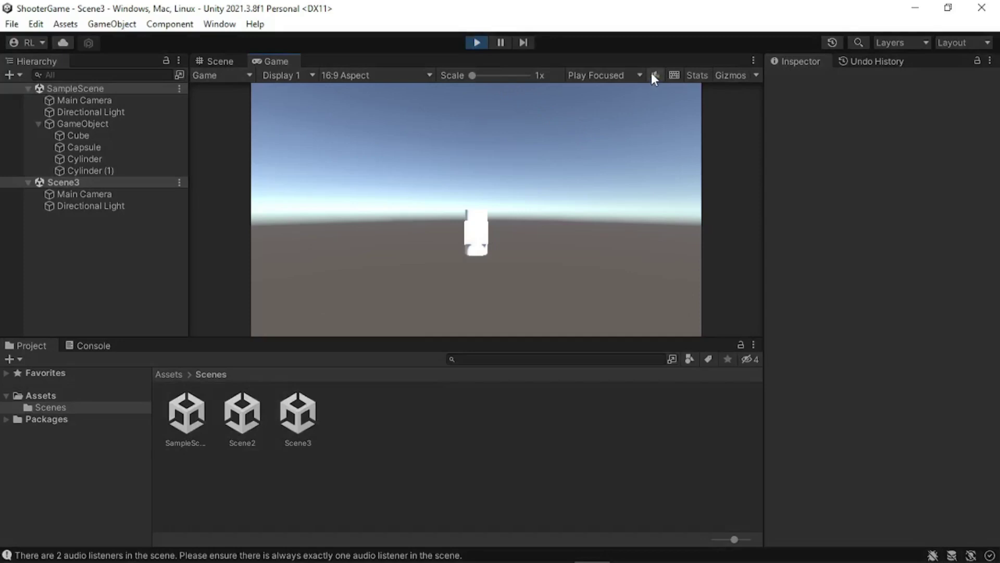
{"action": "left_click", "coordinate": [697, 75]}
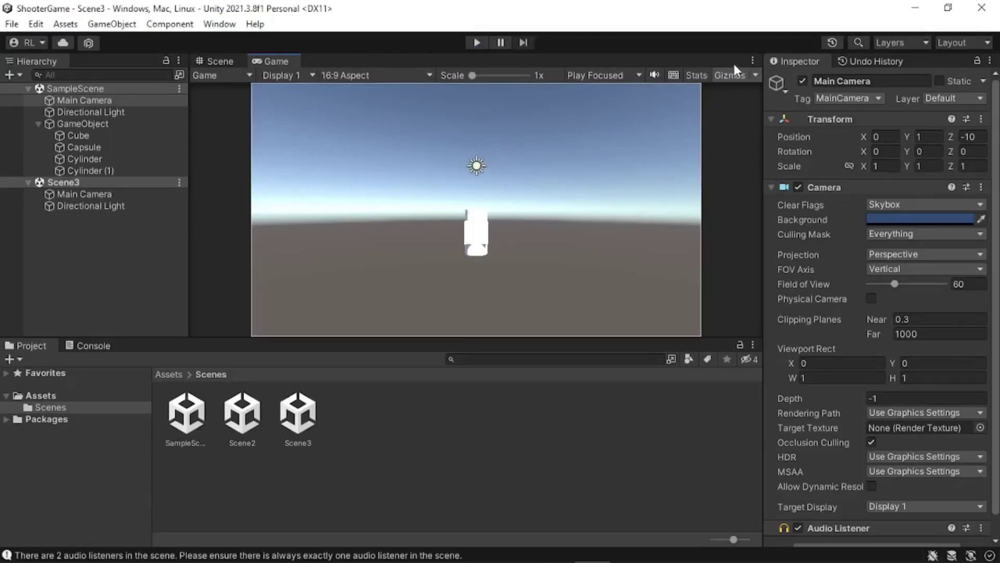
Review the Gizmos dropdown's icon options and dismiss the list
{"action": "left_click", "coordinate": [754, 76]}
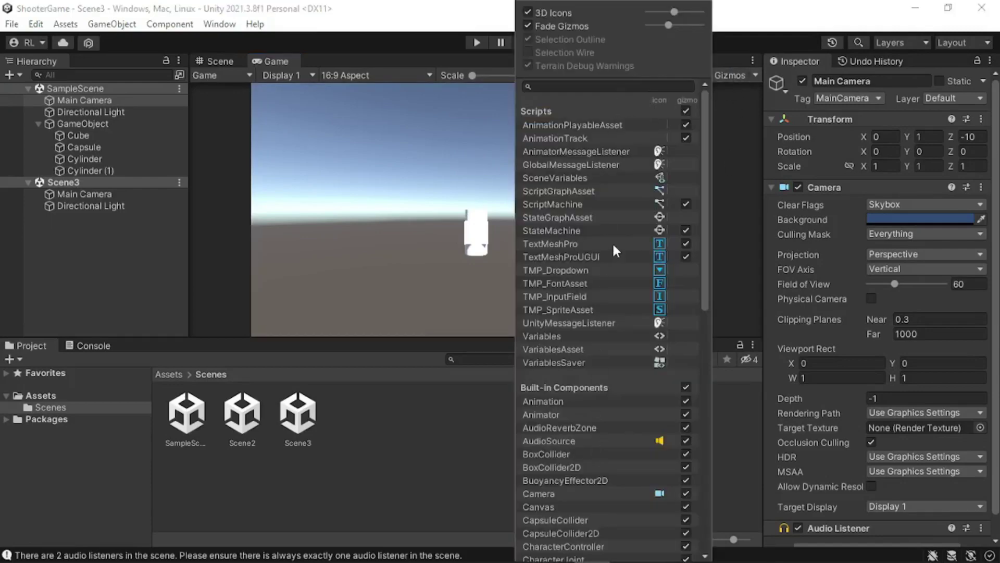
{"action": "key", "text": "Escape"}
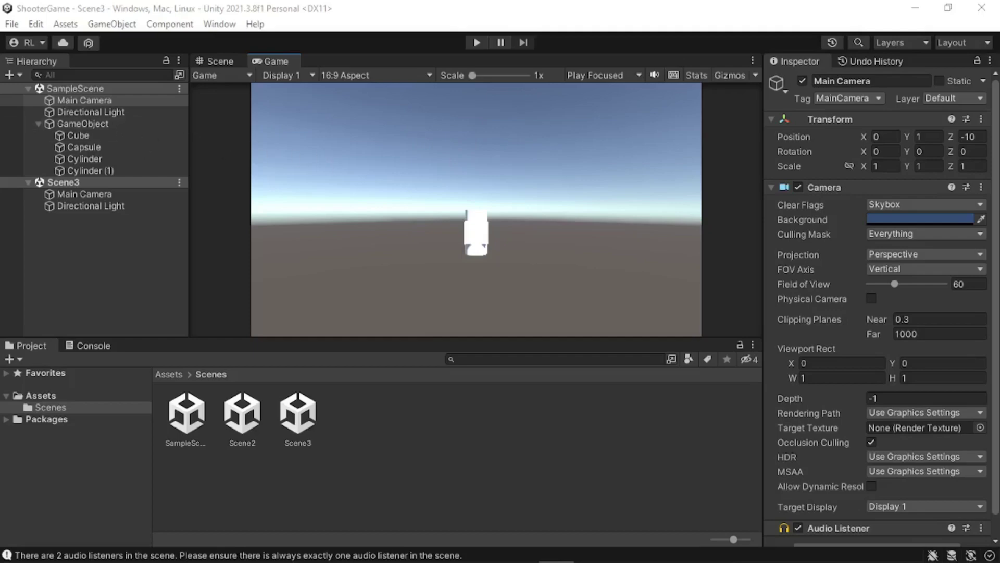
Select Cube, GameObject, Directional Light and Main Camera in the Hierarchy in turn
{"action": "left_click", "coordinate": [95, 133]}
{"action": "left_click", "coordinate": [93, 125]}
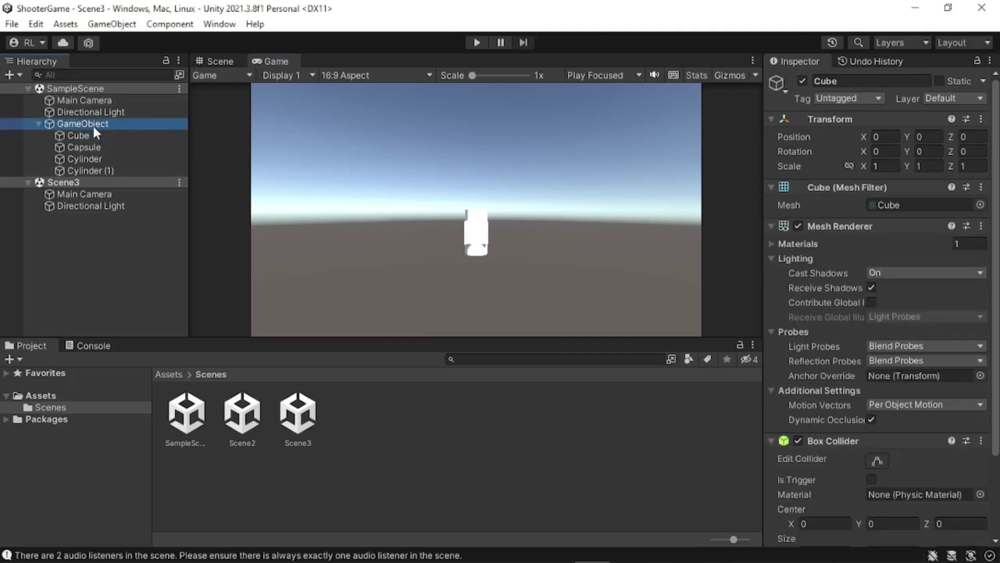
{"action": "left_click", "coordinate": [93, 111]}
{"action": "left_click", "coordinate": [89, 100]}
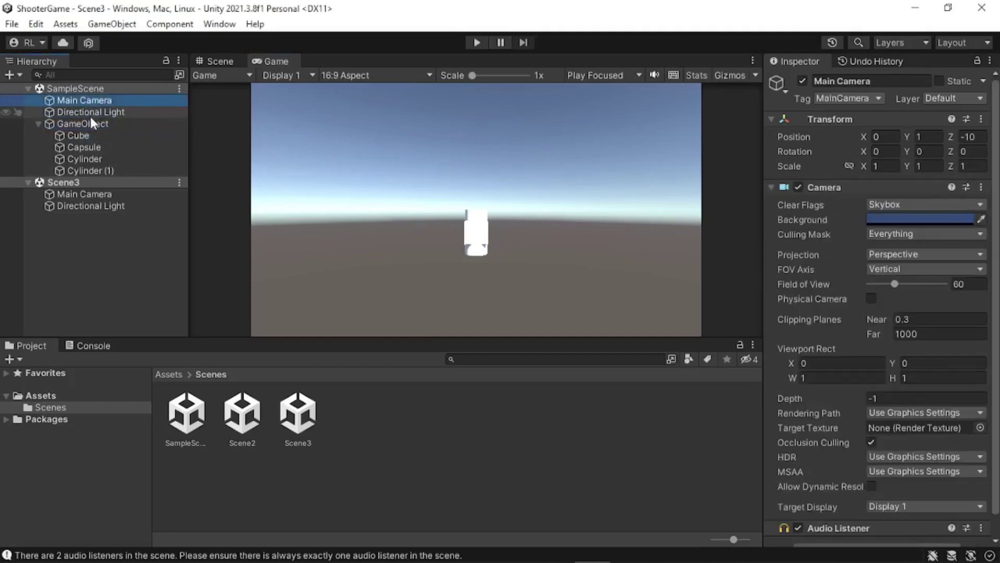
{"action": "left_click", "coordinate": [90, 113]}
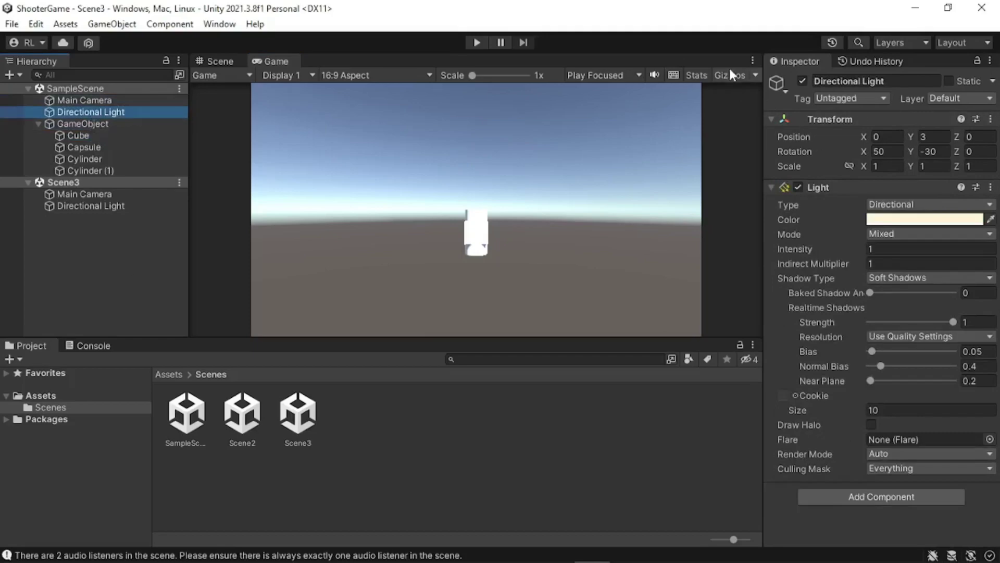
Turn on Game view gizmos and select the Capsule to show its collider outline
{"action": "left_click", "coordinate": [730, 75]}
{"action": "left_click", "coordinate": [99, 98]}
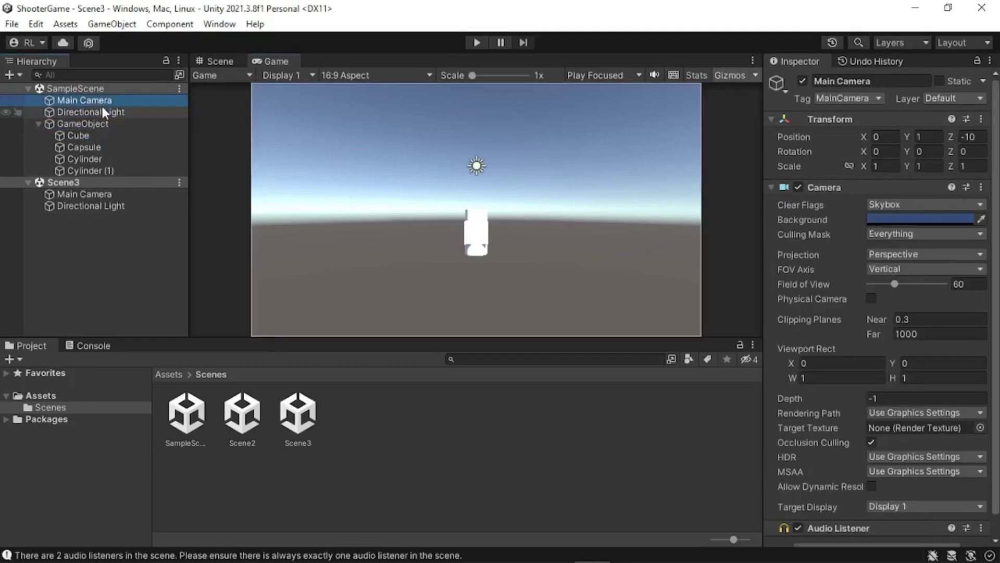
{"action": "left_click", "coordinate": [102, 111]}
{"action": "left_click", "coordinate": [97, 148]}
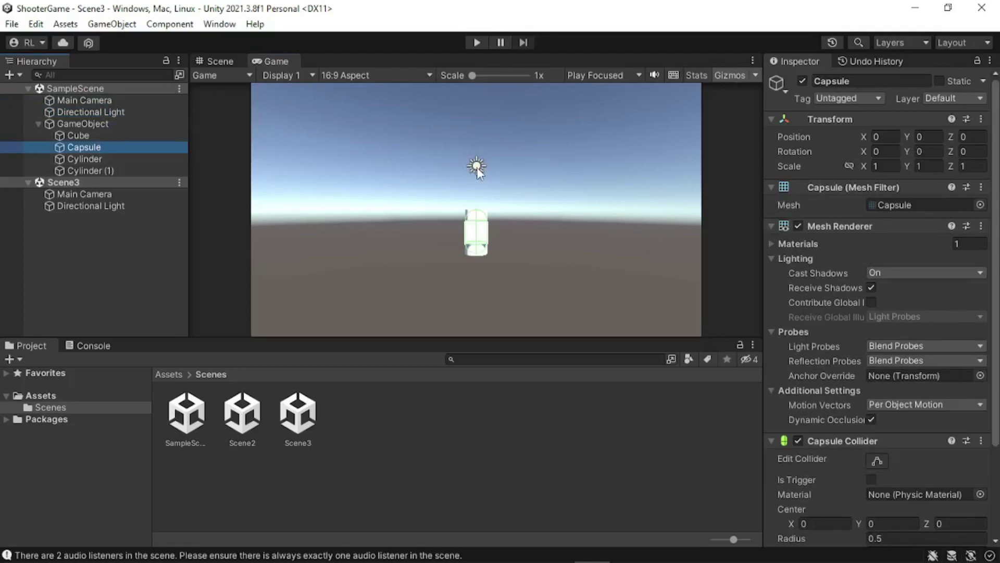
Keep Free Aspect as the Game view ratio and adjust the scale
{"action": "left_click", "coordinate": [384, 73]}
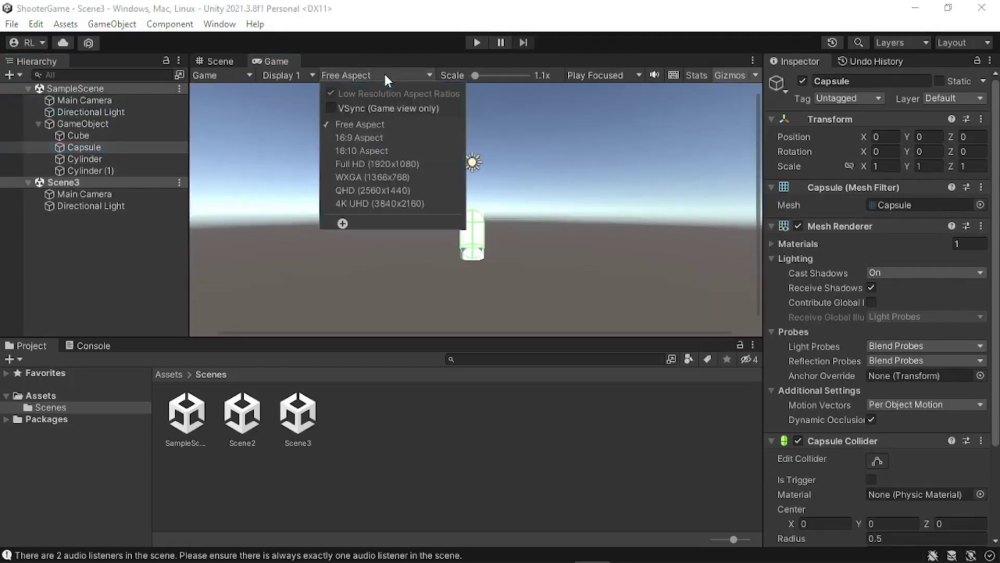
{"action": "left_click", "coordinate": [377, 124]}
{"action": "scroll", "coordinate": [485, 233], "scroll_direction": "up", "scroll_amount": 5}
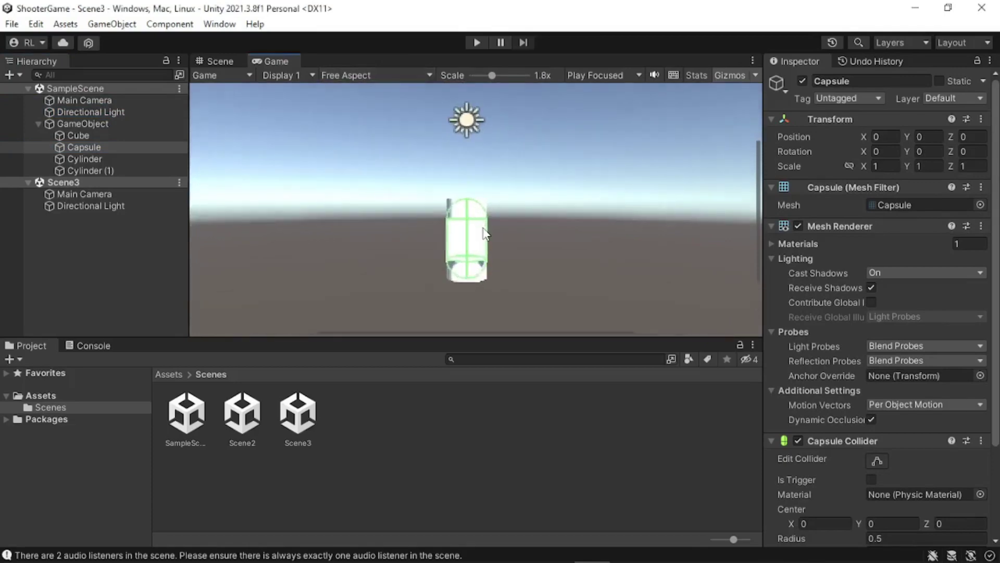
{"action": "scroll", "coordinate": [484, 233], "scroll_direction": "up", "scroll_amount": 3}
{"action": "scroll", "coordinate": [504, 230], "scroll_direction": "down", "scroll_amount": 6}
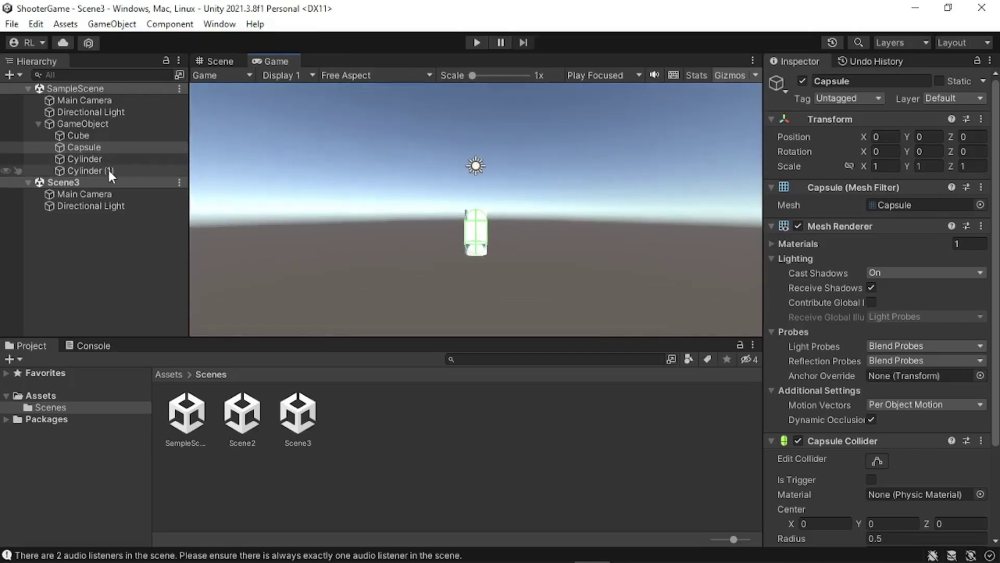
Select Cylinder, Capsule, Cube, Cylinder (1), GameObject, Directional Light and Main Camera in turn
{"action": "left_click", "coordinate": [91, 156]}
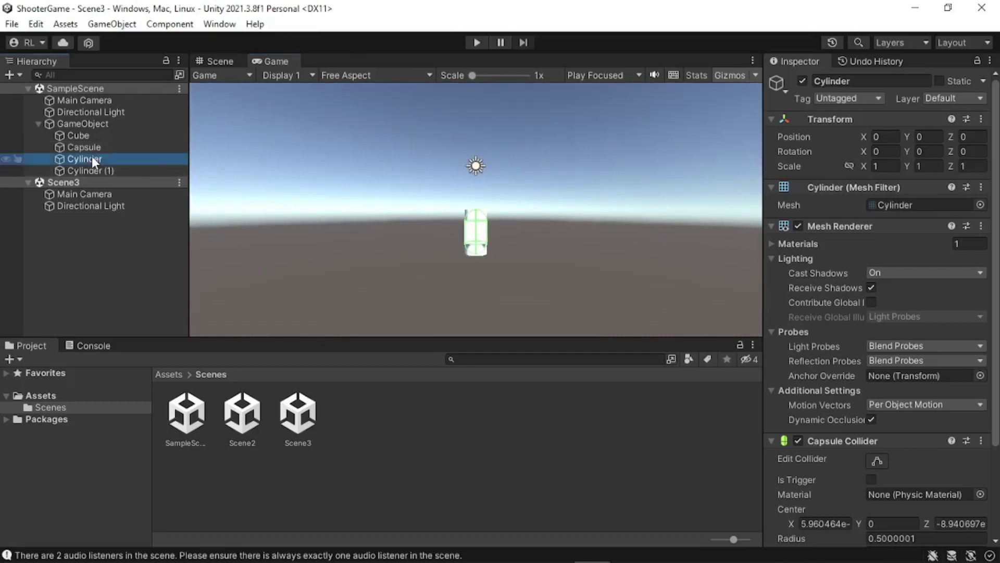
{"action": "left_click", "coordinate": [91, 152]}
{"action": "left_click", "coordinate": [86, 140]}
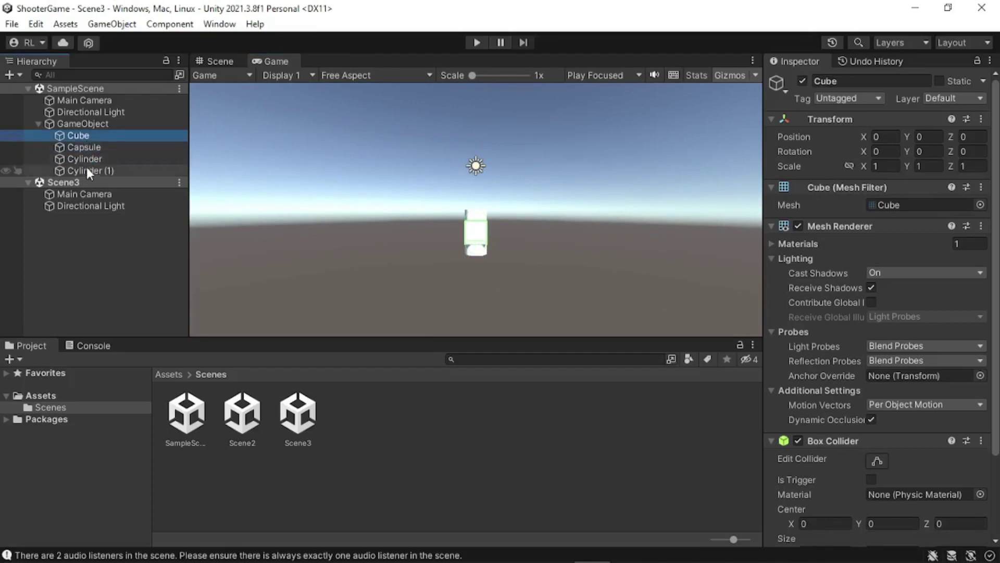
{"action": "left_click", "coordinate": [86, 168]}
{"action": "left_click", "coordinate": [85, 160]}
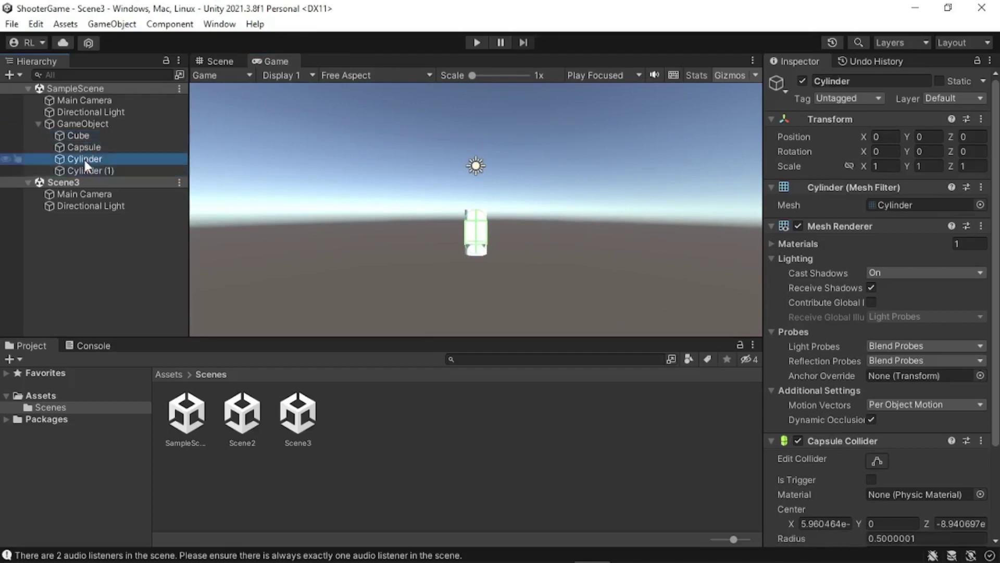
{"action": "left_click", "coordinate": [83, 125]}
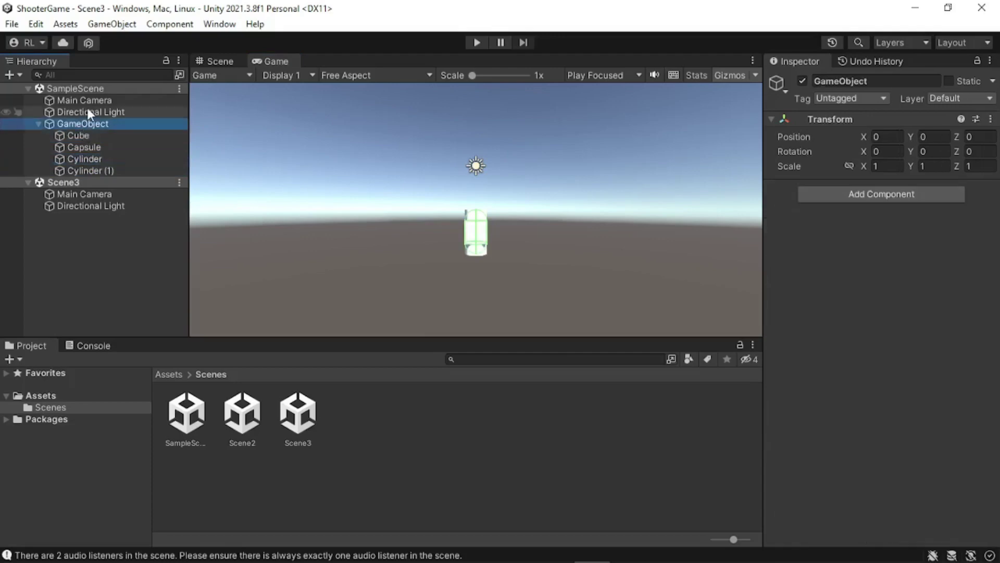
{"action": "left_click", "coordinate": [89, 113]}
{"action": "left_click", "coordinate": [89, 99]}
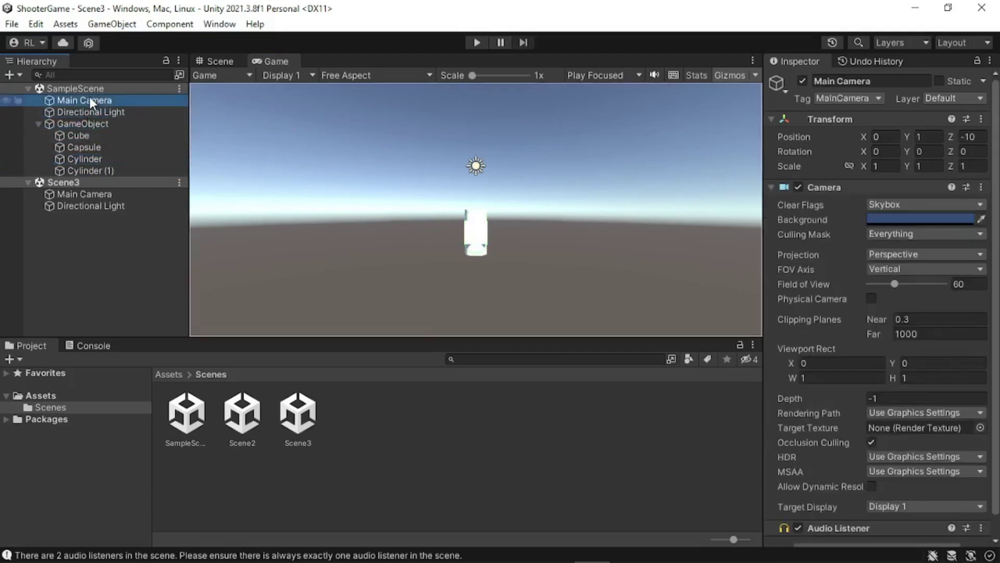
Set the Game view to 2x scale, compare the primitives' colliders, and pan to the Cube
{"action": "left_click", "coordinate": [381, 137]}
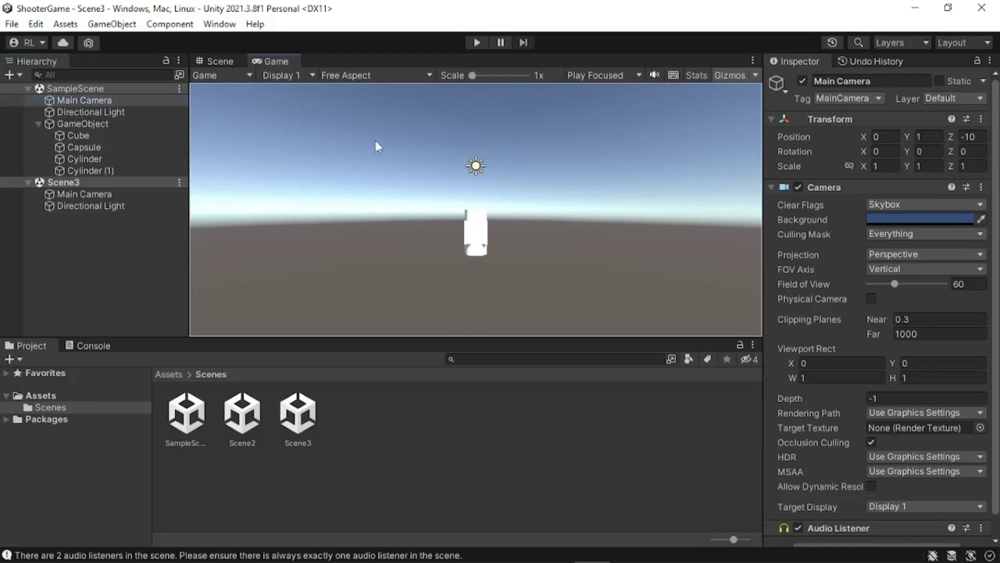
{"action": "left_click", "coordinate": [81, 137]}
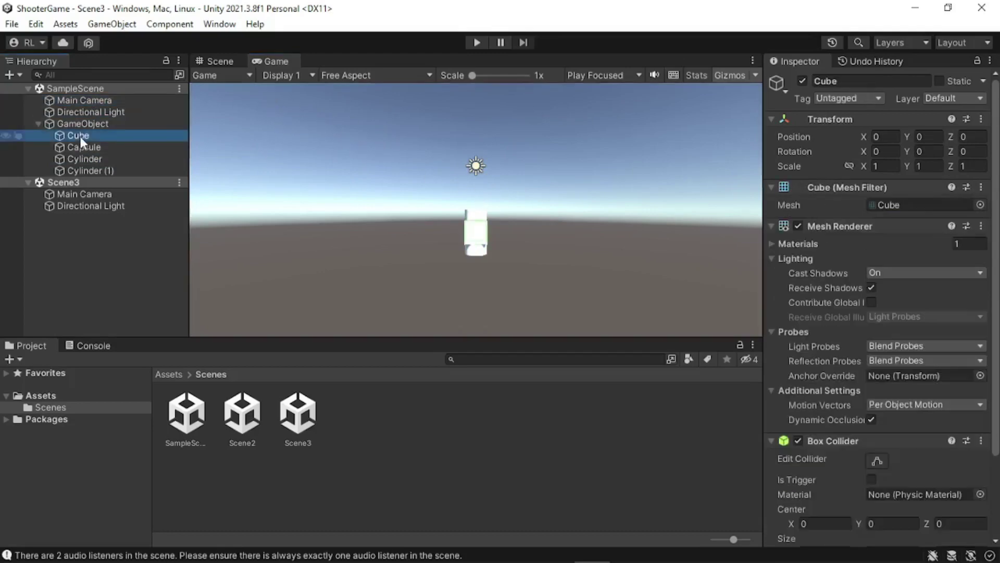
{"action": "left_click", "coordinate": [81, 148]}
{"action": "scroll", "coordinate": [458, 232], "scroll_direction": "up", "scroll_amount": 5}
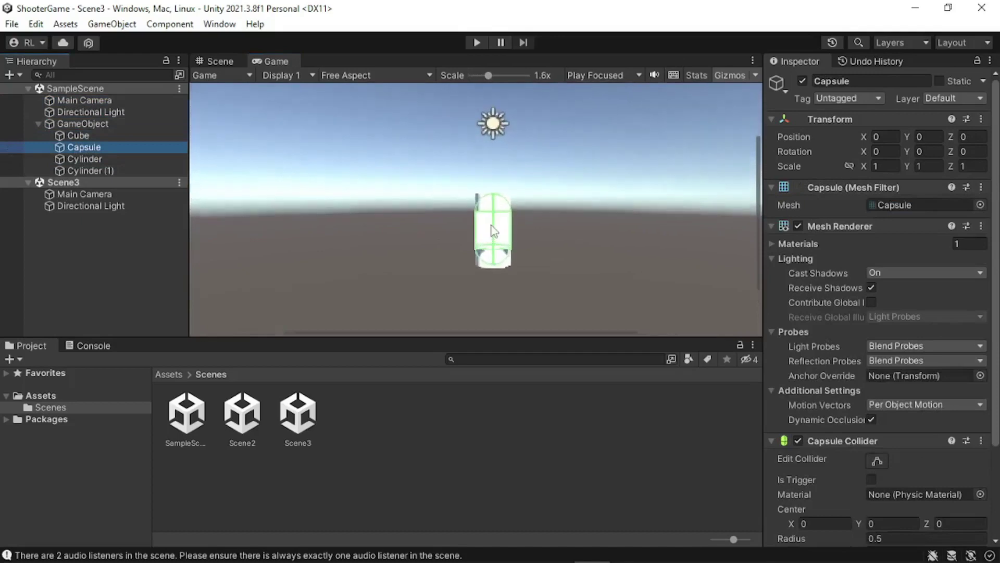
{"action": "scroll", "coordinate": [495, 224], "scroll_direction": "up", "scroll_amount": 4}
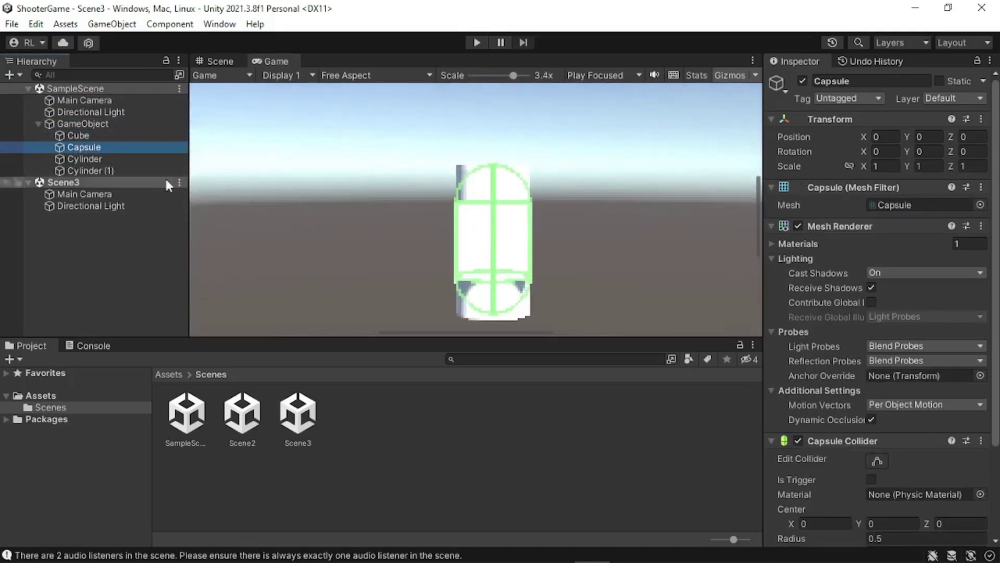
{"action": "left_click", "coordinate": [84, 160]}
{"action": "left_click", "coordinate": [86, 170]}
{"action": "left_click", "coordinate": [84, 147]}
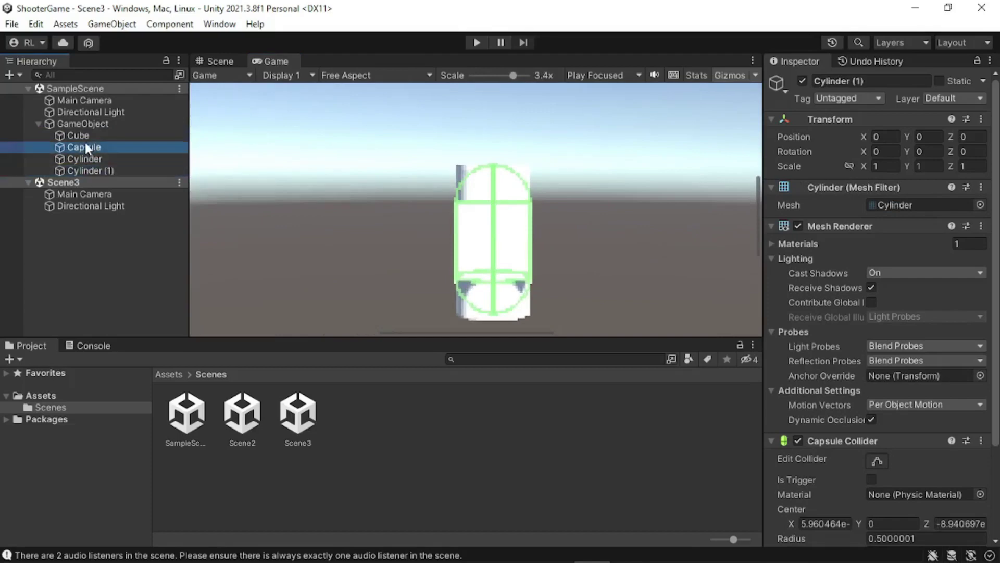
{"action": "left_click", "coordinate": [85, 135]}
{"action": "scroll", "coordinate": [397, 185], "scroll_direction": "down", "scroll_amount": 4}
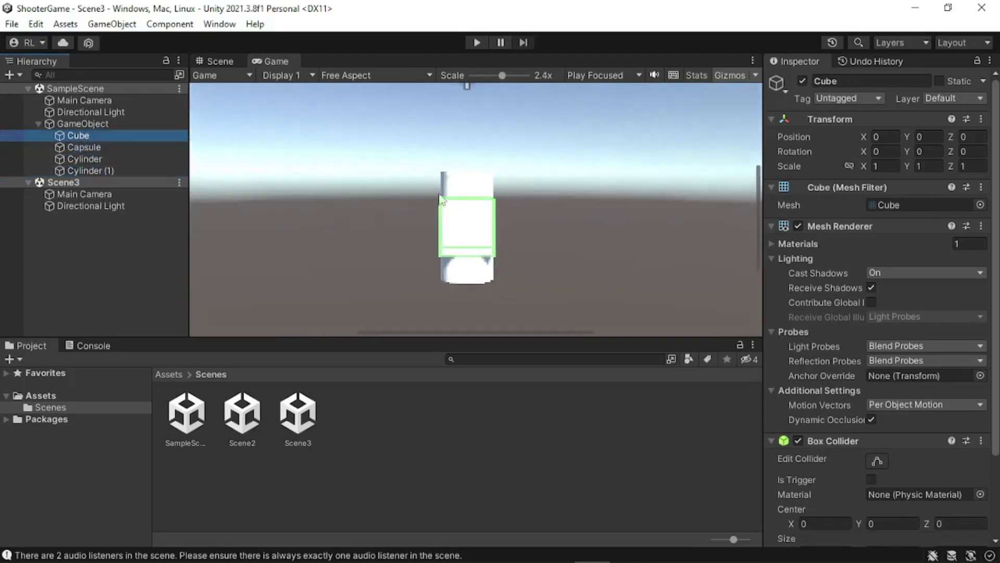
{"action": "middle_click_drag", "start_coordinate": [487, 185], "coordinate": [545, 248]}
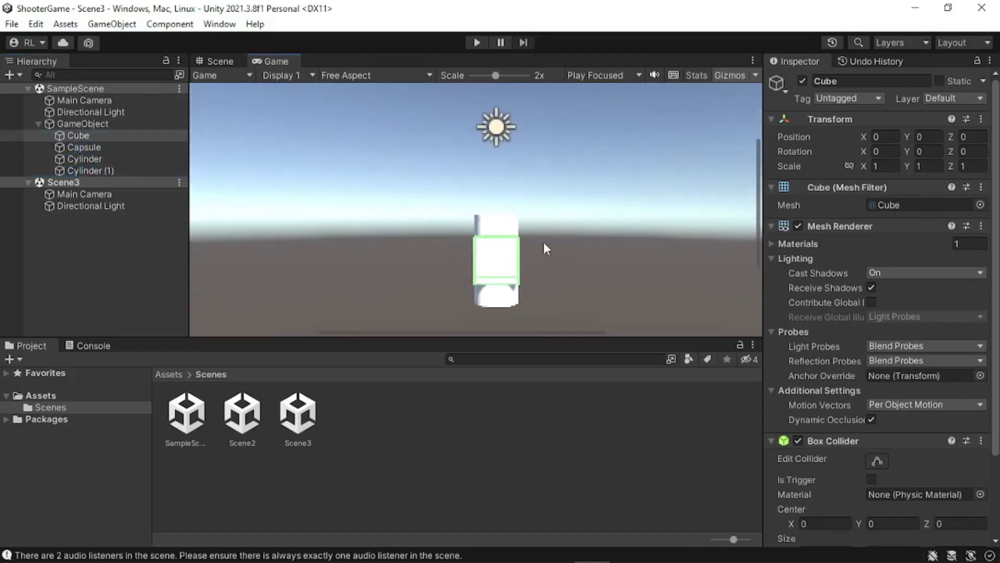